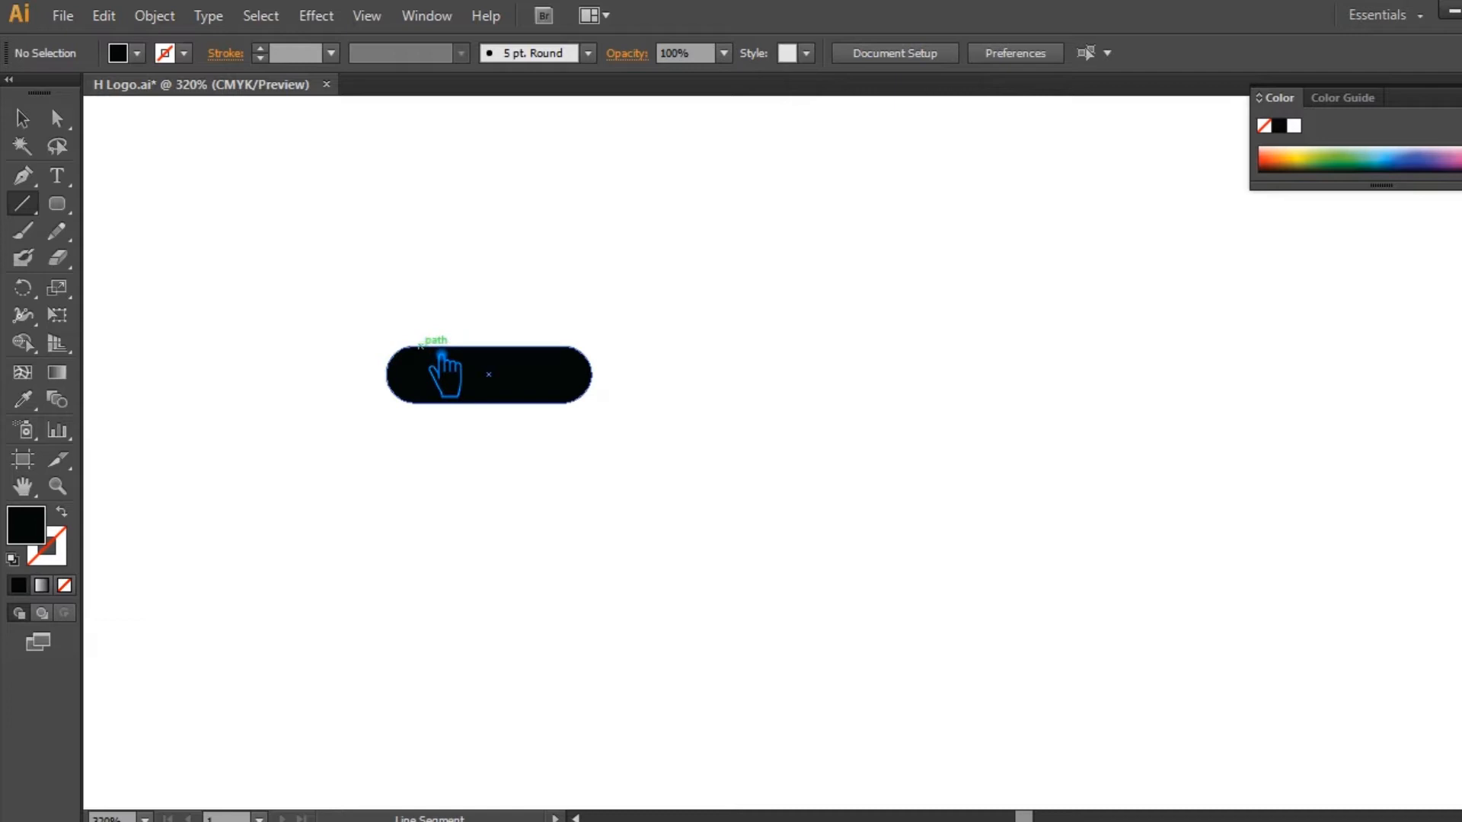
# Draw a vertical line across the rounded rectangle near its left end and enlarge the line and rectangle together
pyautogui.moveTo(414, 345); pyautogui.dragTo(415, 439)
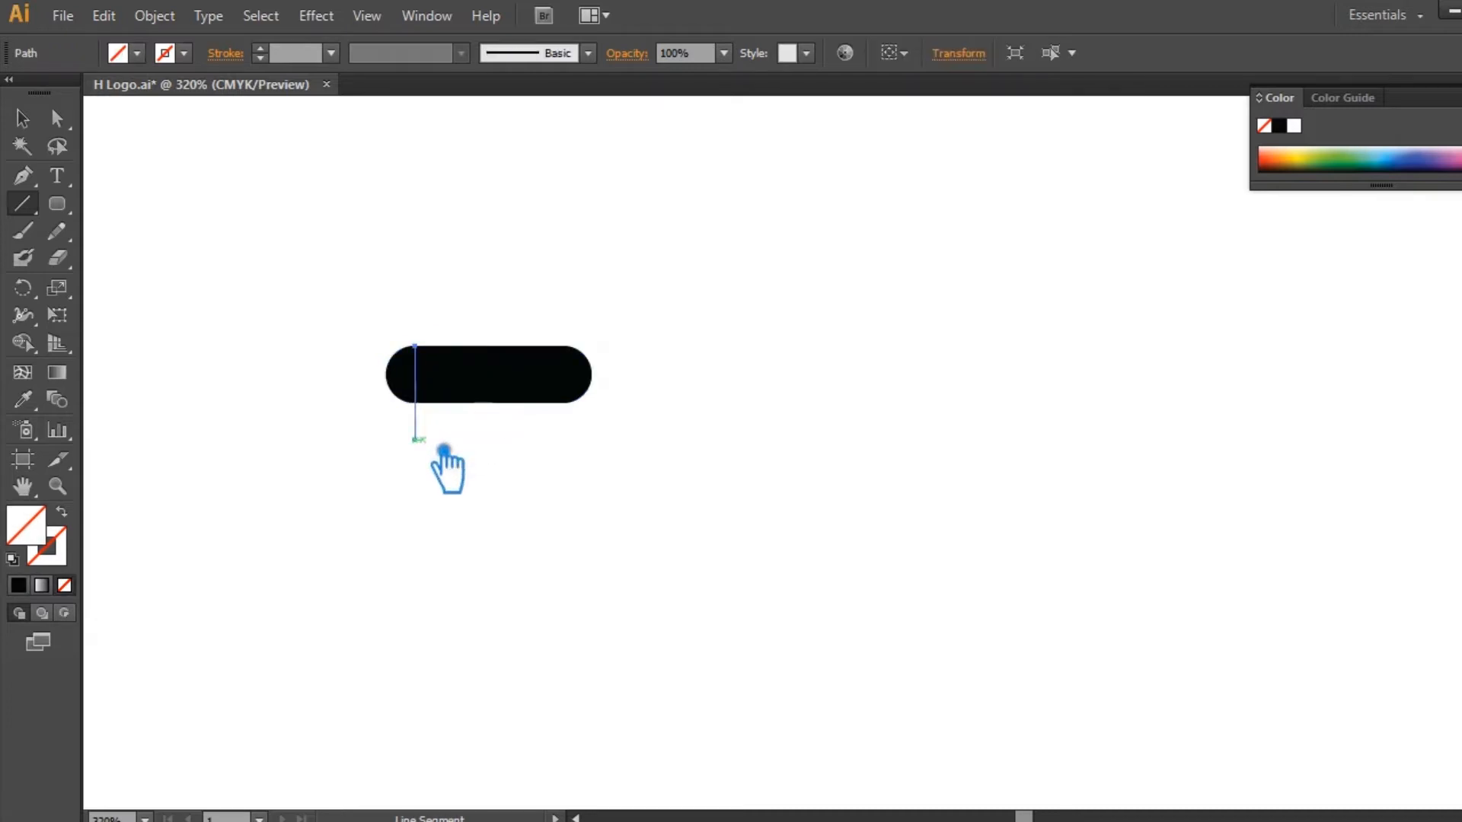
pyautogui.click(23, 118)
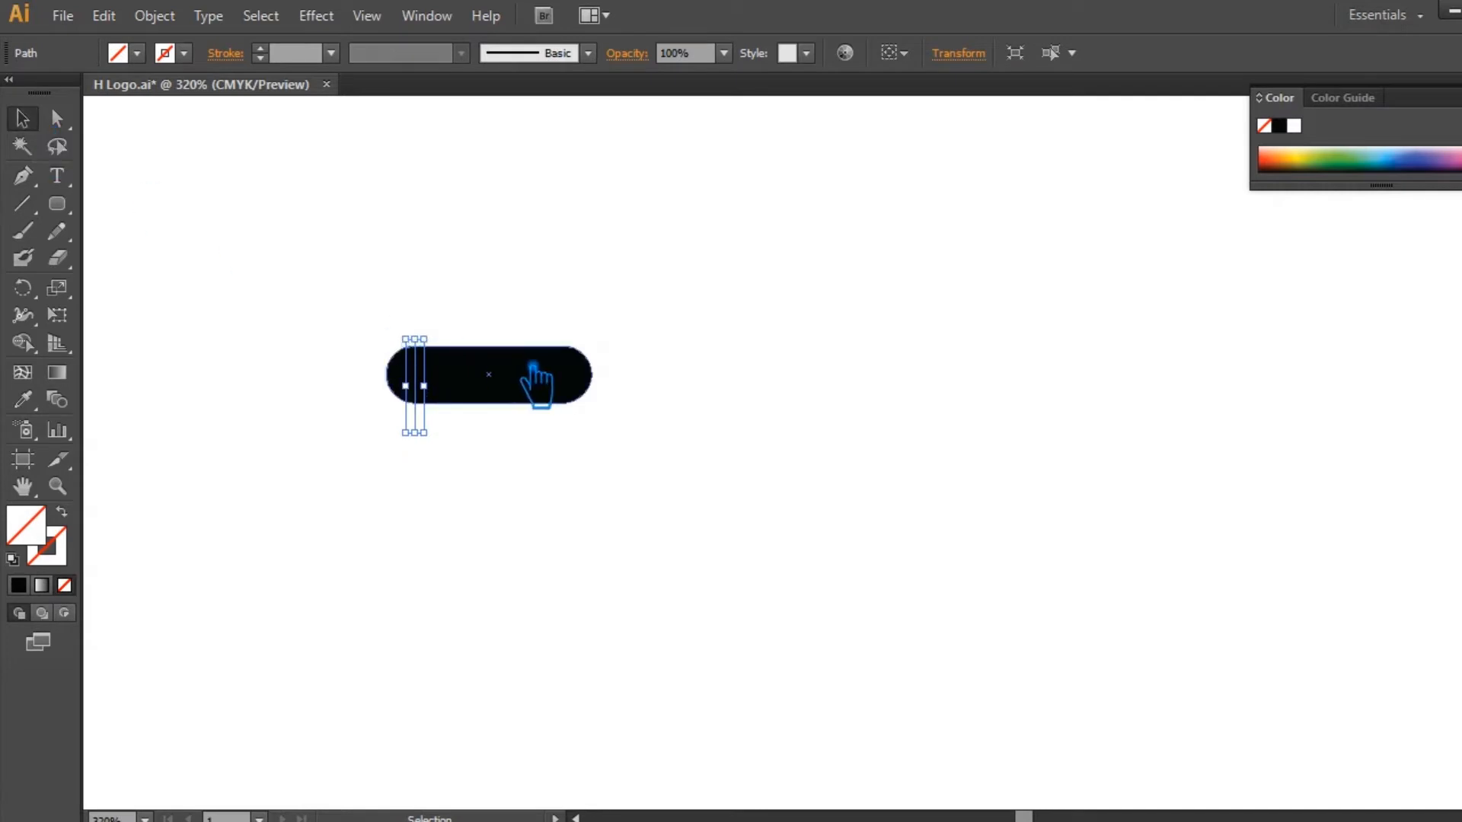
pyautogui.click(693, 442)
pyautogui.moveTo(669, 467); pyautogui.dragTo(388, 323)
pyautogui.moveTo(600, 421); pyautogui.dragTo(765, 505)
pyautogui.moveTo(445, 396); pyautogui.dragTo(558, 414)
pyautogui.click(1013, 481)
pyautogui.click(491, 455)
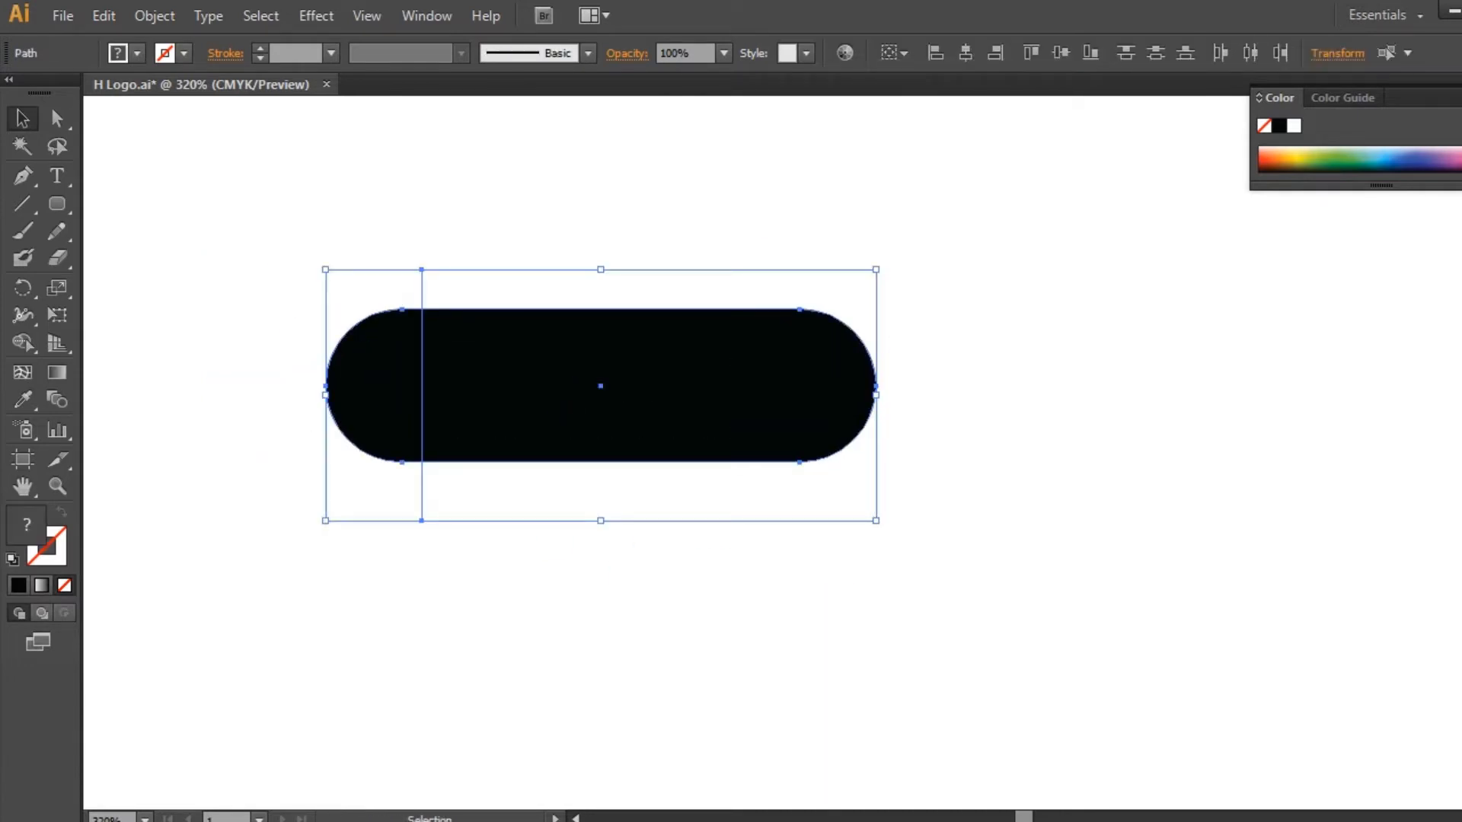
# Split the rounded rectangle along the vertical line using a Pathfinder operation
pyautogui.hotkey('shift', 'ctrl', 'F9')
pyautogui.click(1310, 607)
pyautogui.hotkey('ctrl', 'z')
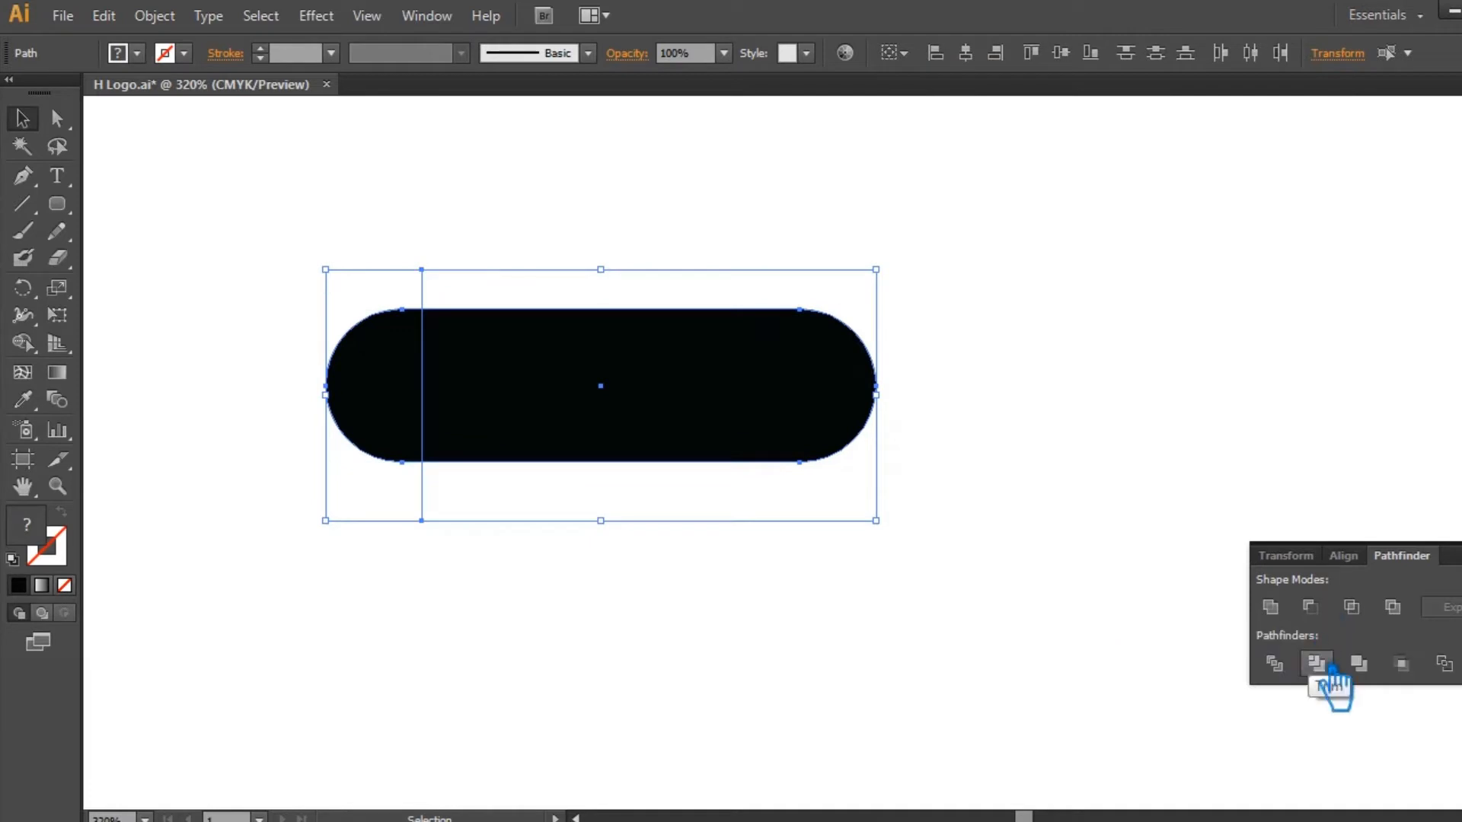
pyautogui.click(1329, 667)
pyautogui.hotkey('ctrl', 'shift', 'F9')
pyautogui.hotkey('ctrl', 'shift', 'a')
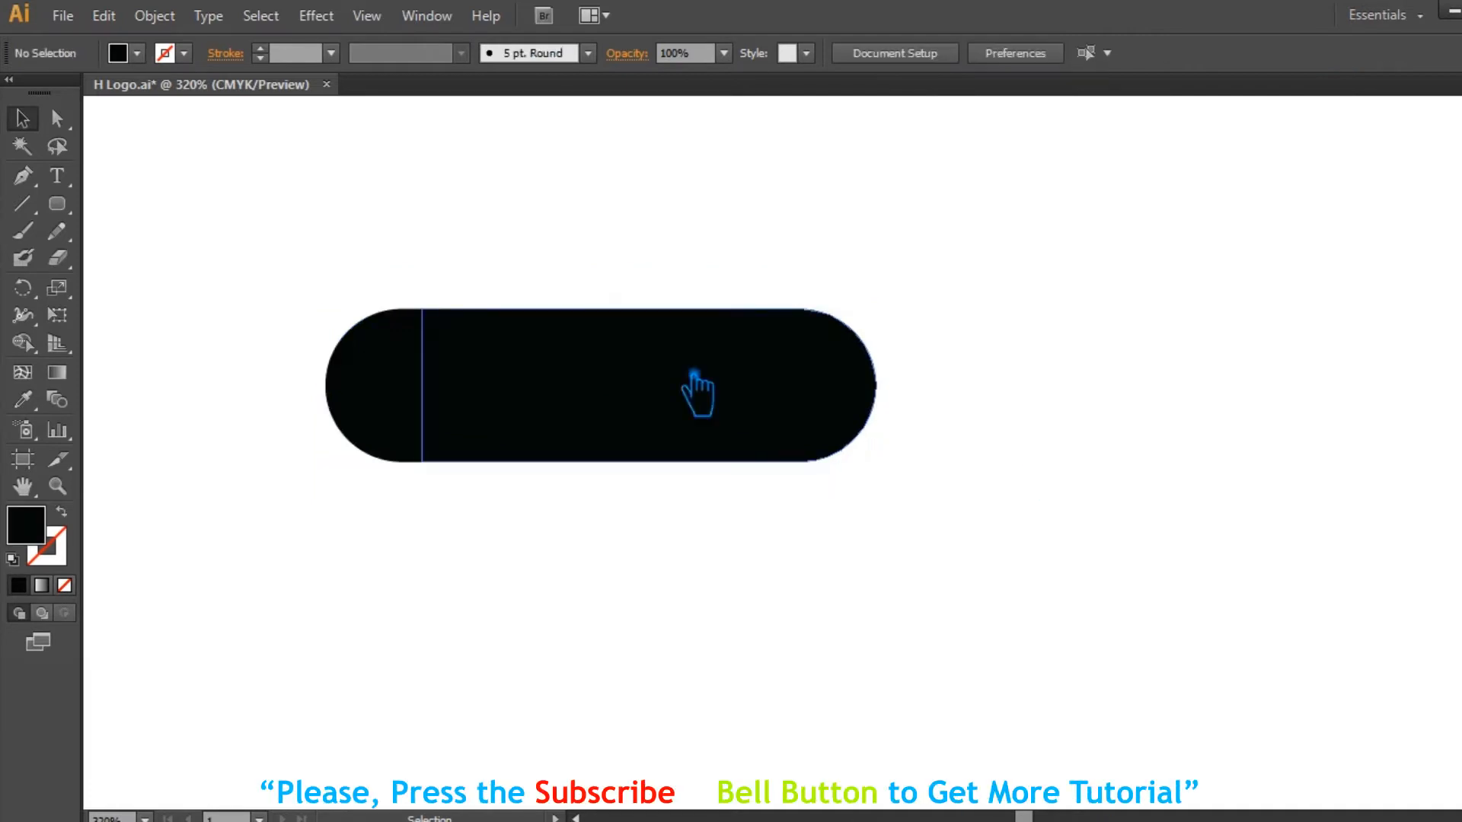
# Ungroup the split pieces and delete the larger right-hand piece of the rounded rectangle
pyautogui.rightClick(591, 335)
pyautogui.click(673, 474)
pyautogui.click(671, 507)
pyautogui.click(616, 394)
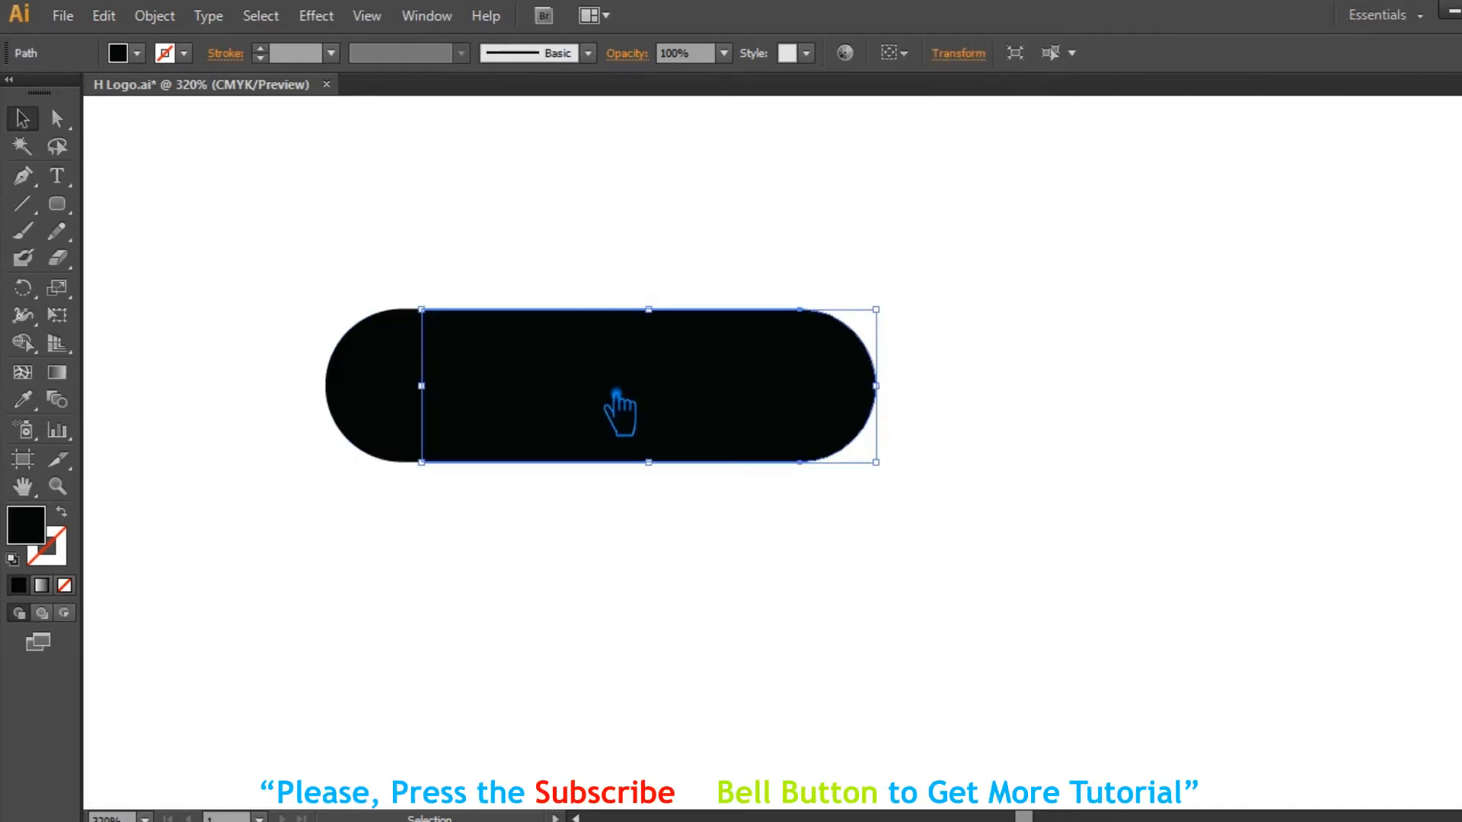
pyautogui.press('Delete')
# Swap the fill and stroke of the remaining half-round shape and set its stroke weight to 5 pt
pyautogui.click(387, 403)
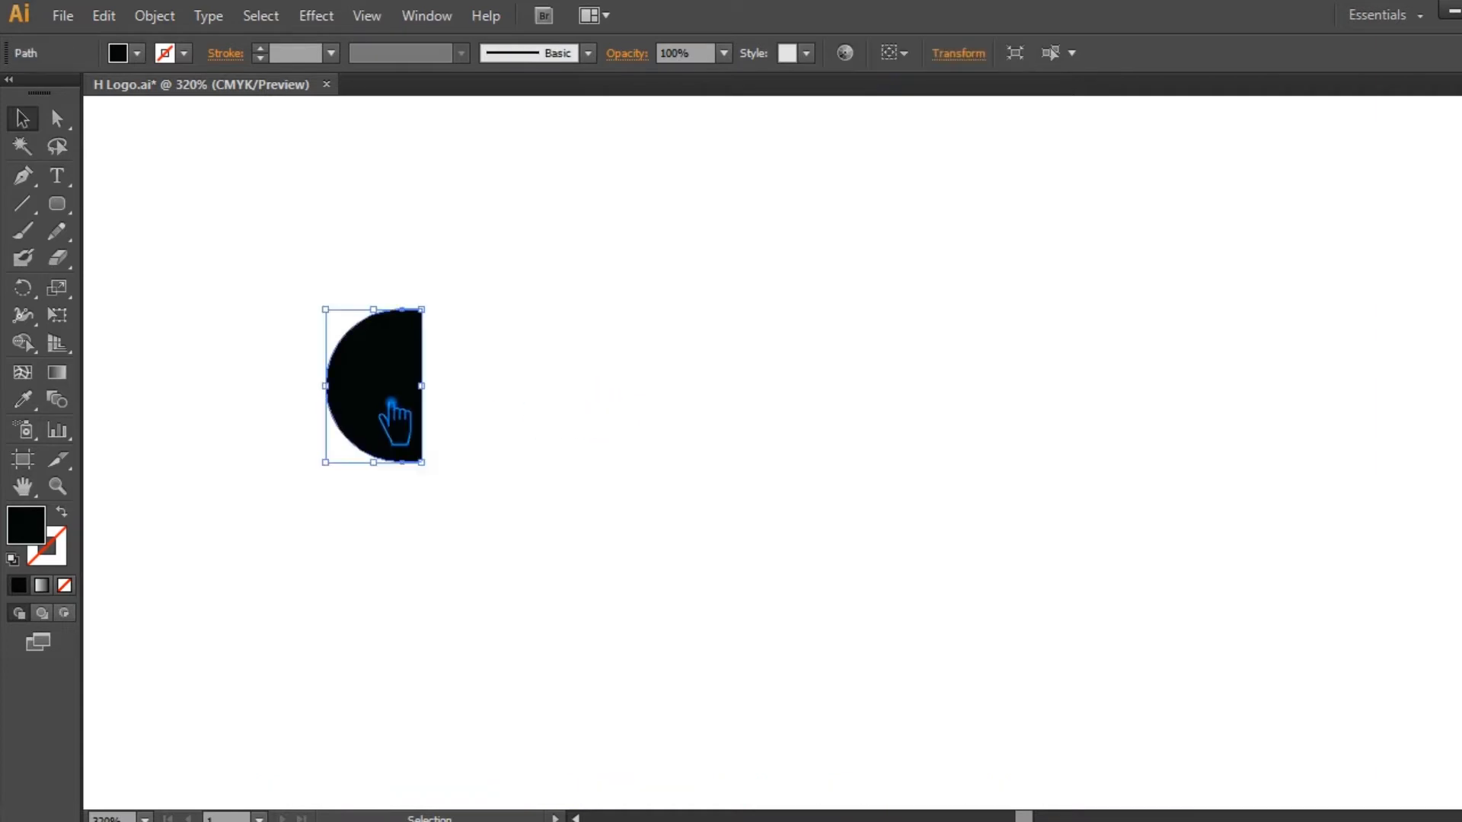
pyautogui.click(62, 512)
pyautogui.click(260, 48)
pyautogui.click(260, 47)
pyautogui.click(260, 48)
pyautogui.scroll(2, 287, 56)
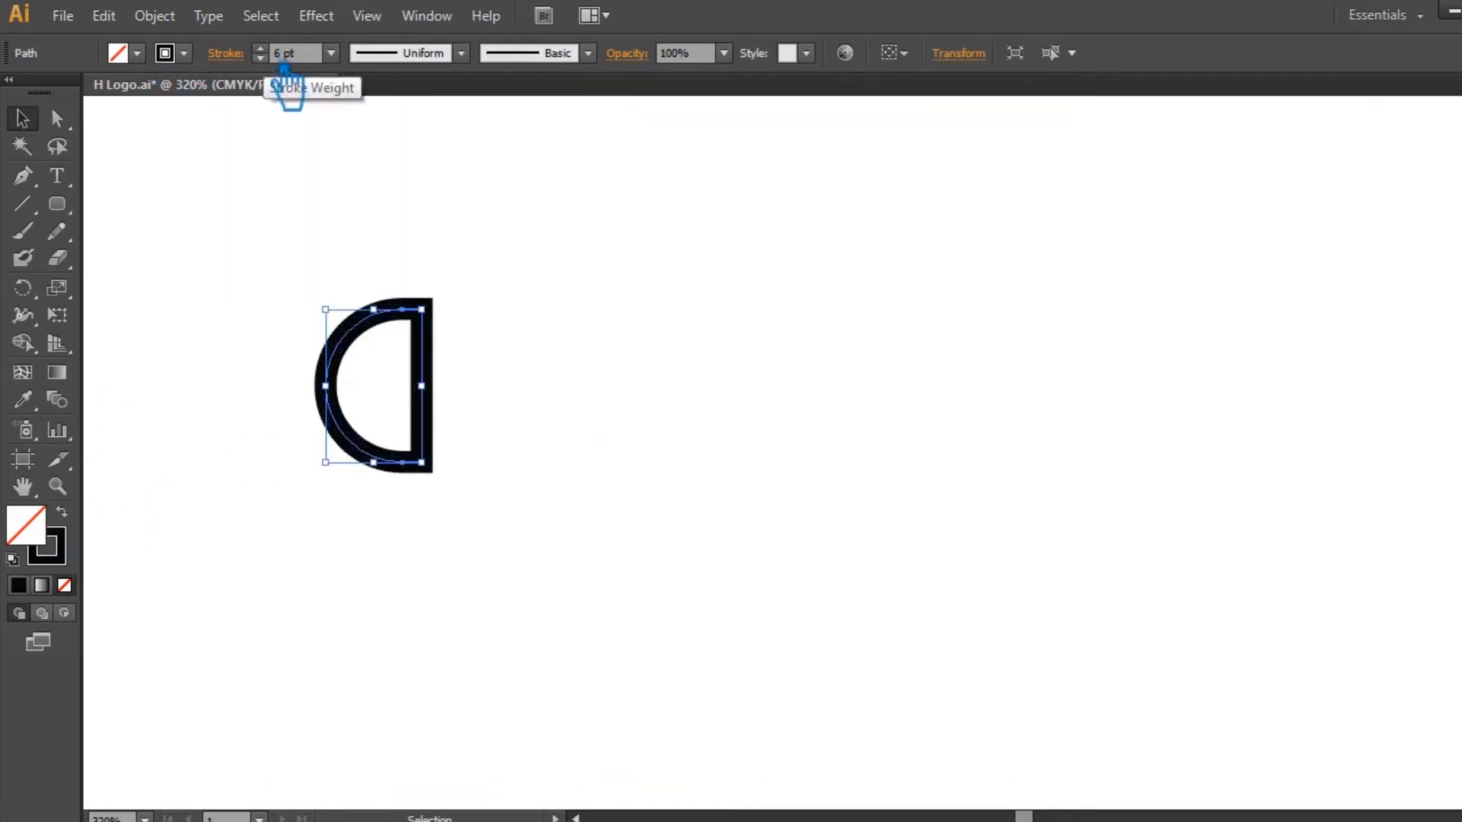
pyautogui.scroll(1, 284, 69)
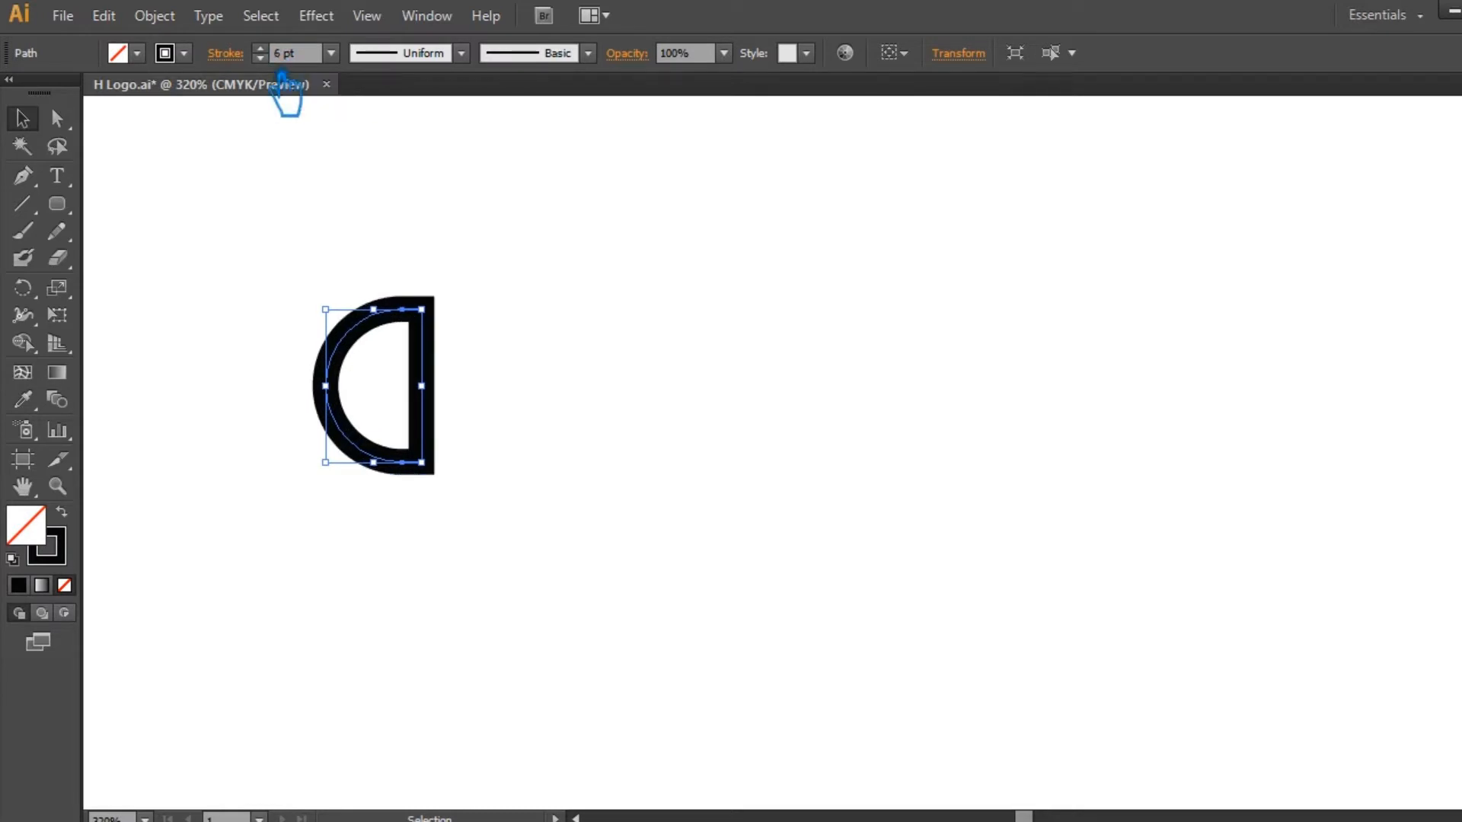
pyautogui.scroll(-2, 287, 85)
# Paste a copy of the half-round outline in front and reflect it across the vertical axis
pyautogui.click(562, 337)
pyautogui.click(444, 419)
pyautogui.press('a')
pyautogui.press('v')
pyautogui.rightClick(431, 395)
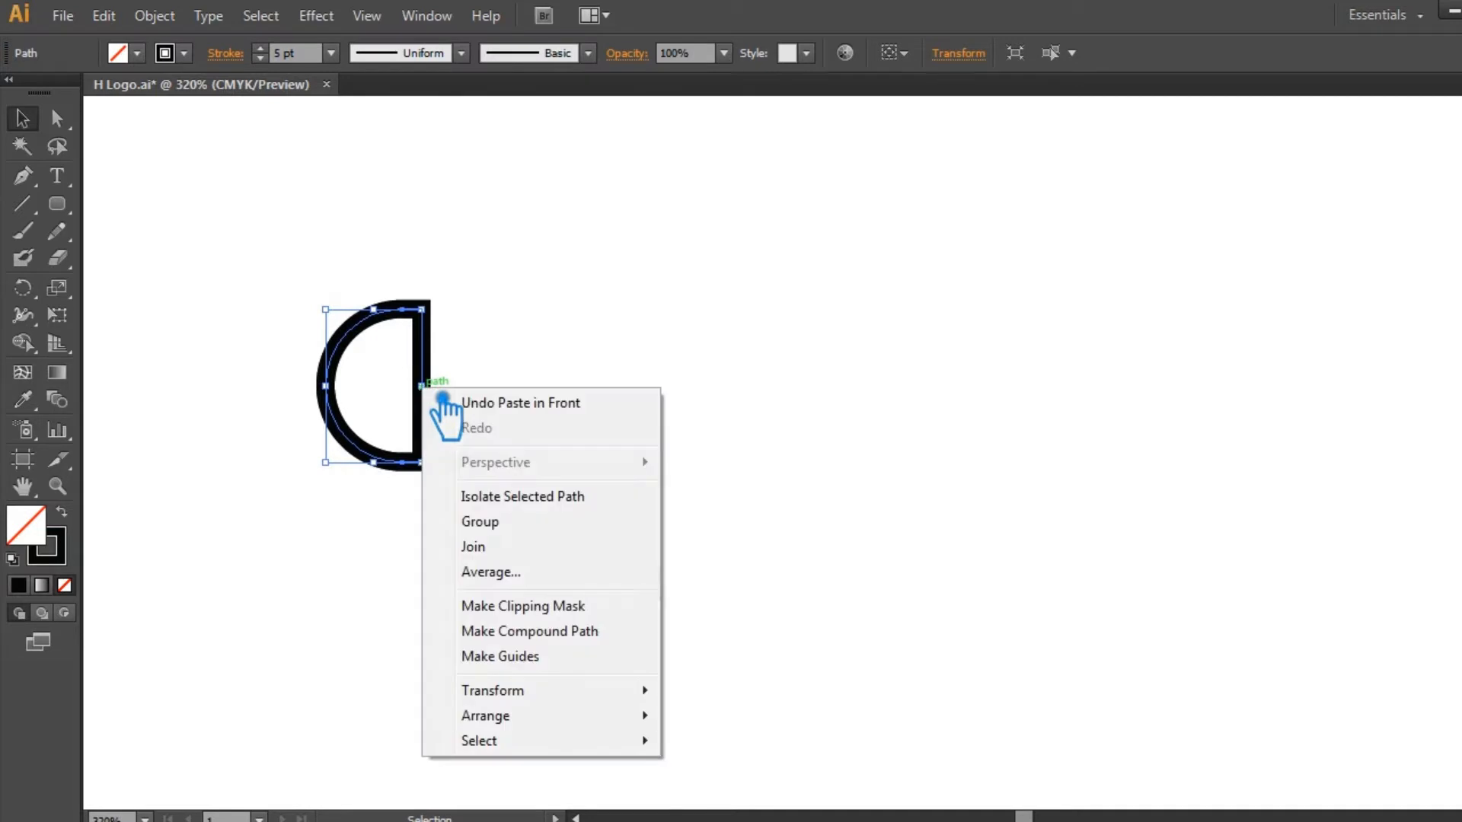
pyautogui.moveTo(540, 694)
pyautogui.click(762, 572)
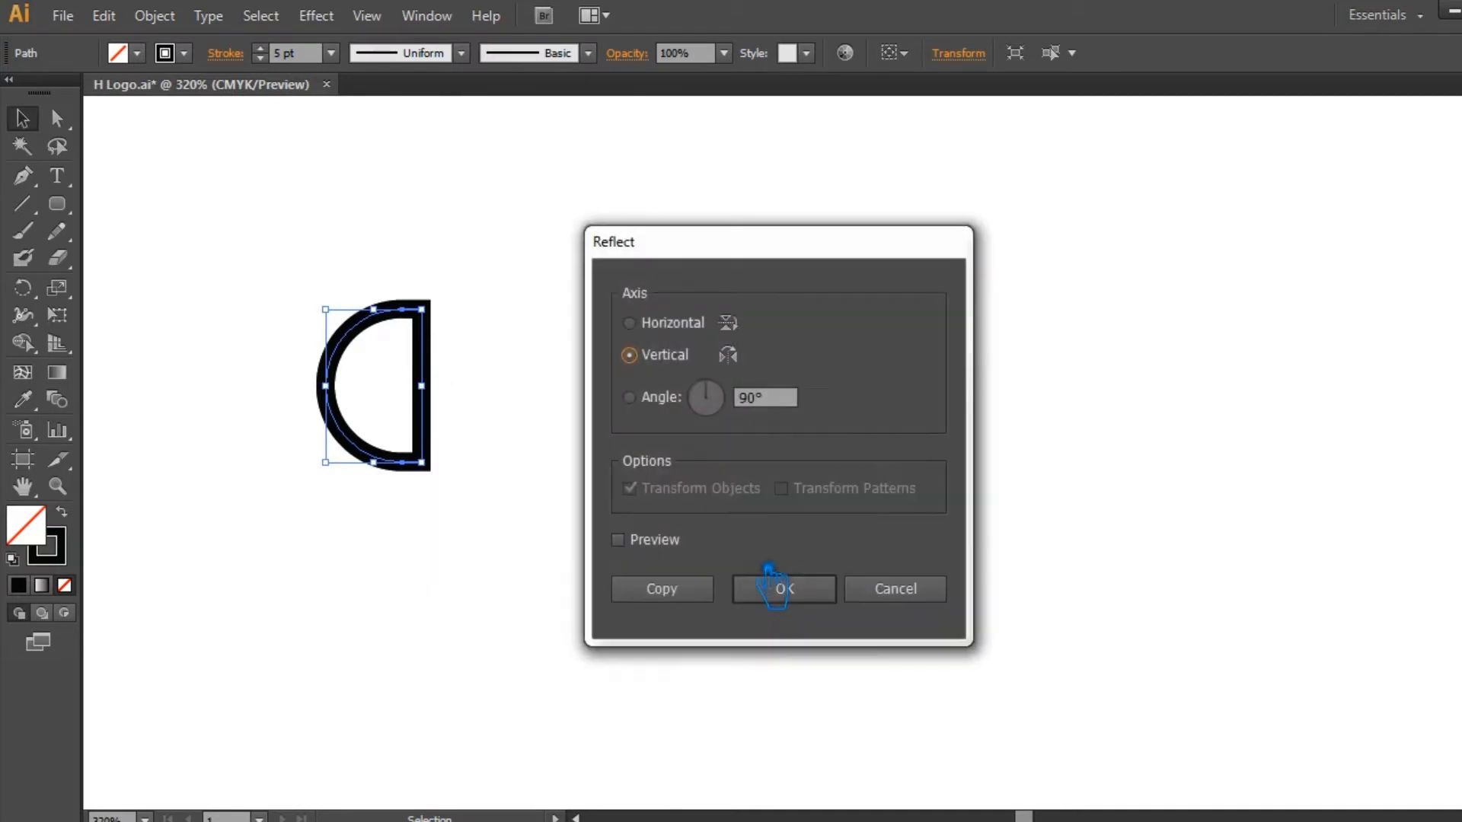
pyautogui.click(798, 584)
# Move the mirrored outline left until its curve crosses the original's curve, leaving a narrow pointed oval between them
pyautogui.click(463, 476)
pyautogui.moveTo(434, 447); pyautogui.dragTo(404, 448)
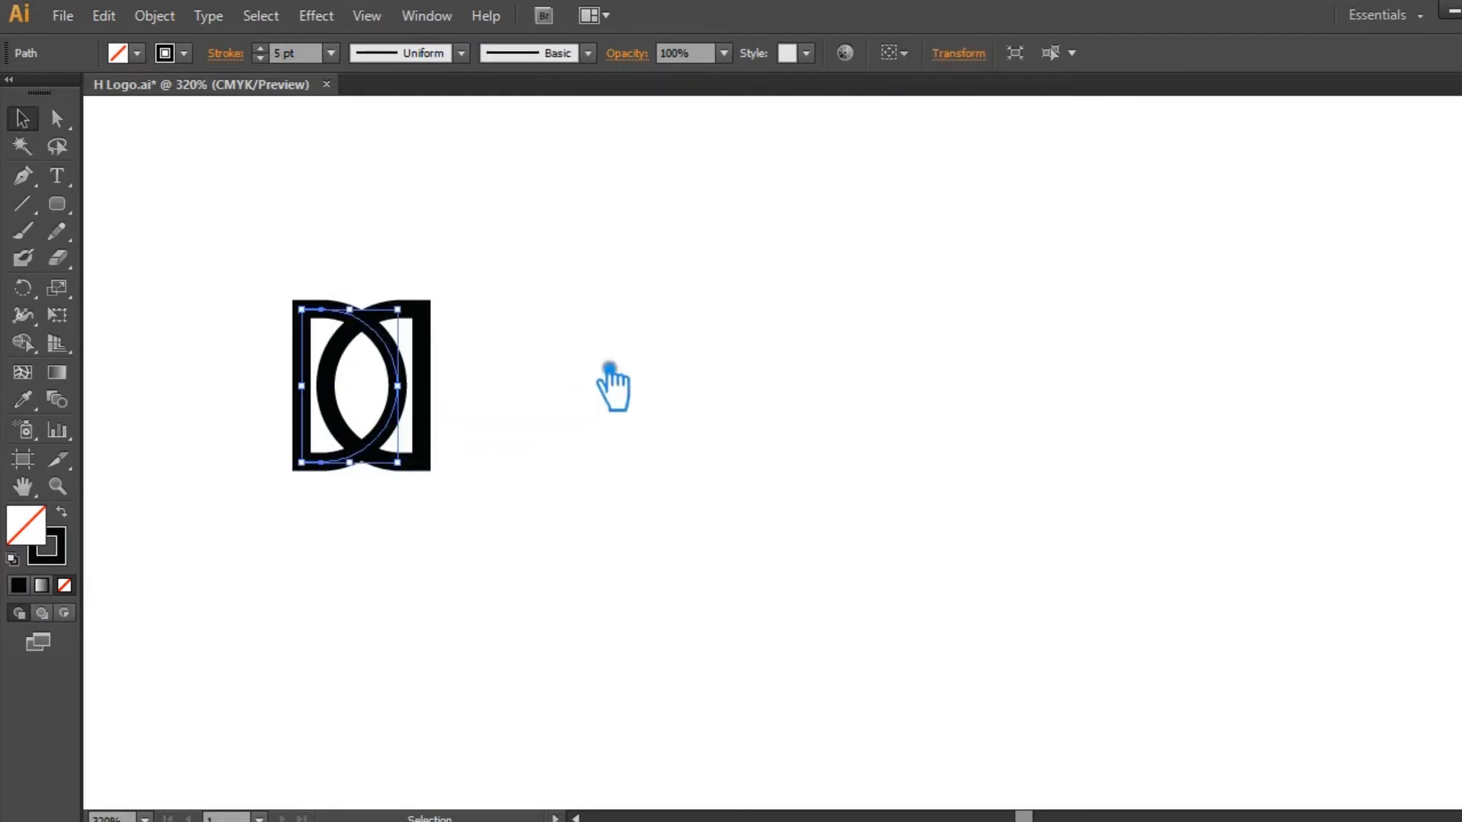
pyautogui.press('Left')
pyautogui.press('Left')
pyautogui.press('Left')
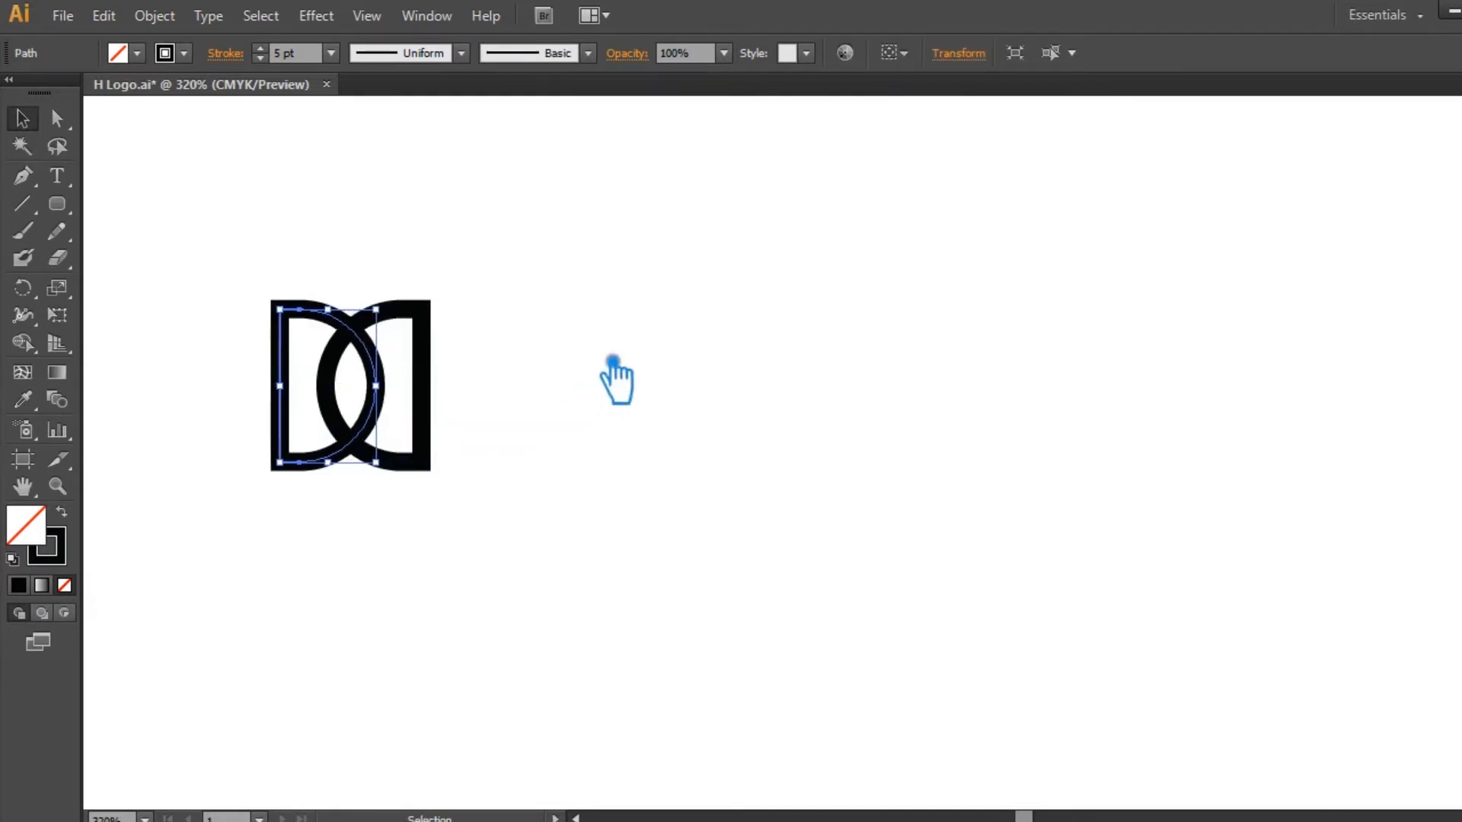
pyautogui.press('Left')
pyautogui.click(617, 361)
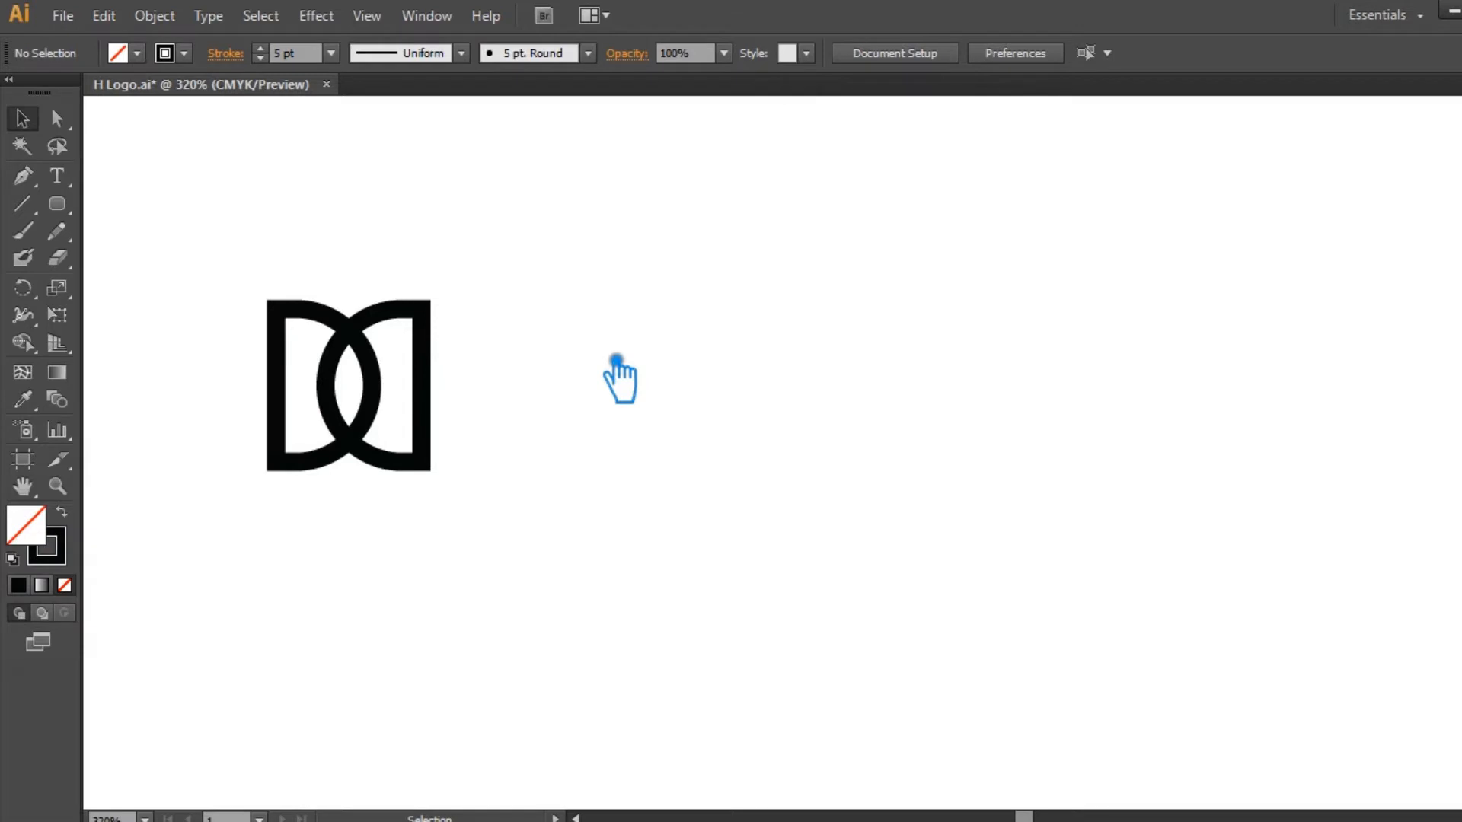
# Set the stroke weight of both half-round outlines to 4 pt
pyautogui.moveTo(473, 522); pyautogui.dragTo(261, 228)
pyautogui.write('4')
pyautogui.press('Return')
pyautogui.click(586, 335)
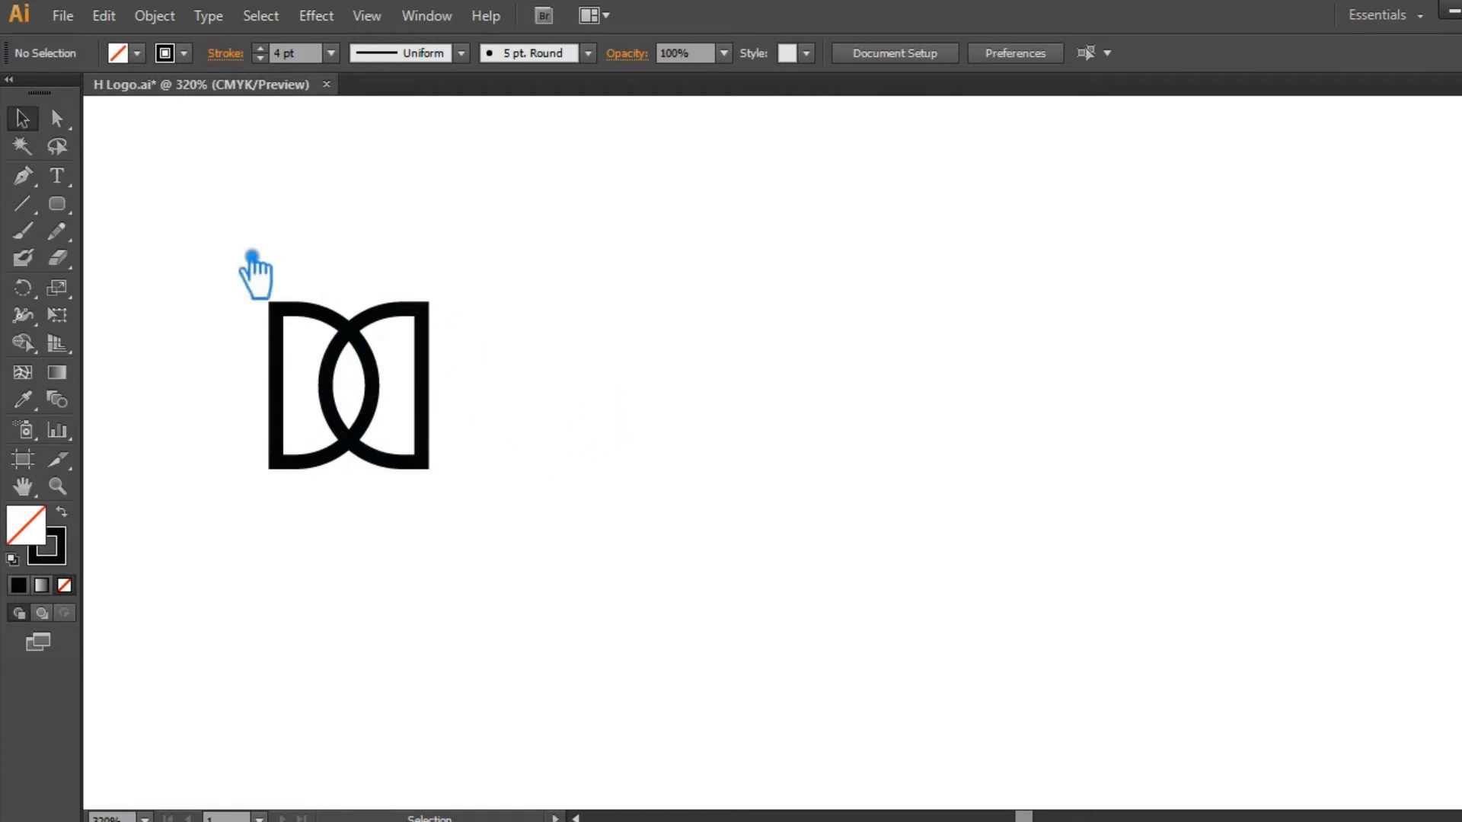
pyautogui.click(57, 204)
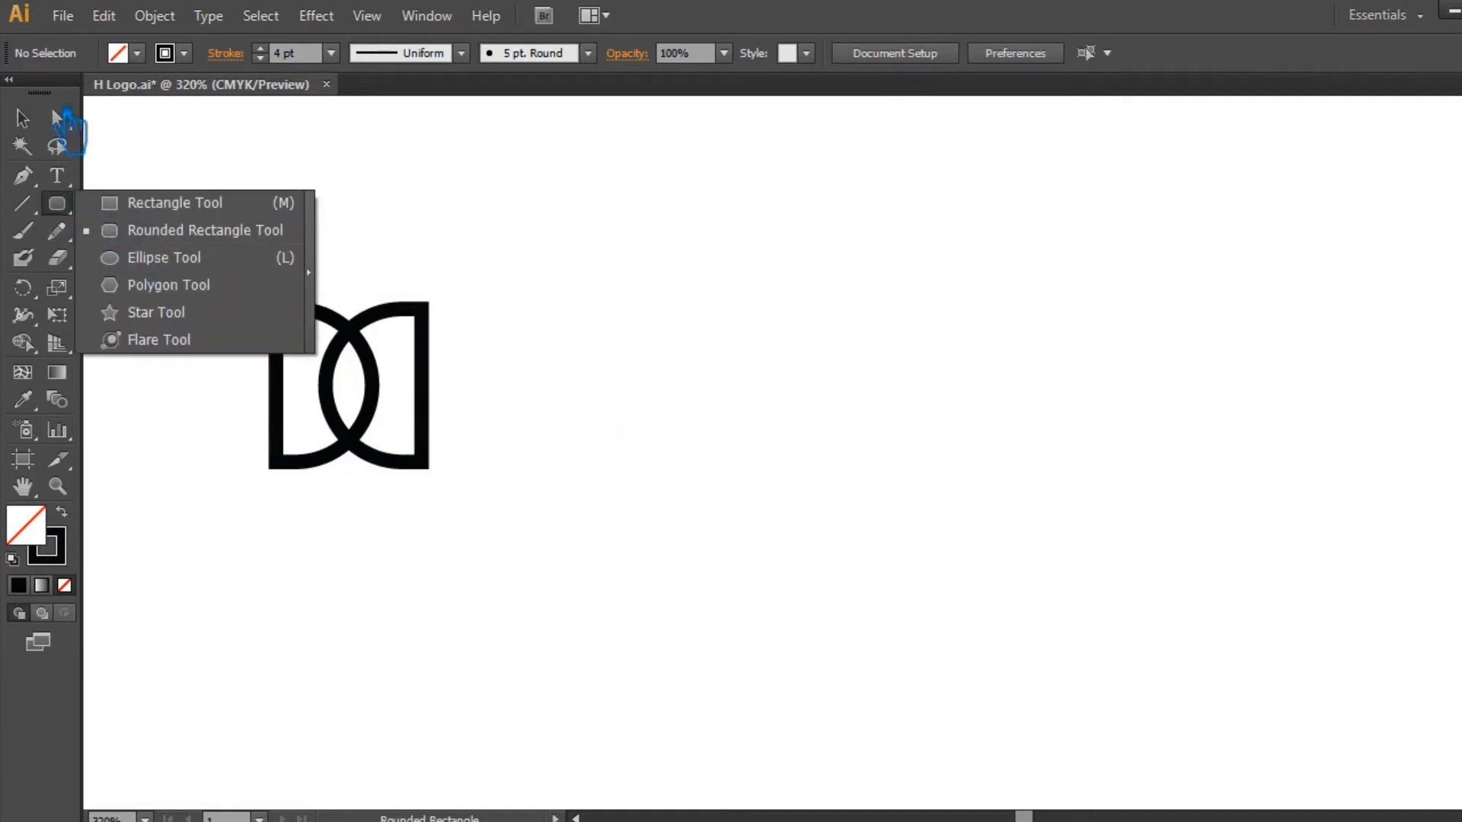
pyautogui.click(24, 119)
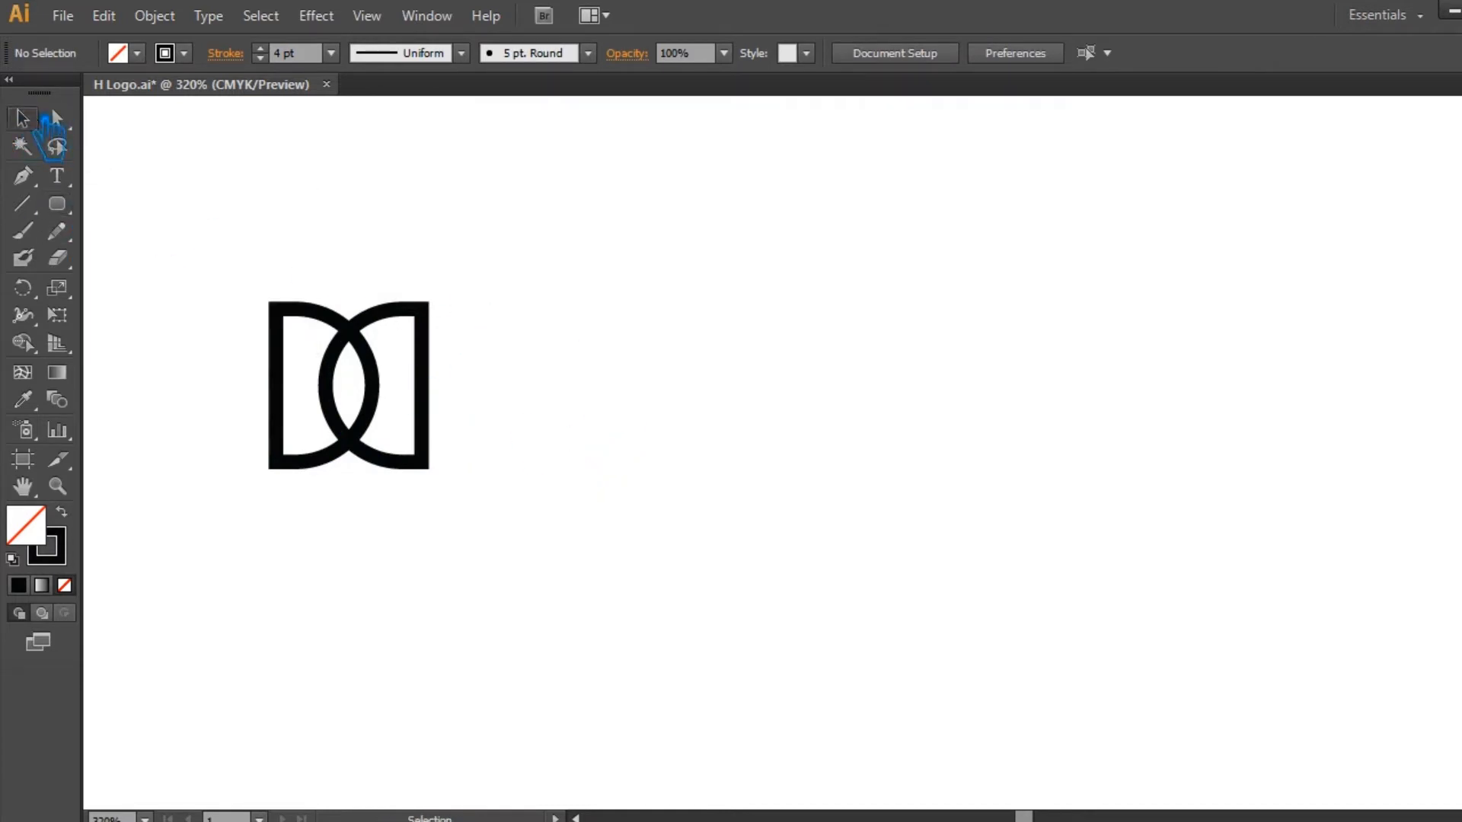
pyautogui.moveTo(528, 590); pyautogui.dragTo(226, 254)
pyautogui.click(222, 242)
# Draw a small circle in the upper part of the central overlap and nudge it down to fit between the curves
pyautogui.moveTo(58, 204); pyautogui.dragTo(175, 266)
pyautogui.moveTo(401, 371); pyautogui.dragTo(388, 371)
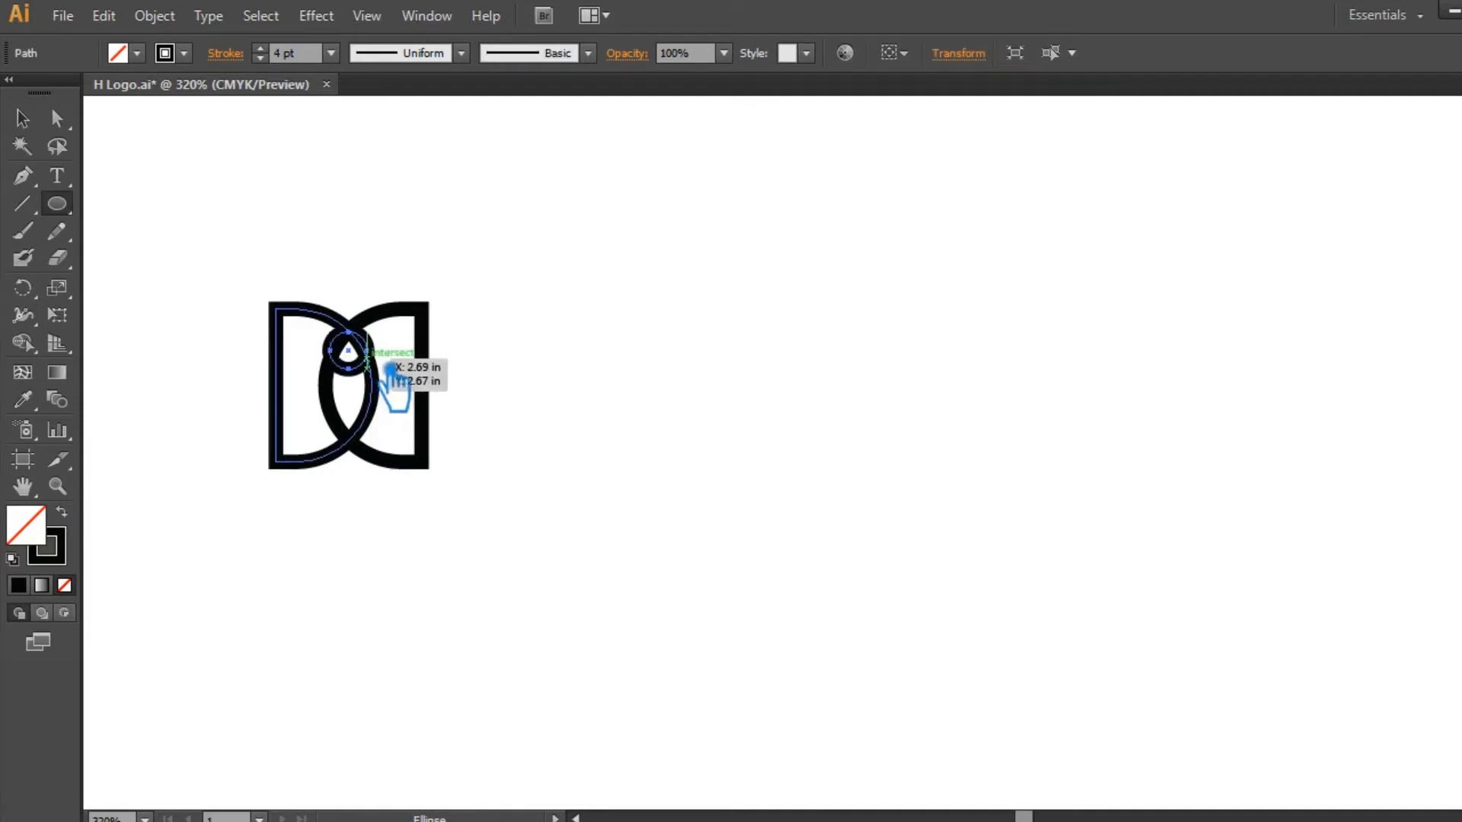
pyautogui.press('Down')
pyautogui.press('Down')
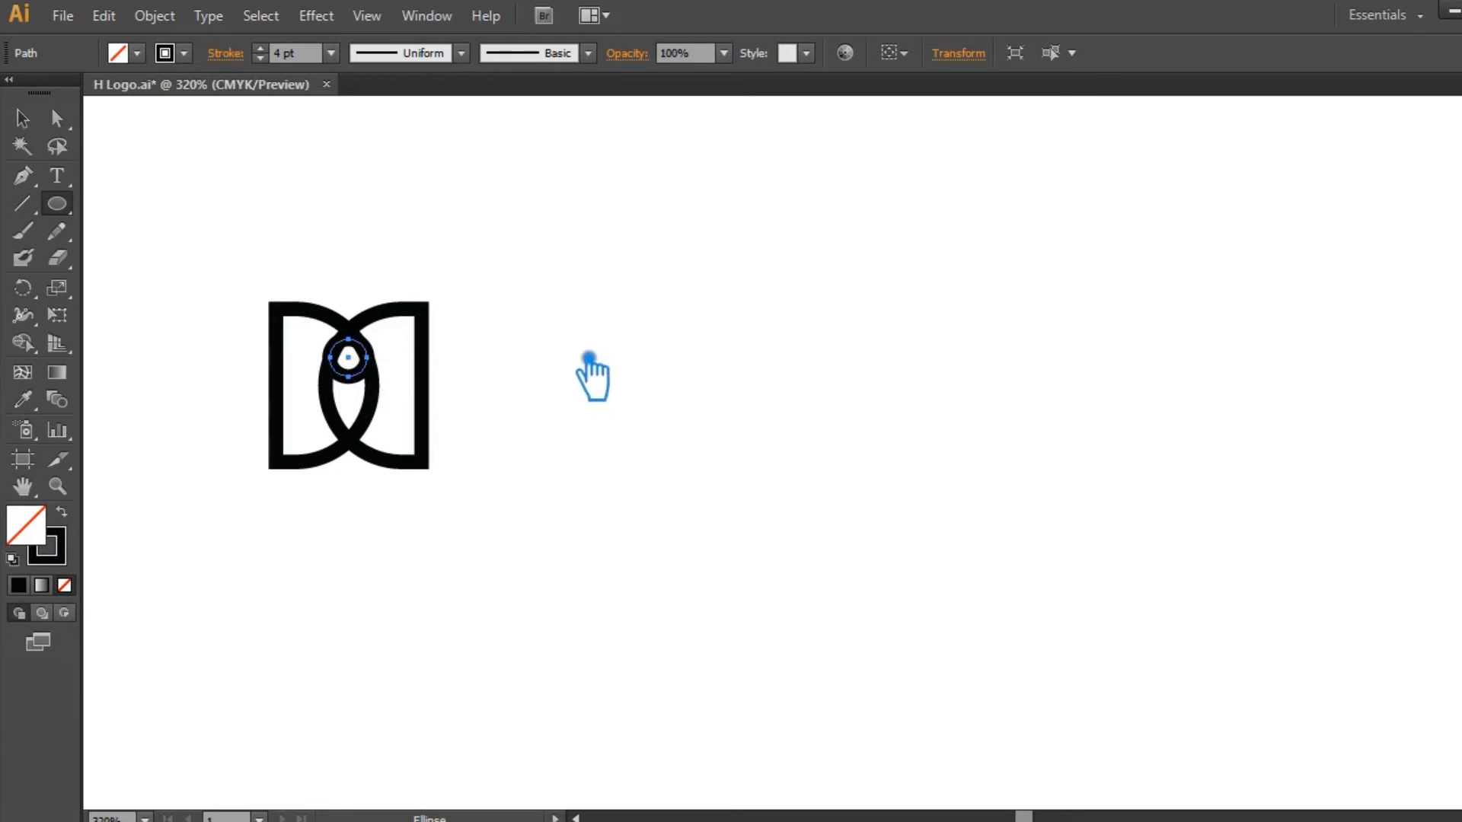
pyautogui.press('Down')
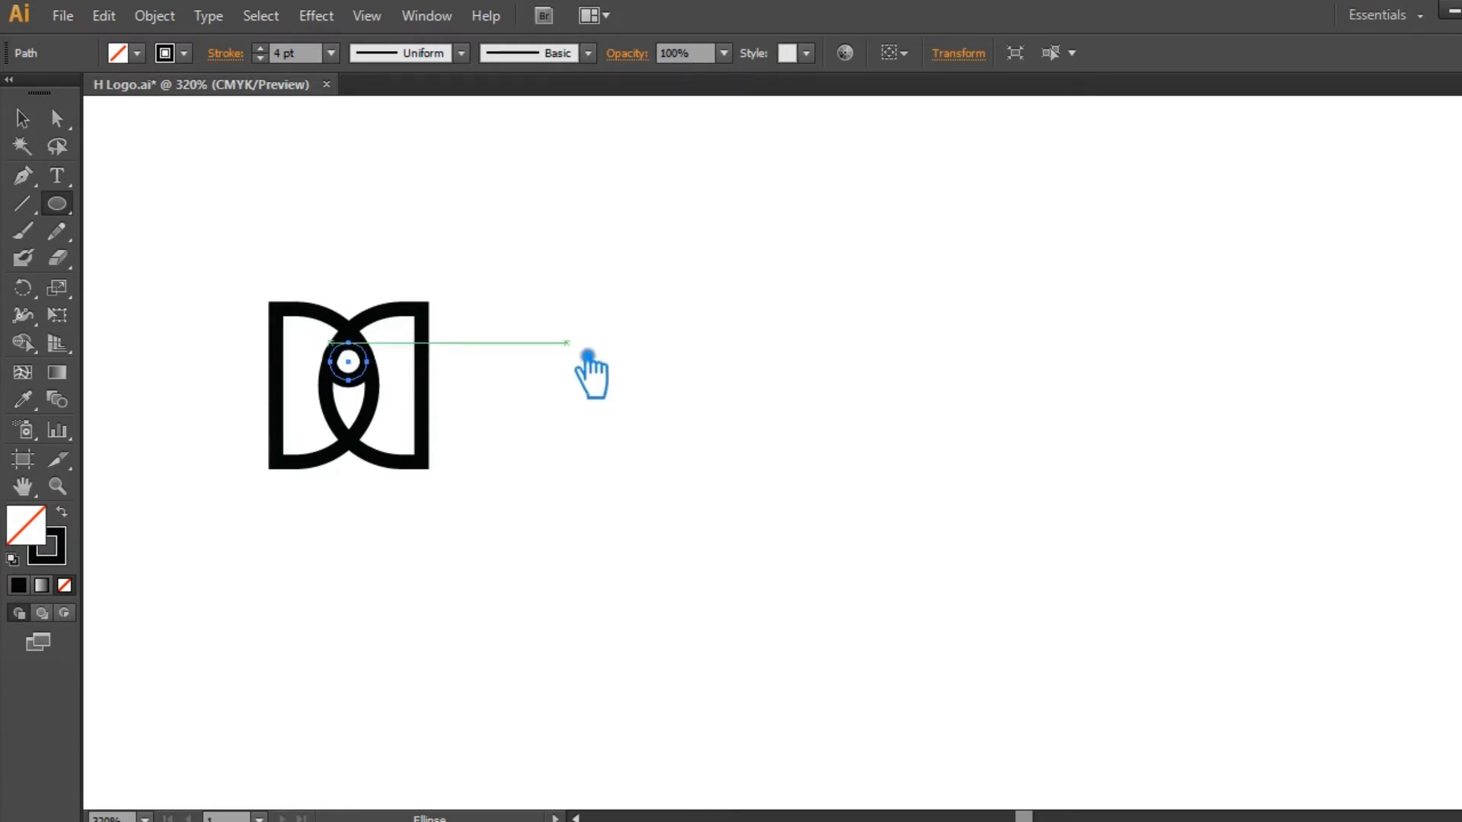
pyautogui.click(23, 119)
pyautogui.click(813, 384)
pyautogui.hotkey('ctrl', '+')
pyautogui.hotkey('ctrl', '+')
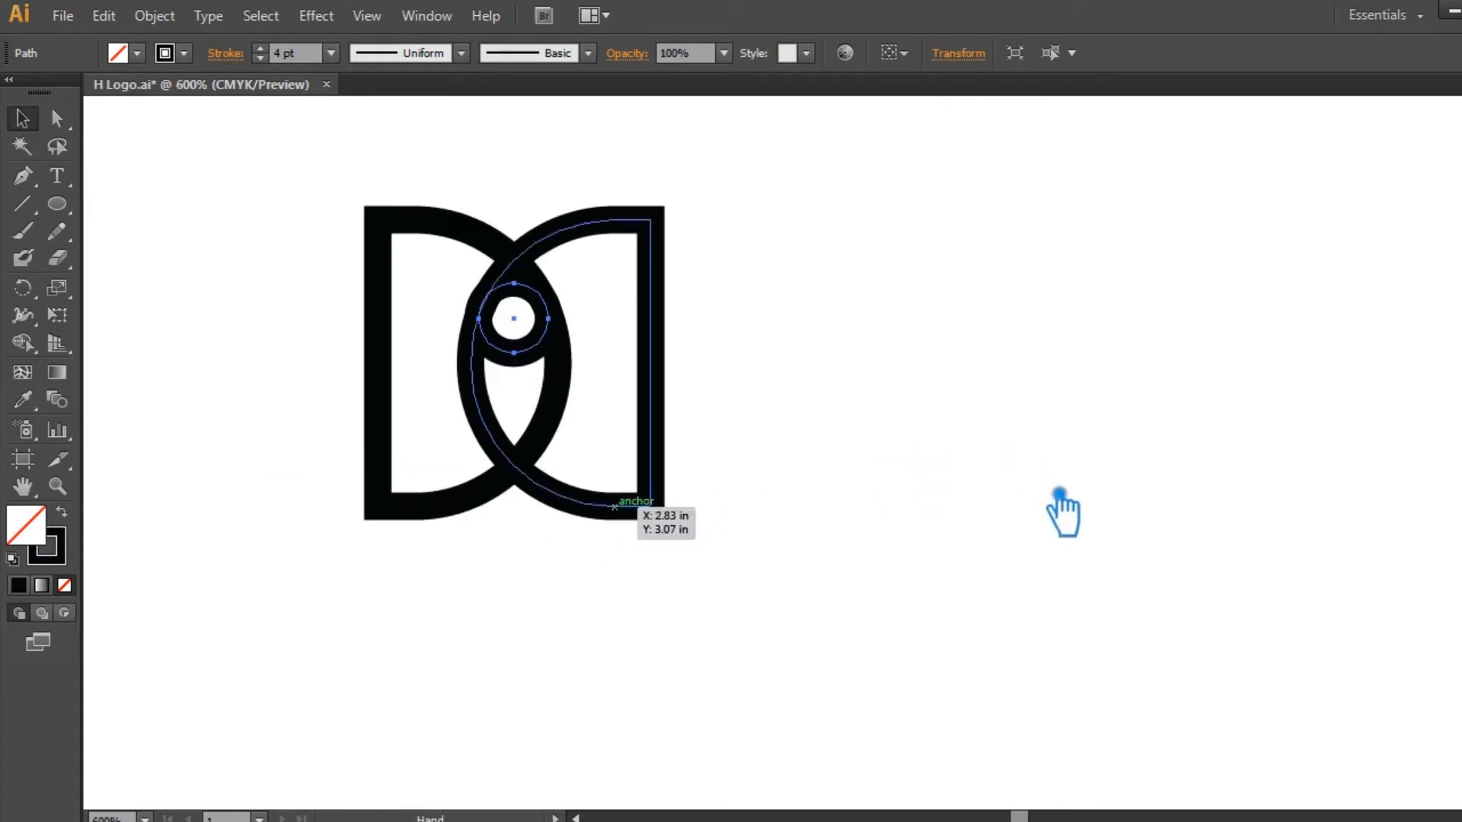
pyautogui.click(1047, 466)
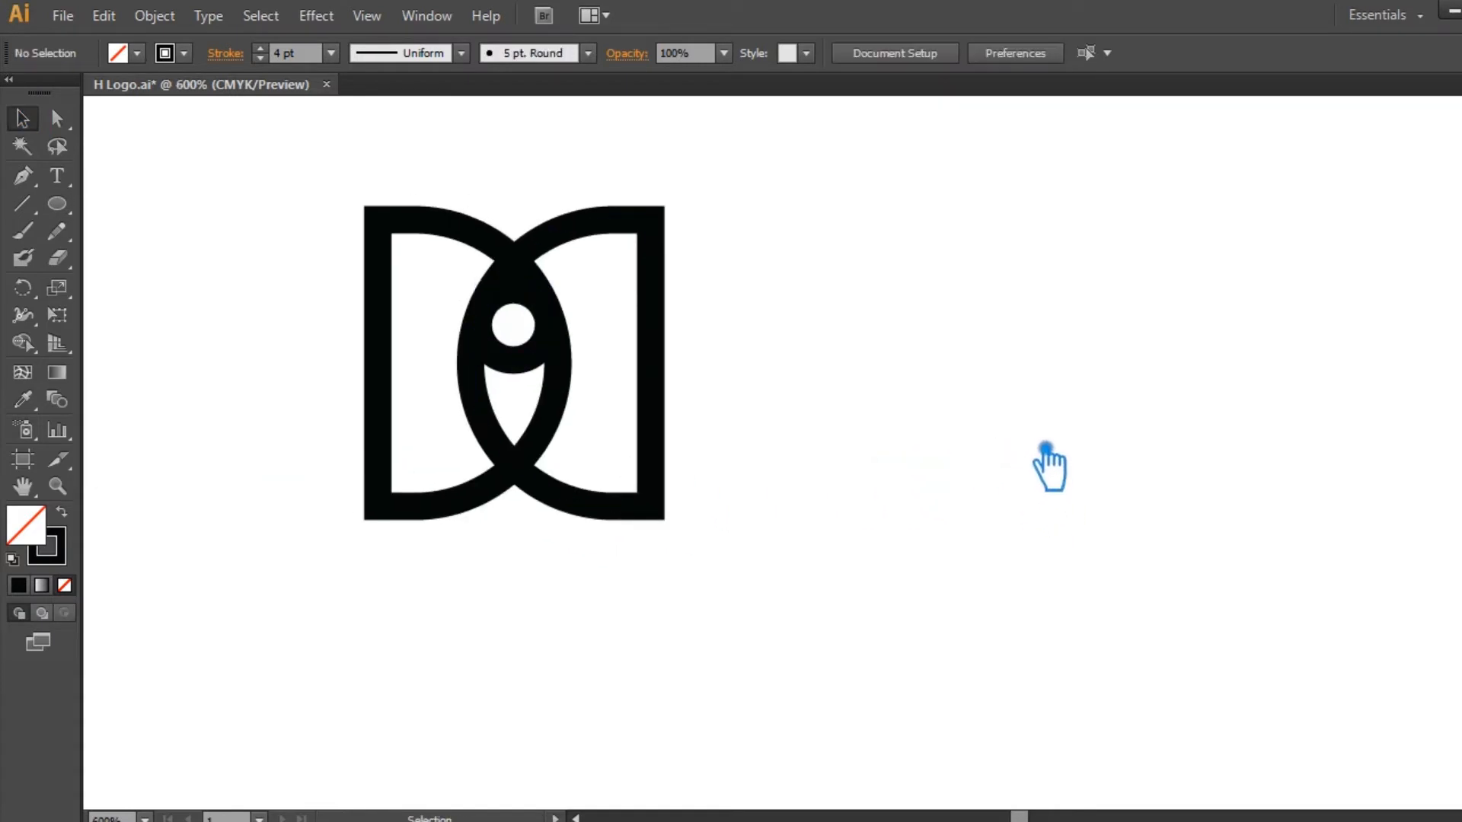
# Paste a copy of the circle in front and move it straight down into the lower part of the overlap
pyautogui.click(525, 358)
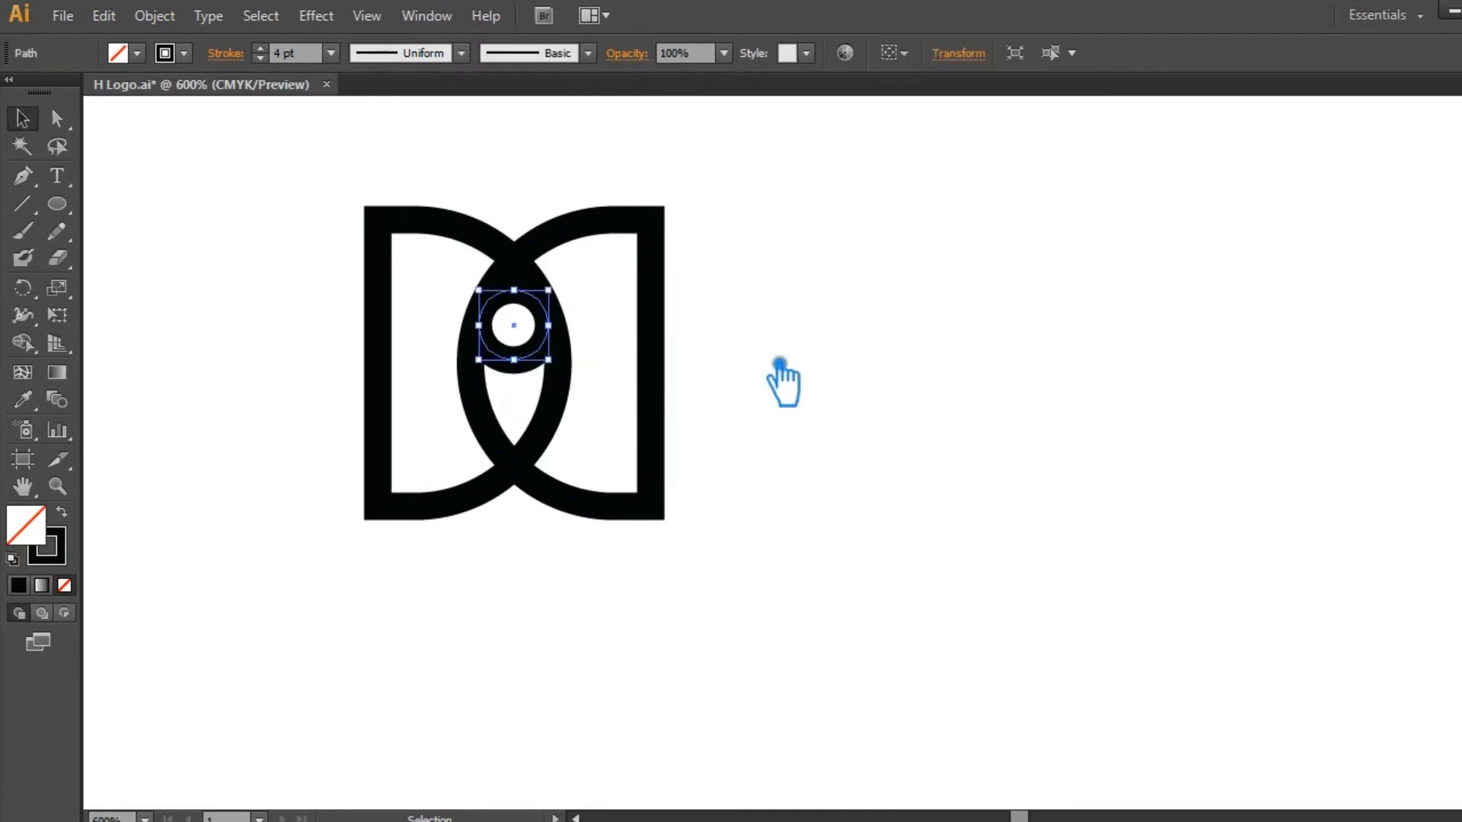
pyautogui.hotkey('ctrl', 'c')
pyautogui.hotkey('ctrl', 'f')
pyautogui.press('Down')
pyautogui.press('Down')
pyautogui.press('Down')
pyautogui.press('Down')
pyautogui.press('Down')
pyautogui.press('Down')
pyautogui.press('Down')
pyautogui.press('Down')
pyautogui.press('Down')
pyautogui.press('Down')
pyautogui.press('Down')
pyautogui.press('Down')
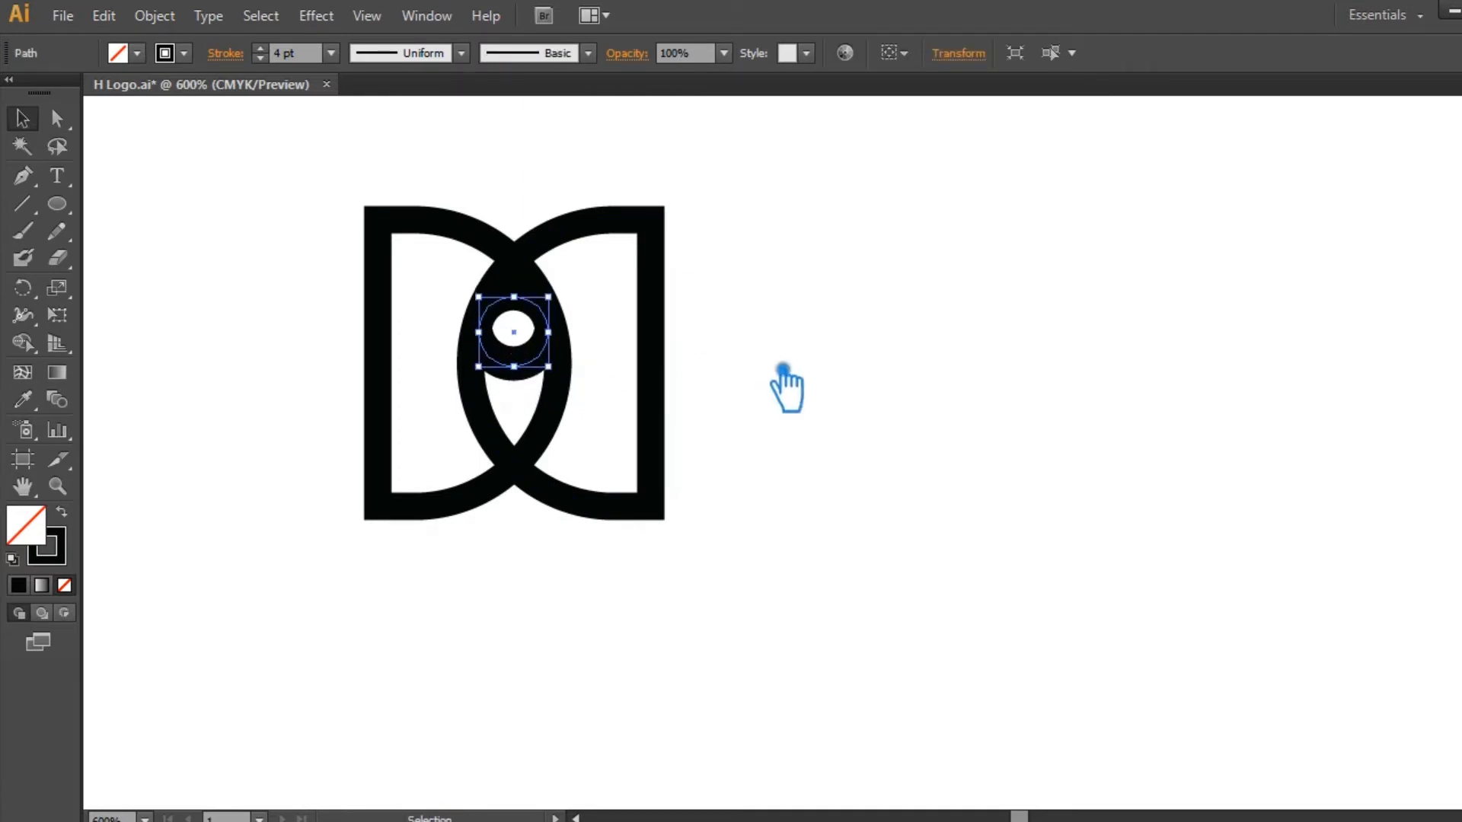
pyautogui.click(791, 369)
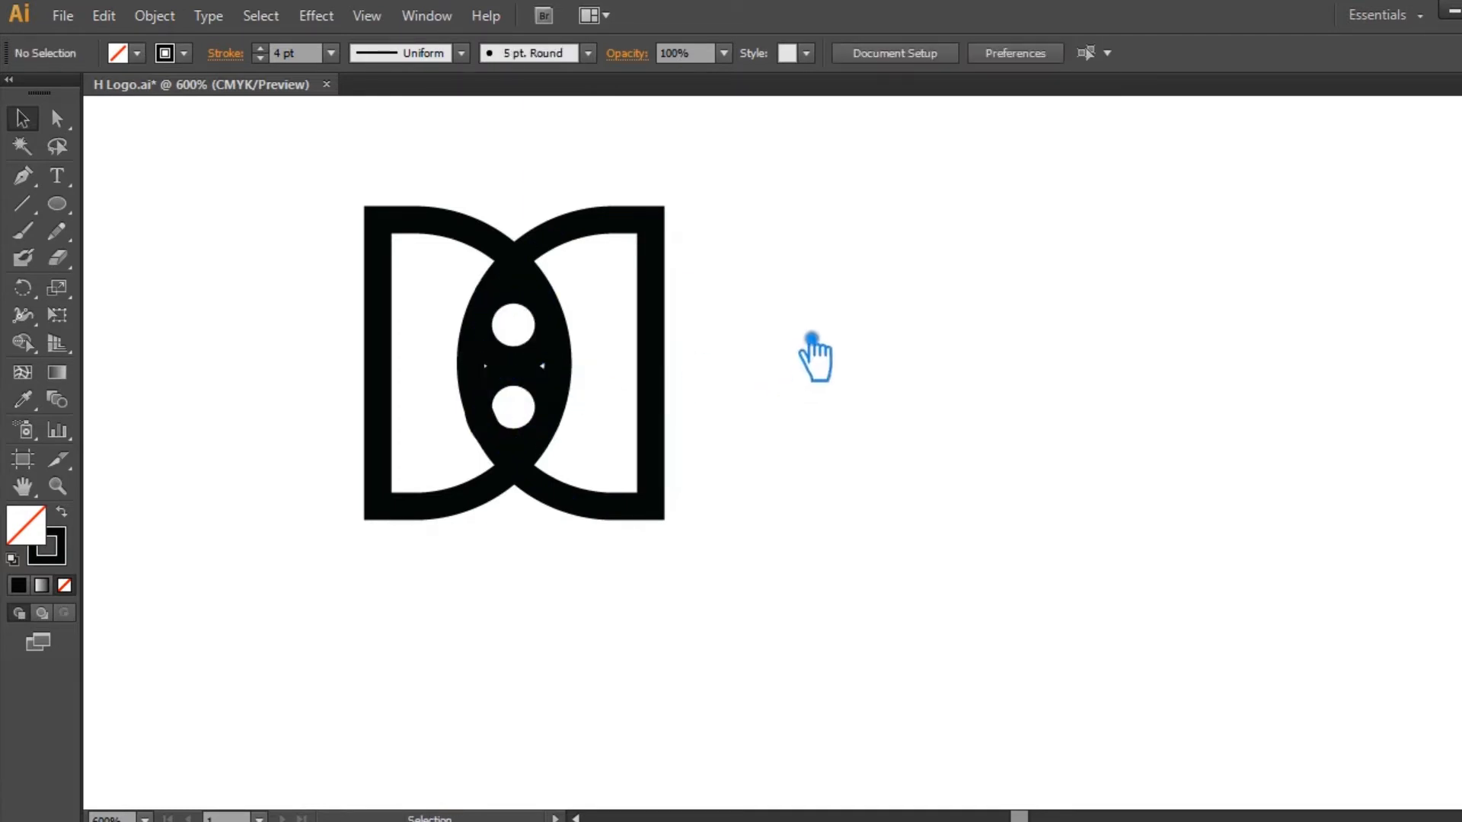
# Nudge the lower circle slightly up so both circles sit evenly within the central overlap
pyautogui.click(543, 390)
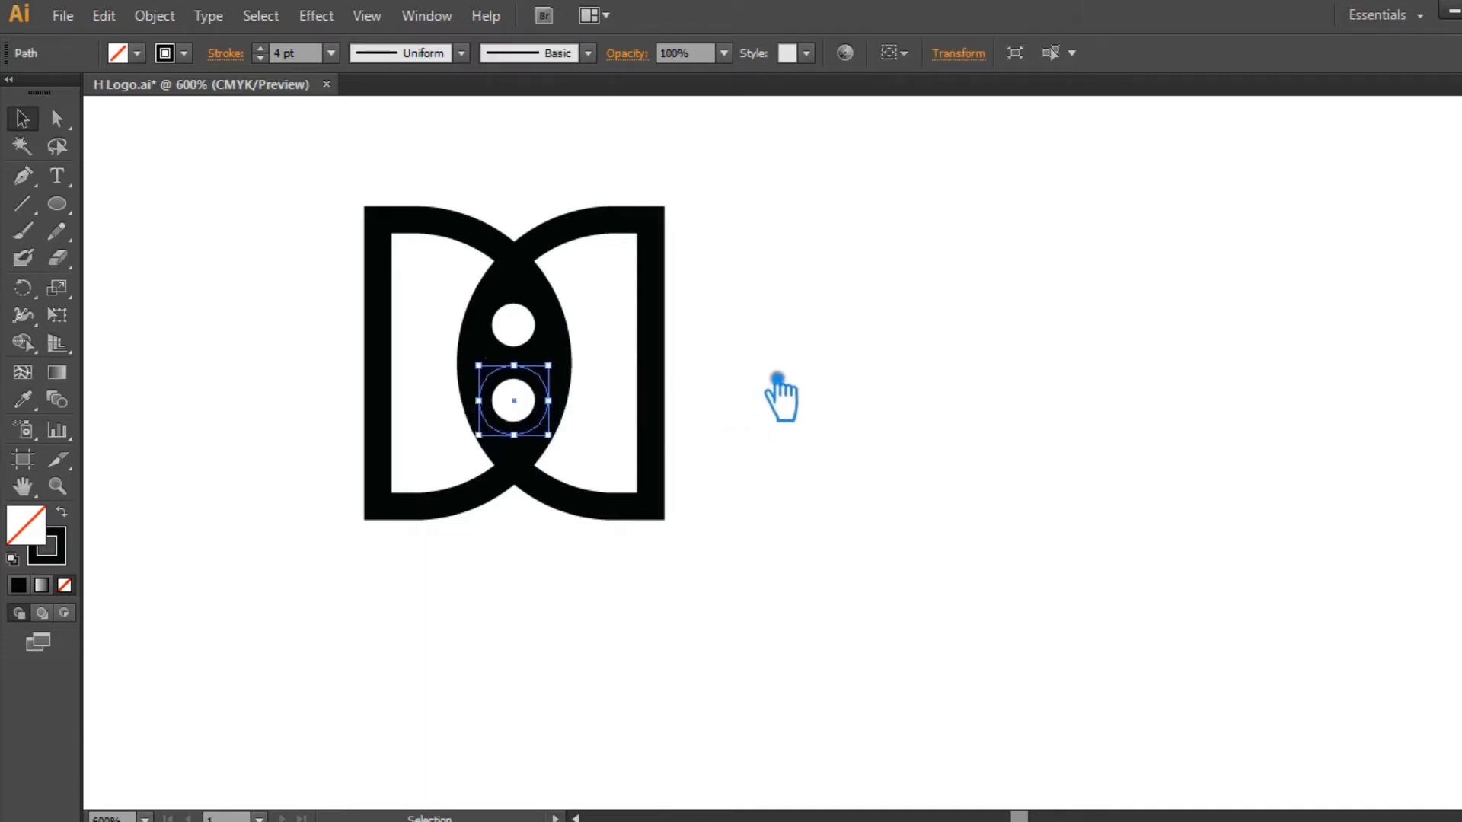
pyautogui.click(833, 395)
pyautogui.click(551, 306)
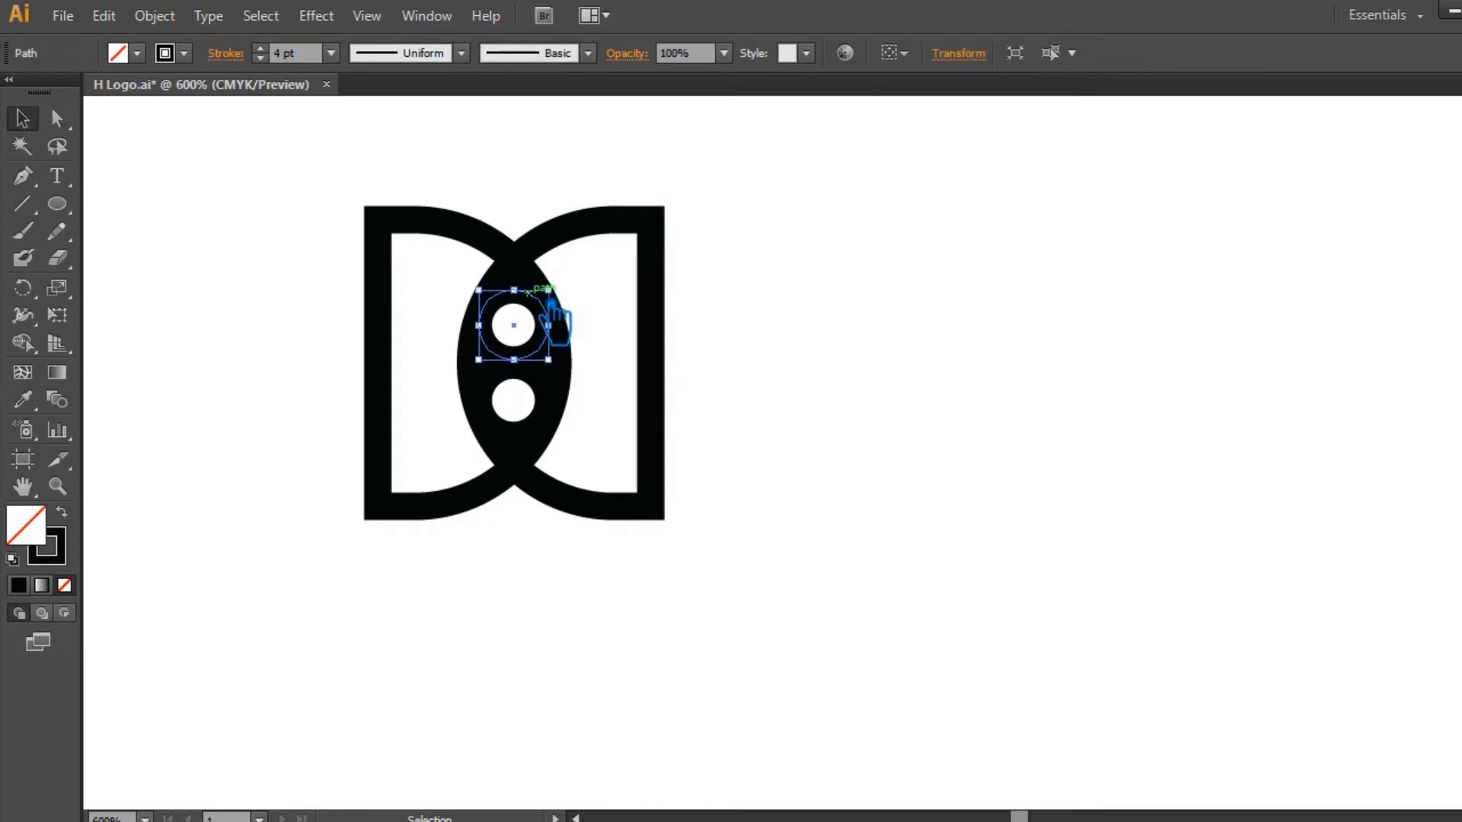
pyautogui.click(776, 326)
pyautogui.click(531, 449)
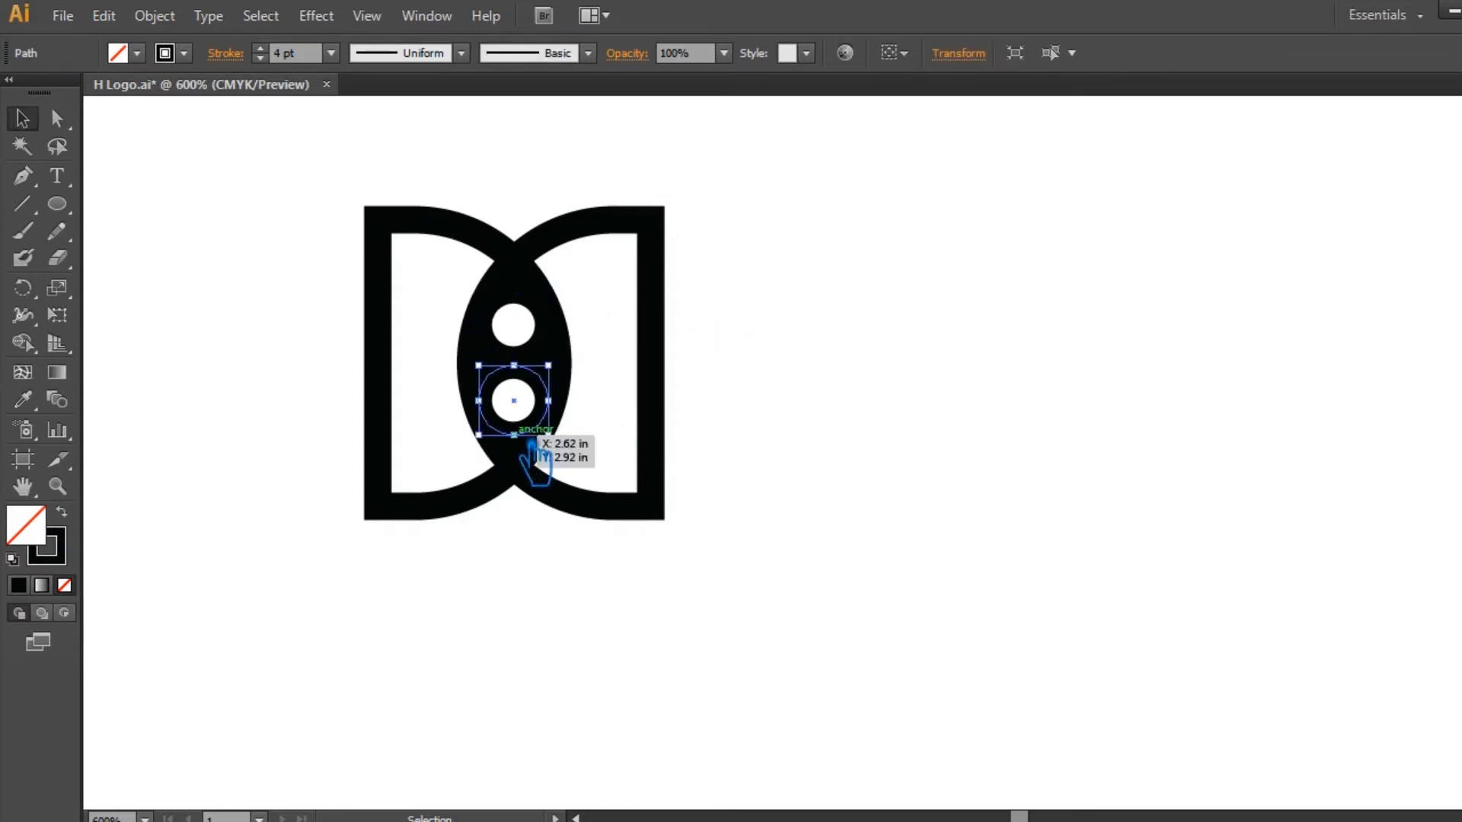
pyautogui.click(788, 407)
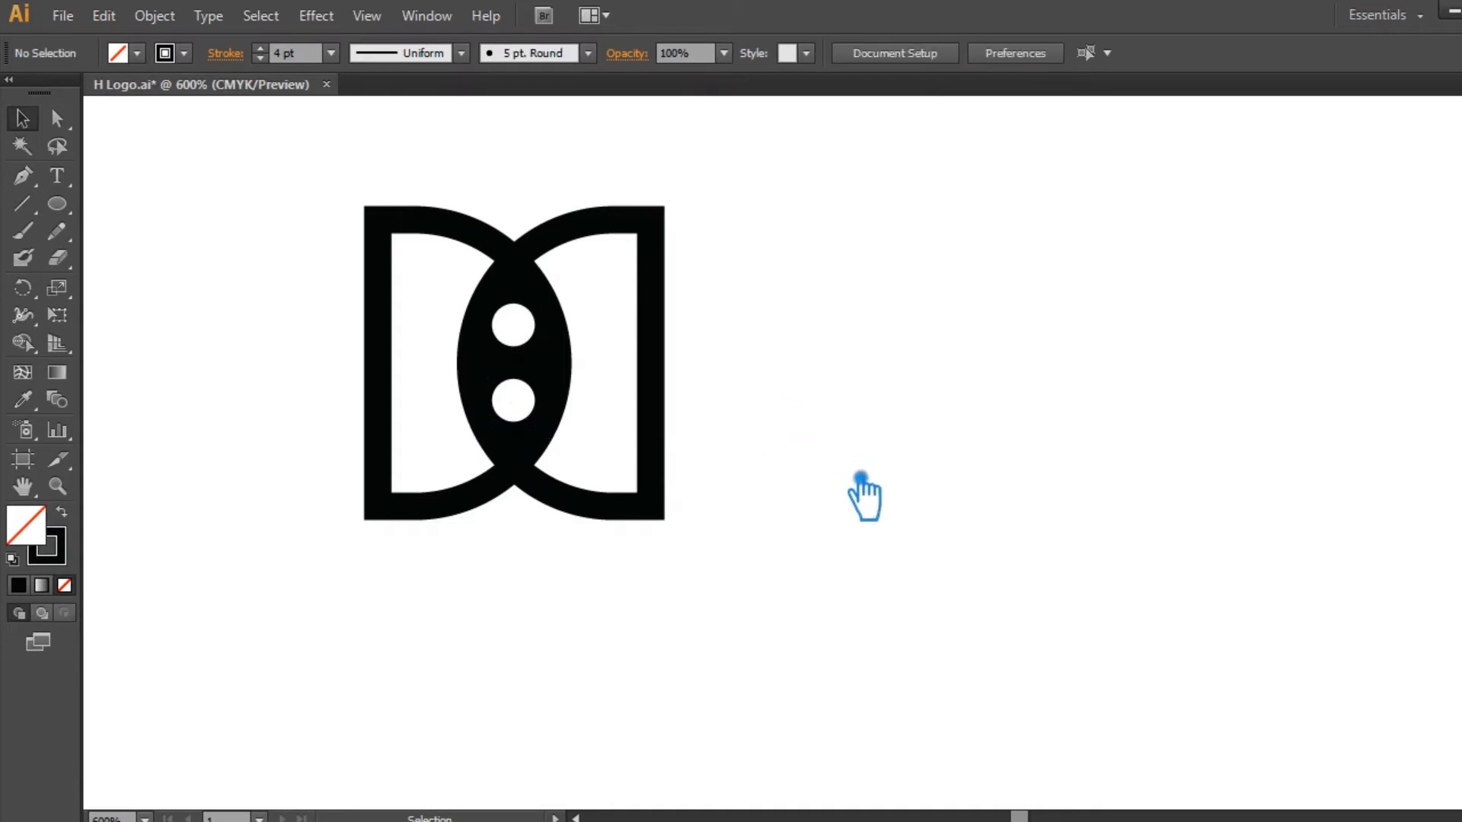
# Expand the strokes of both half-round outlines and both circles into filled shapes
pyautogui.moveTo(877, 621); pyautogui.dragTo(312, 164)
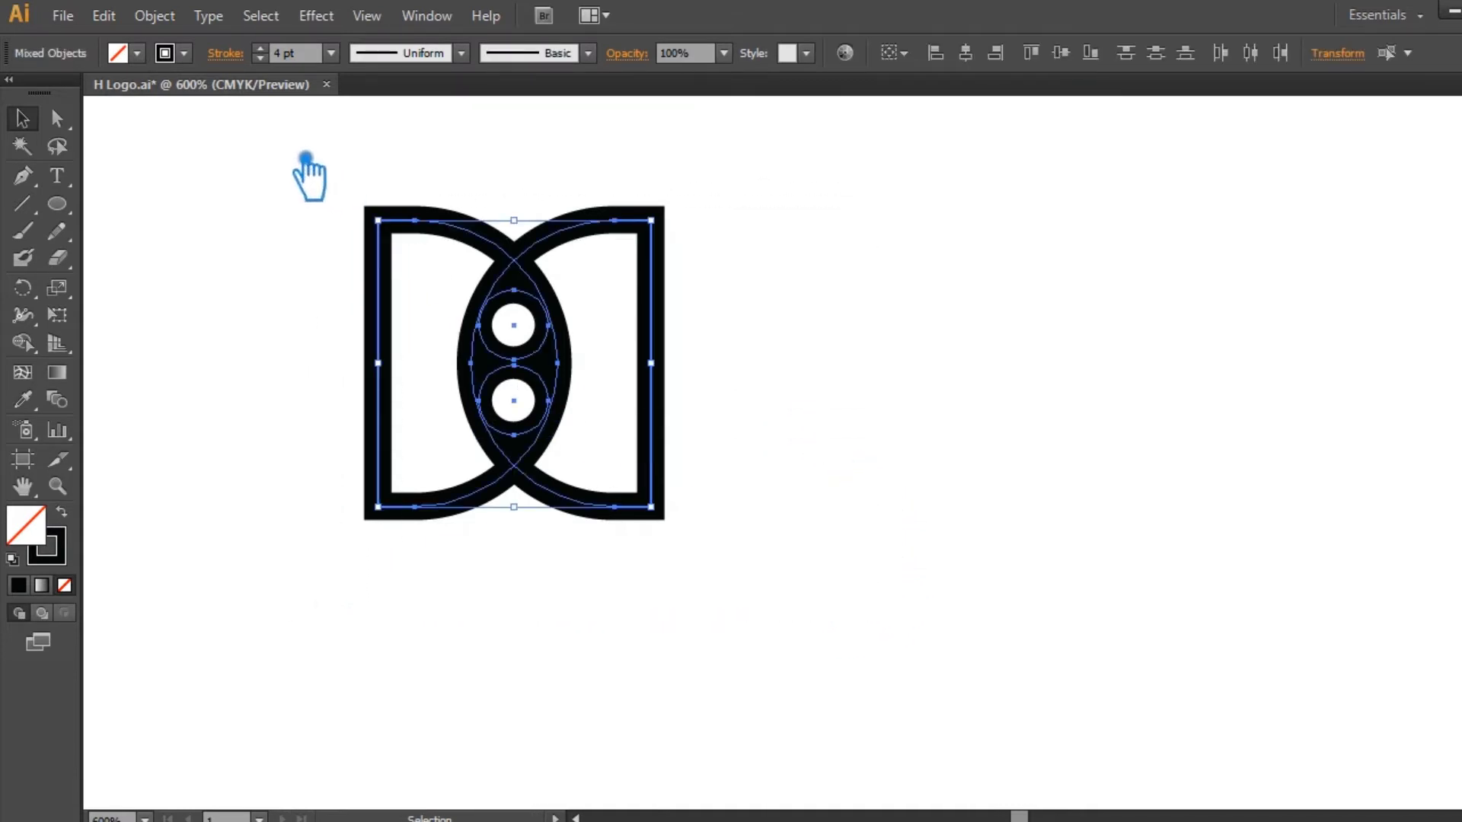
pyautogui.click(155, 15)
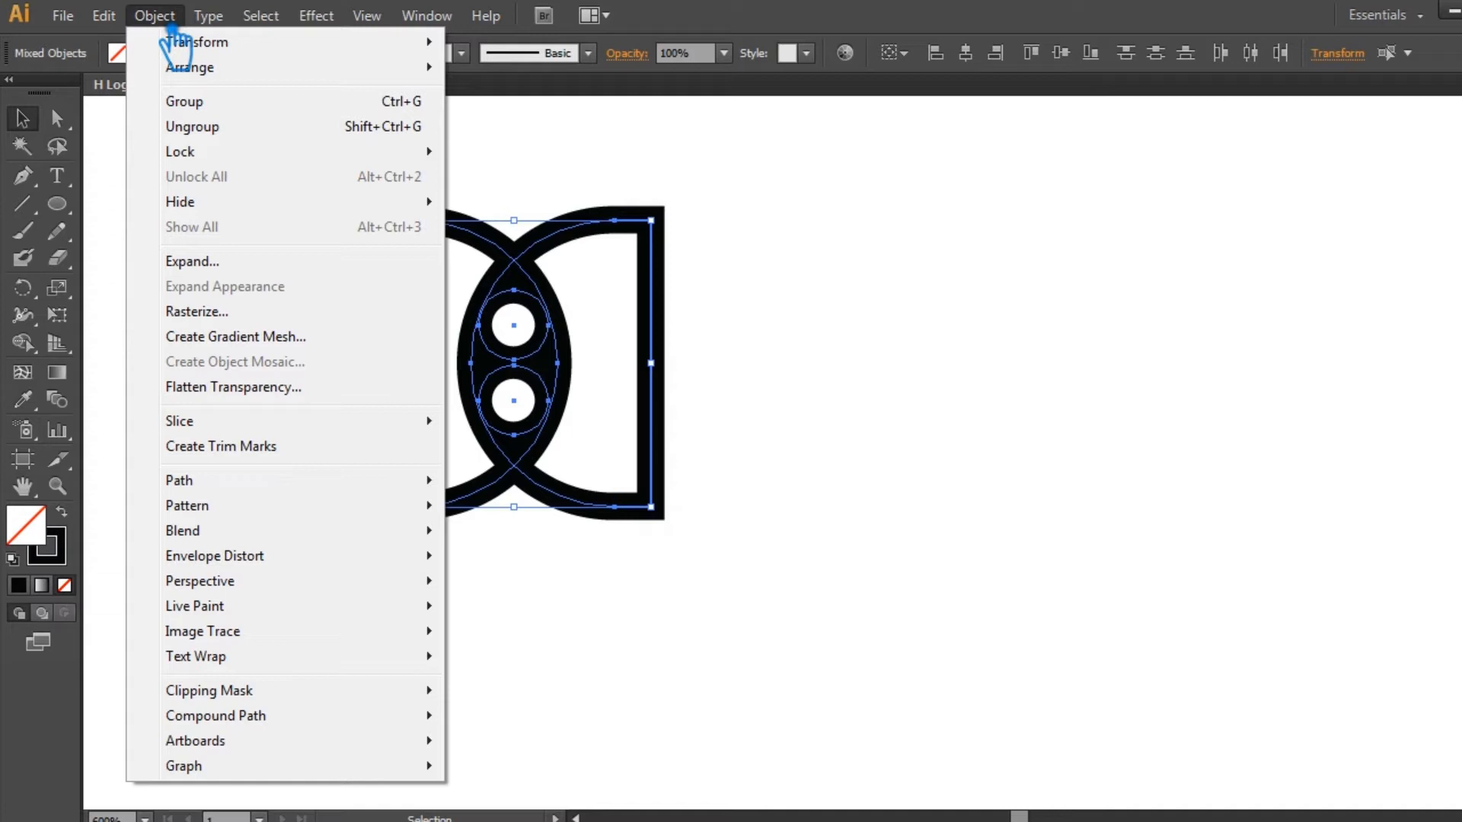
pyautogui.click(197, 262)
pyautogui.click(762, 561)
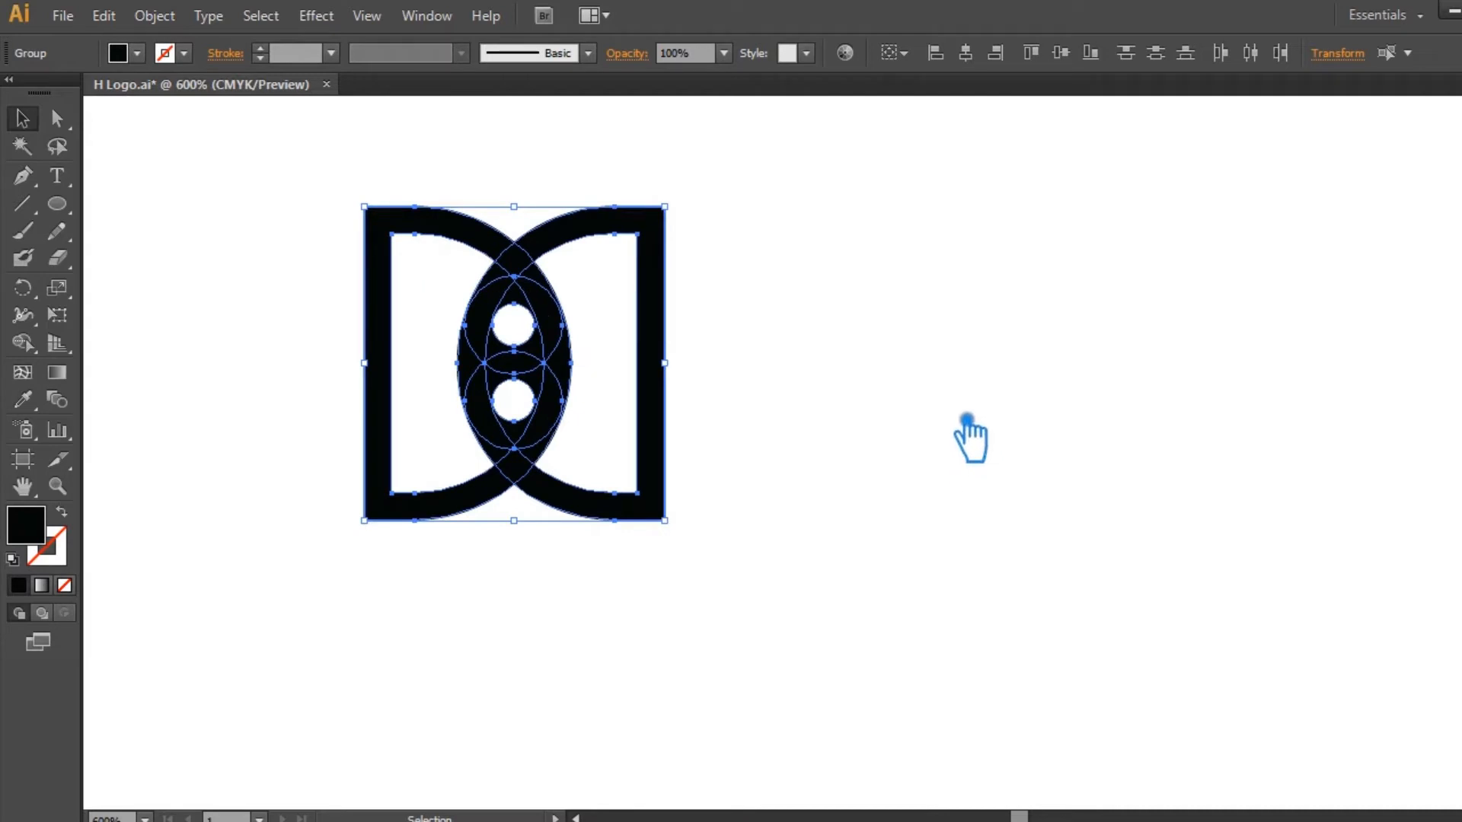
pyautogui.click(966, 420)
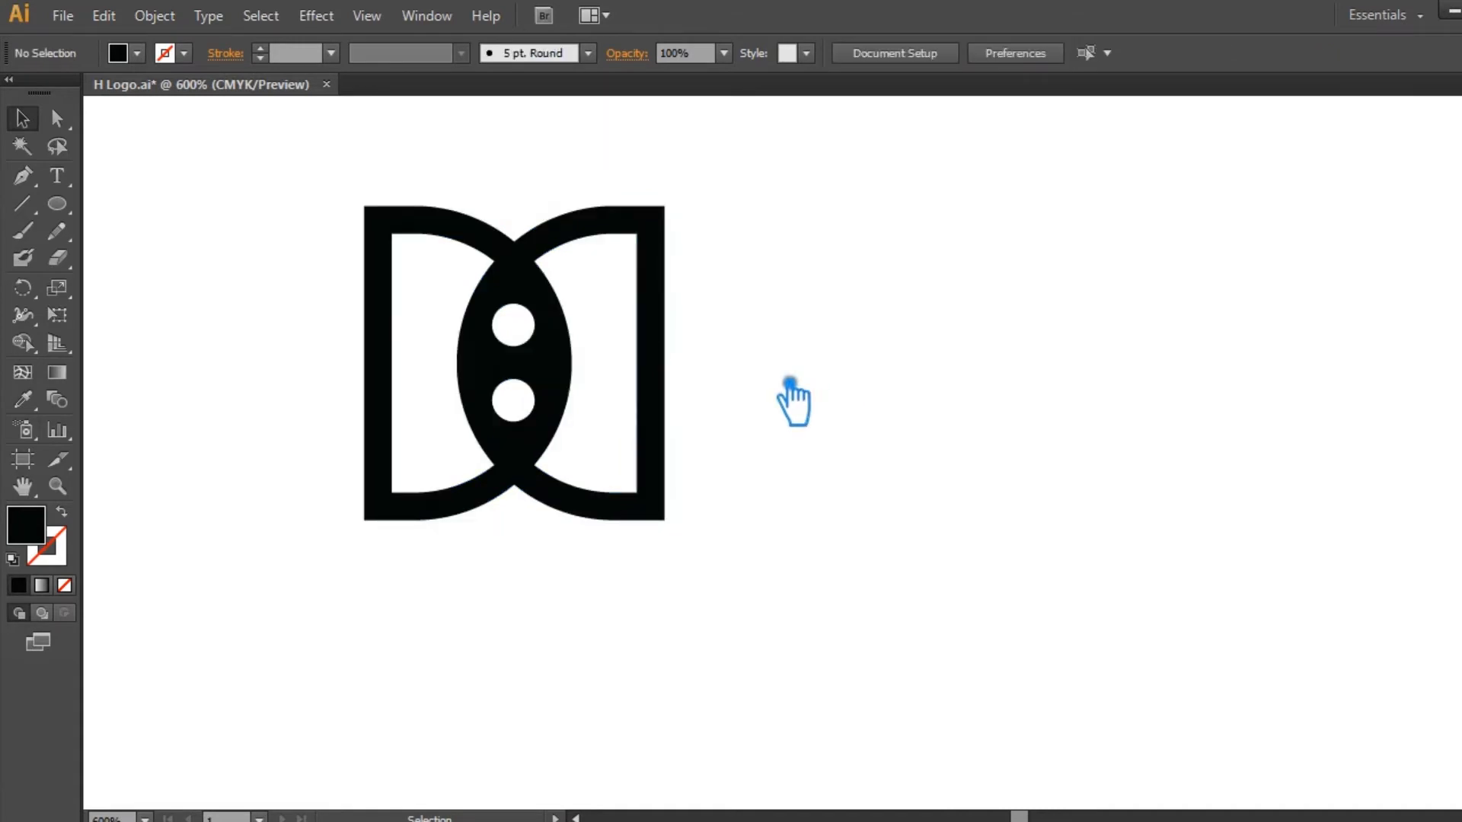
# Select both expanded circle rings and change their fill to a slightly lighter near-black colour
pyautogui.click(522, 398)
pyautogui.keyDown('shift'); pyautogui.click(554, 319); pyautogui.keyUp('shift')
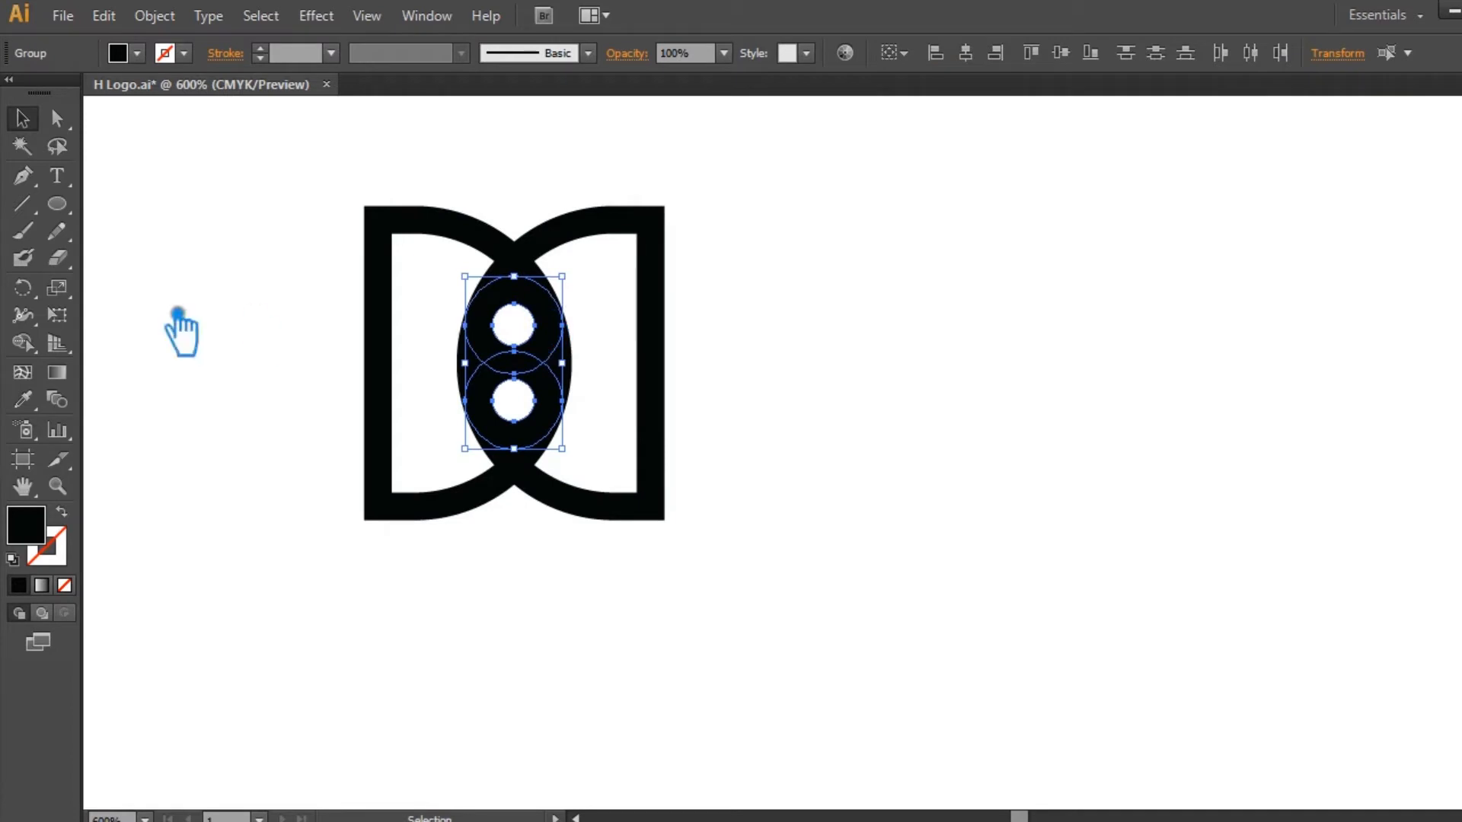
pyautogui.doubleClick(45, 565)
pyautogui.click(943, 356)
pyautogui.click(930, 421)
pyautogui.click(1429, 173)
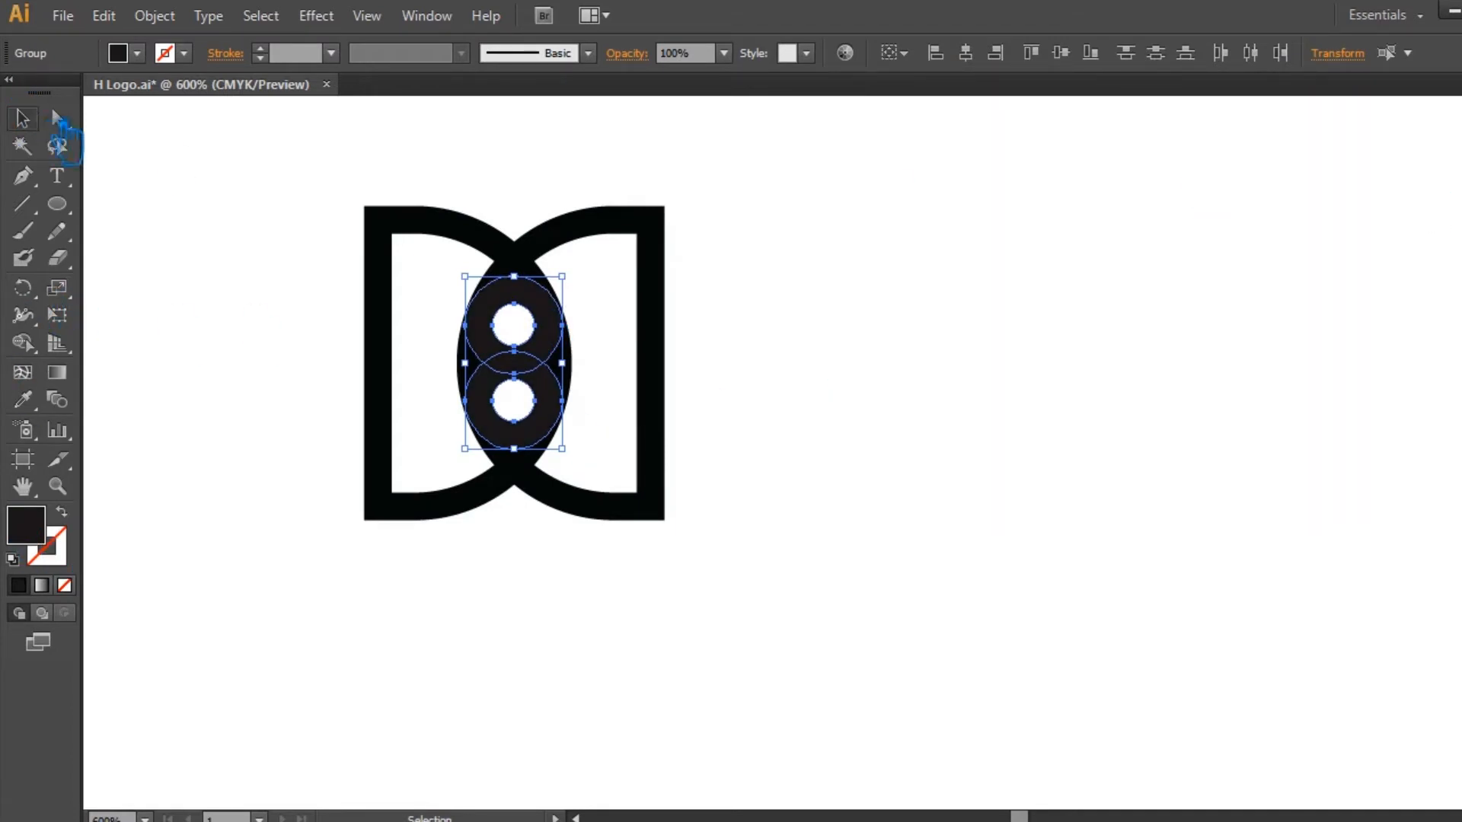
# Move the upper circle ring straight up towards the top crossing of the two half-round outlines
pyautogui.click(978, 297)
pyautogui.hotkey('ctrl', '+')
pyautogui.hotkey('ctrl', '+')
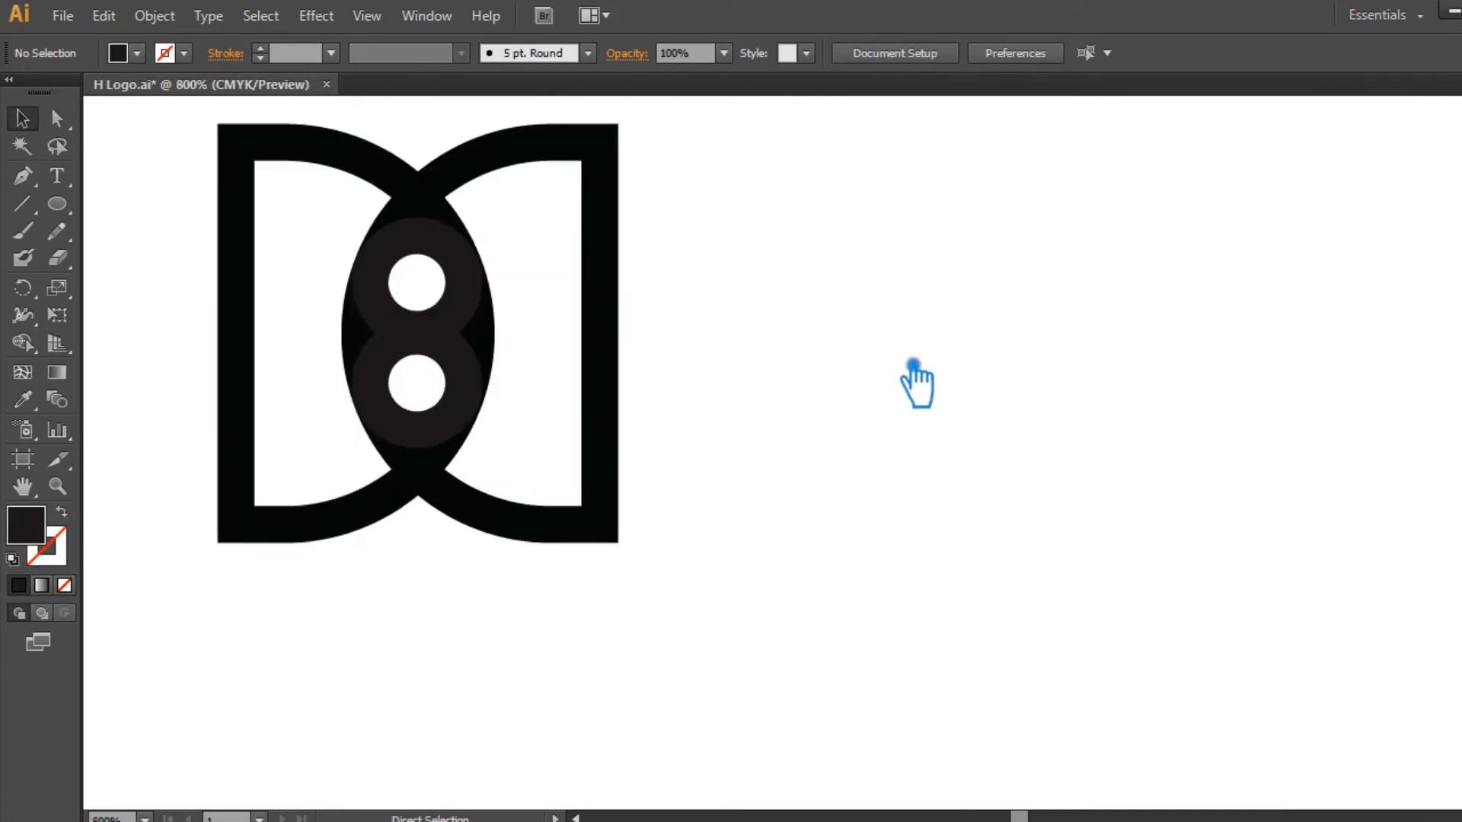
pyautogui.moveTo(932, 362); pyautogui.dragTo(1096, 483)
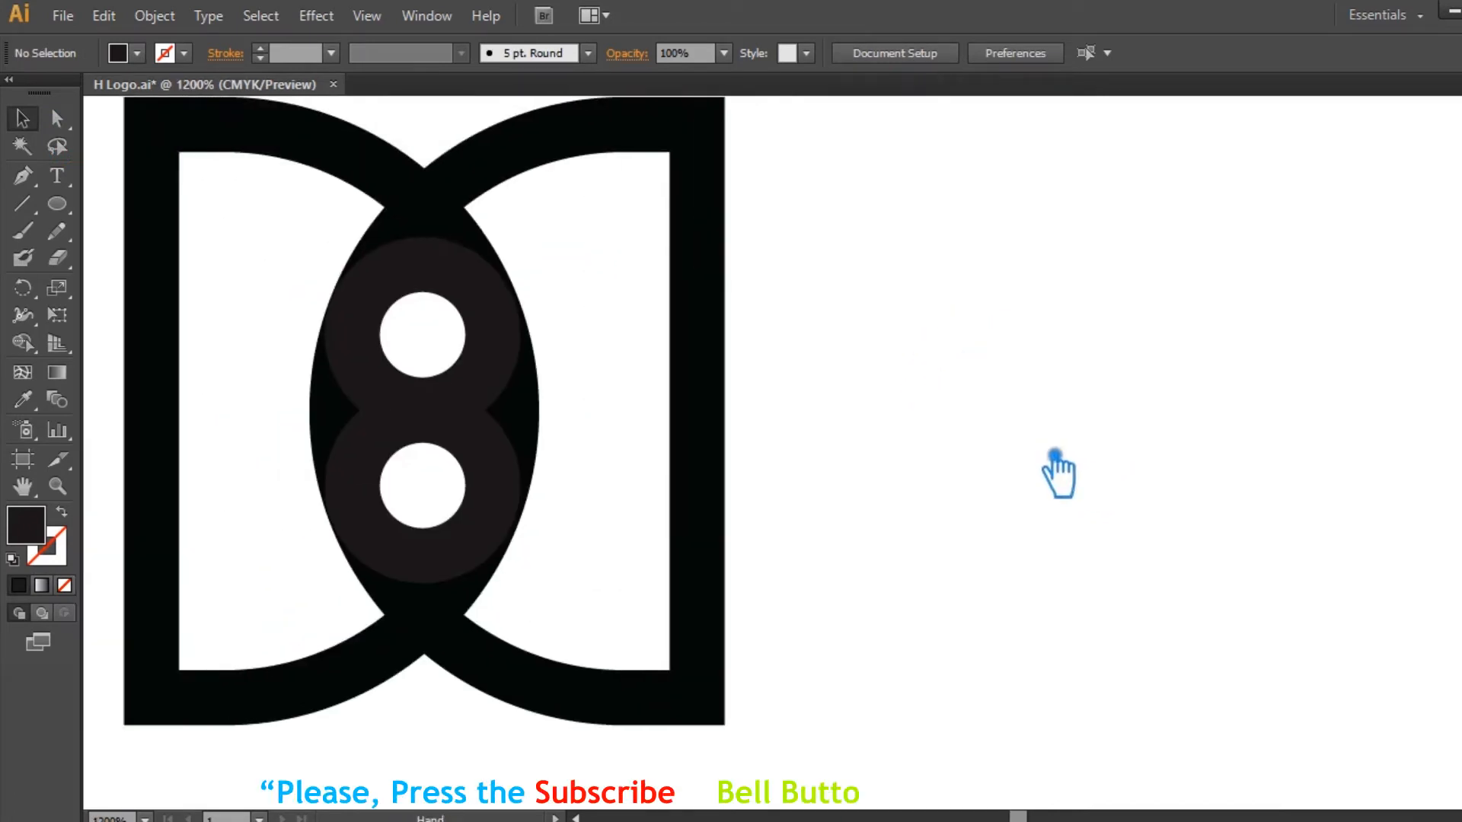
pyautogui.click(512, 336)
pyautogui.press('Up')
pyautogui.press('Up')
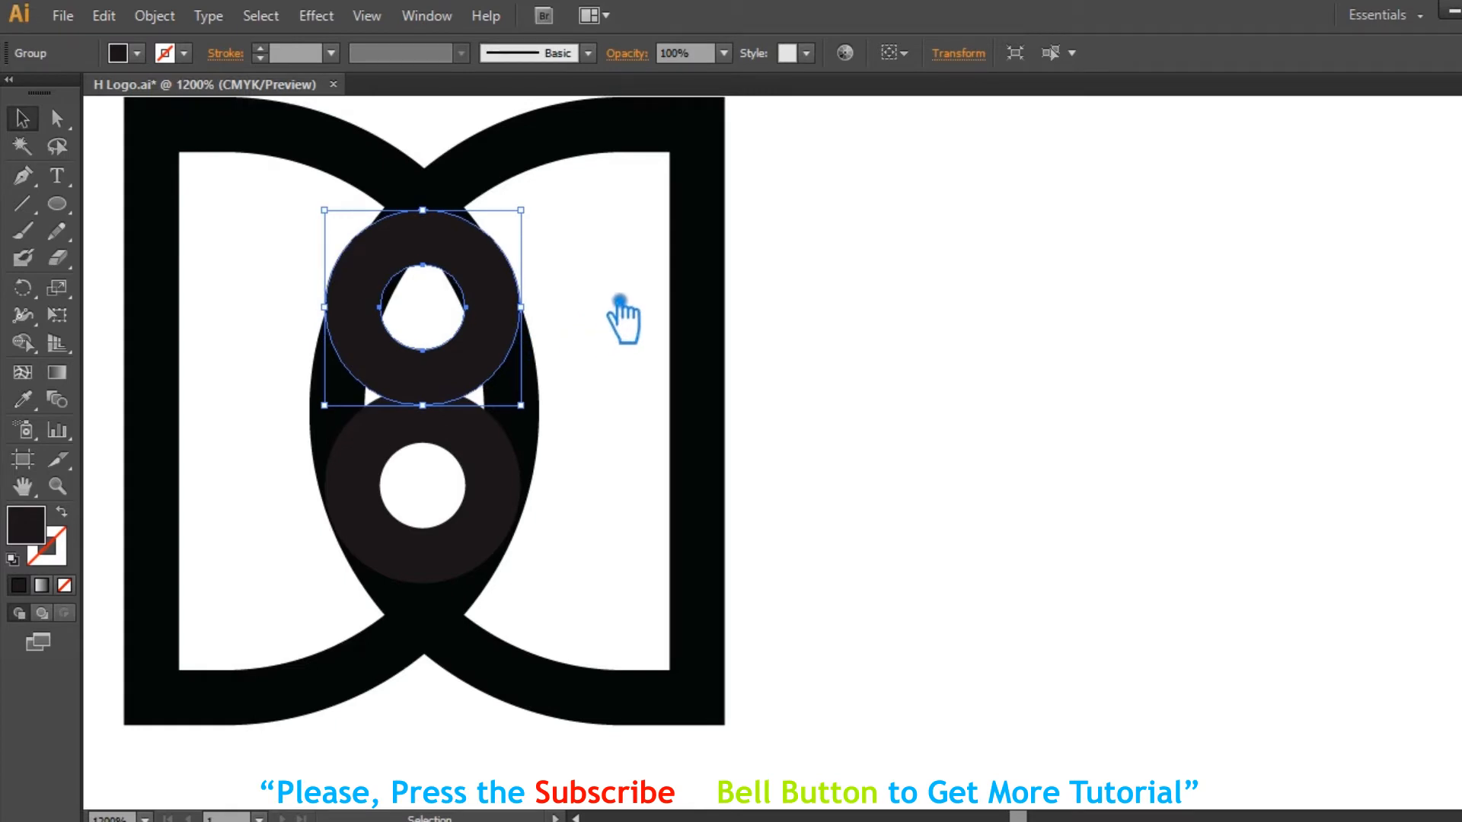
# Move the lower circle ring straight down so a narrow gap separates the two rings
pyautogui.click(499, 515)
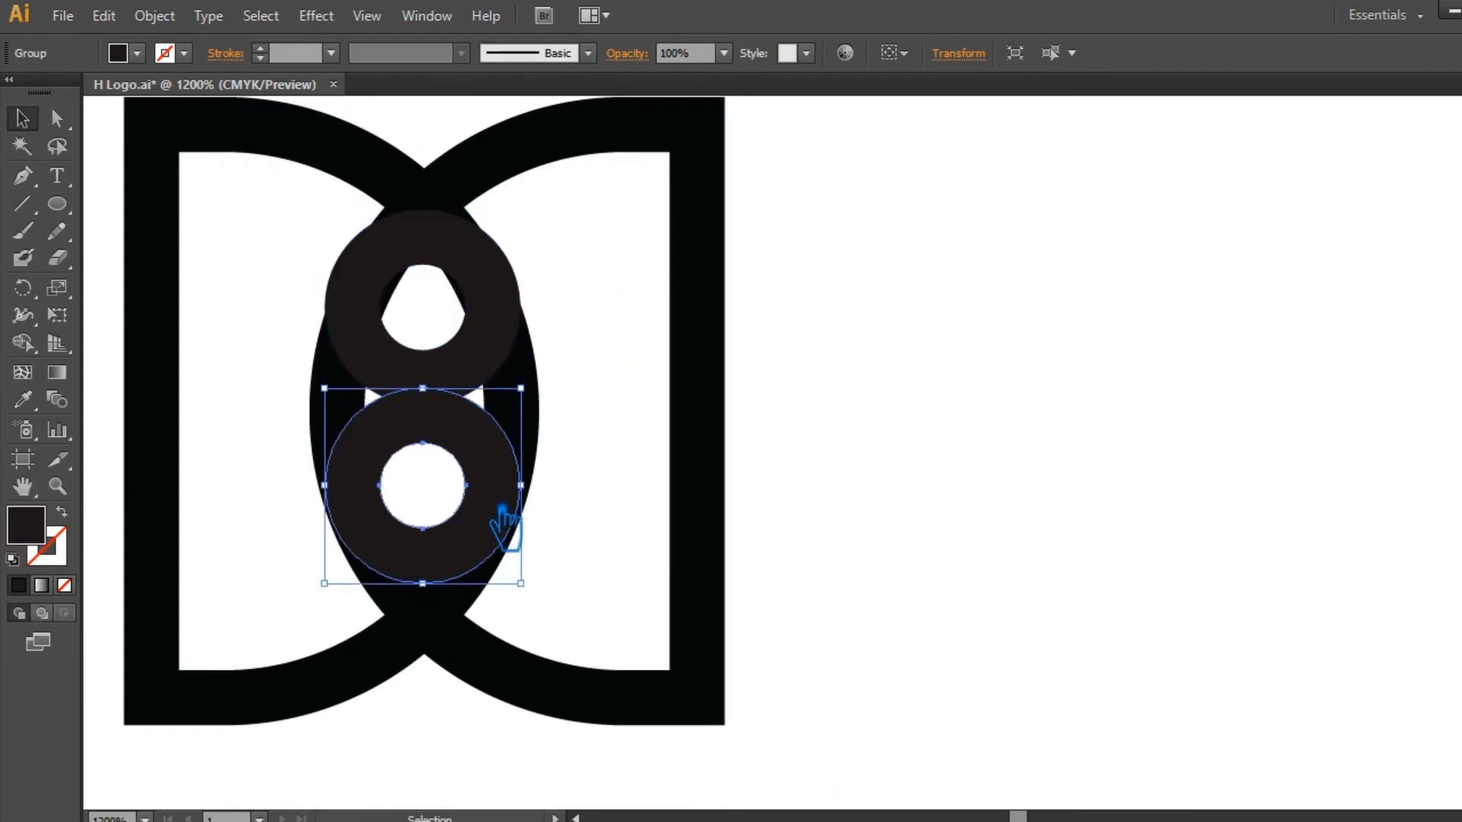
pyautogui.press('Left')
pyautogui.press('Right')
pyautogui.press('Down')
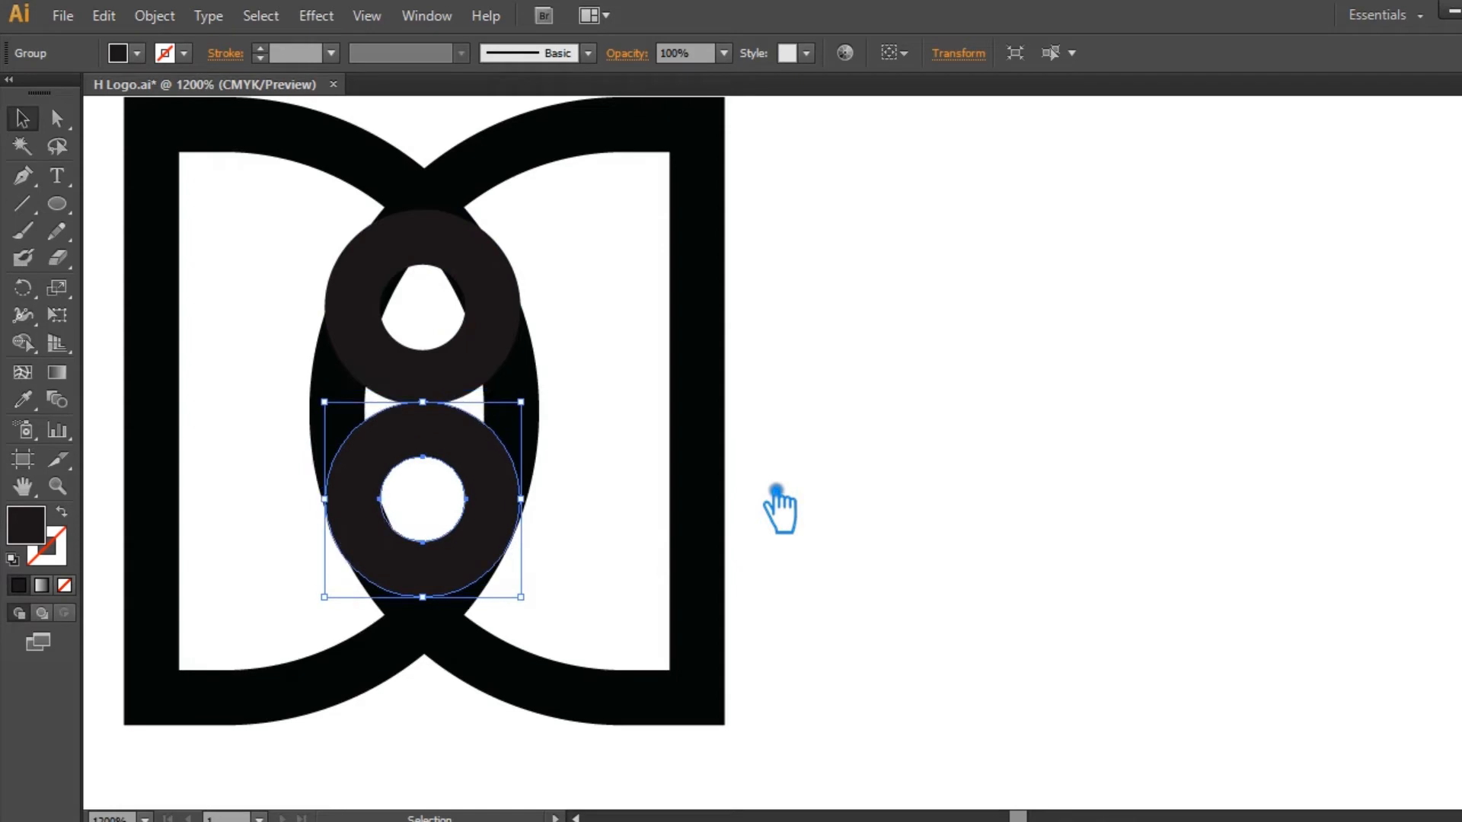
pyautogui.press('Down')
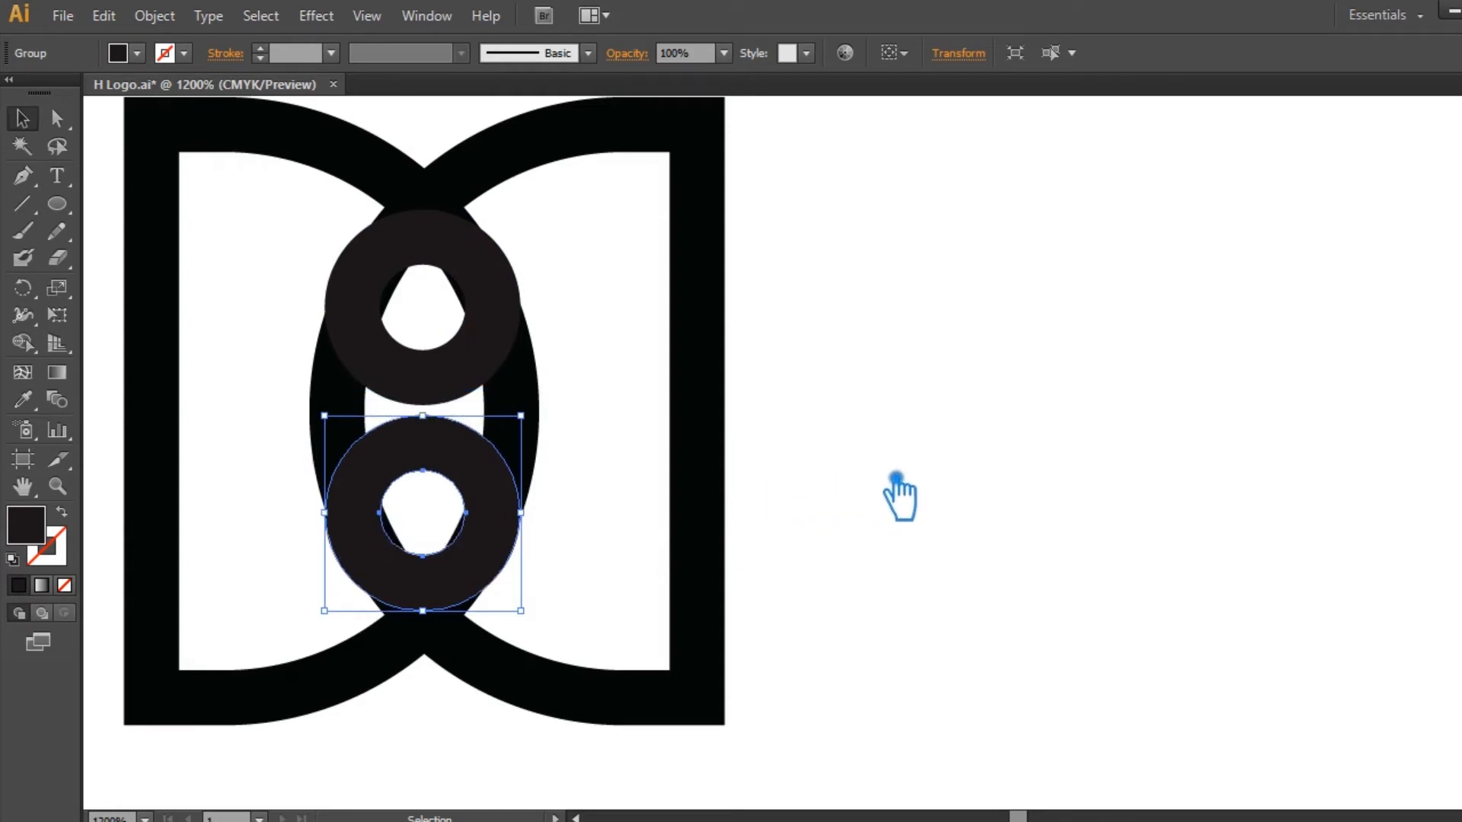
pyautogui.click(896, 478)
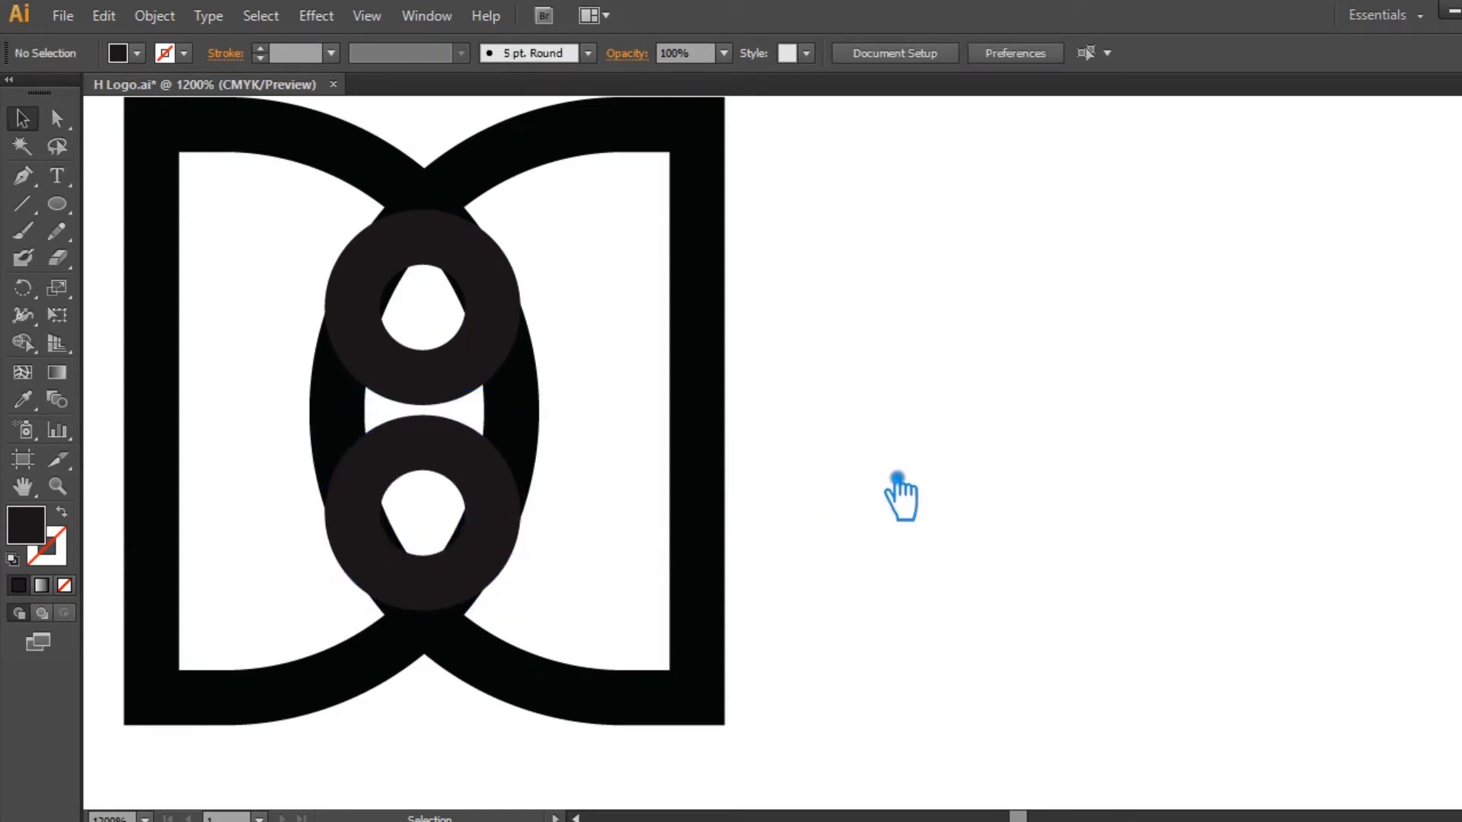
# Ungroup both rings, align their centres horizontally and group the two rings together
pyautogui.click(466, 392)
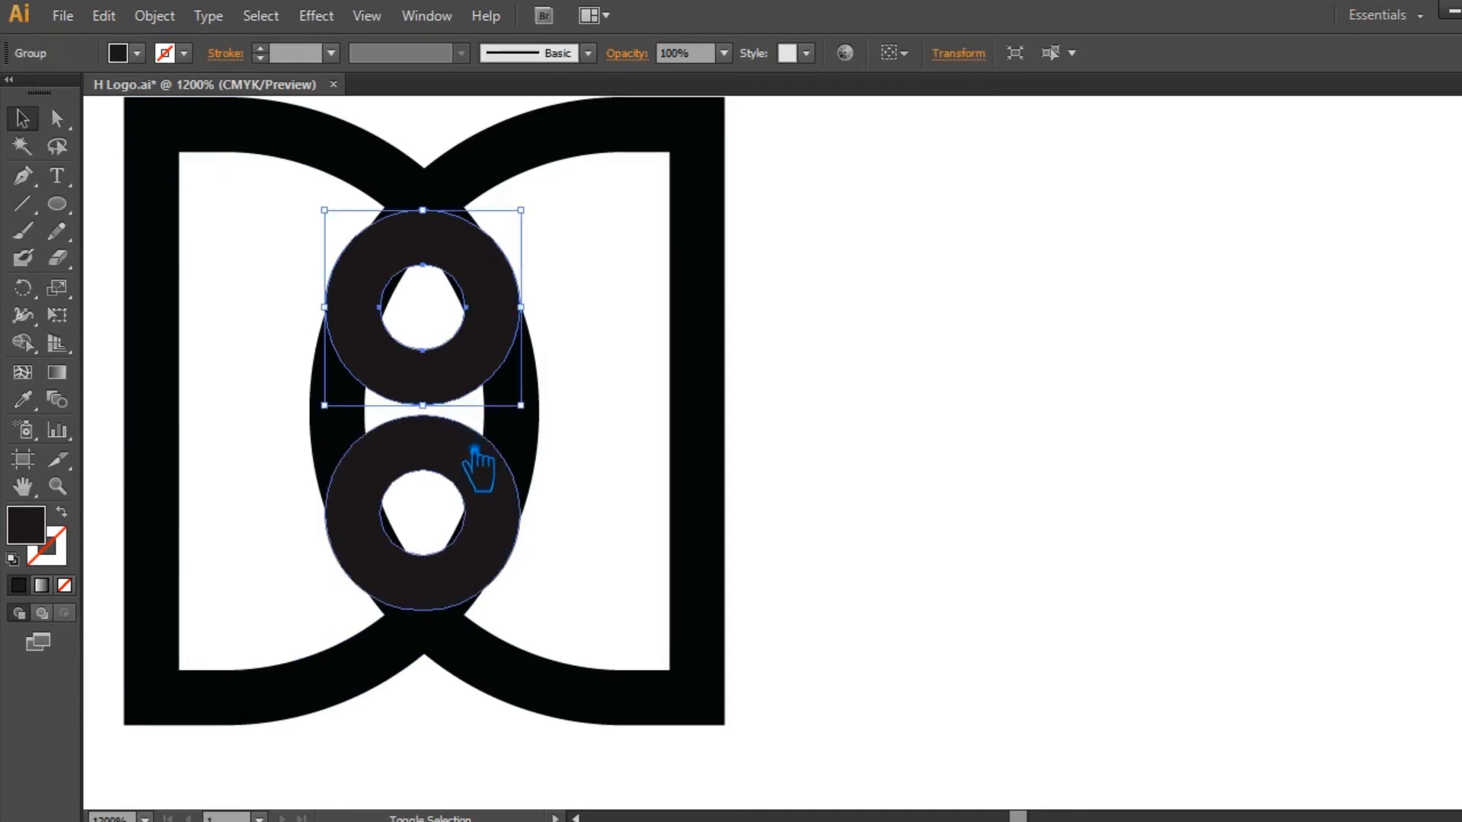
pyautogui.keyDown('shift'); pyautogui.click(499, 457); pyautogui.keyUp('shift')
pyautogui.click(877, 487)
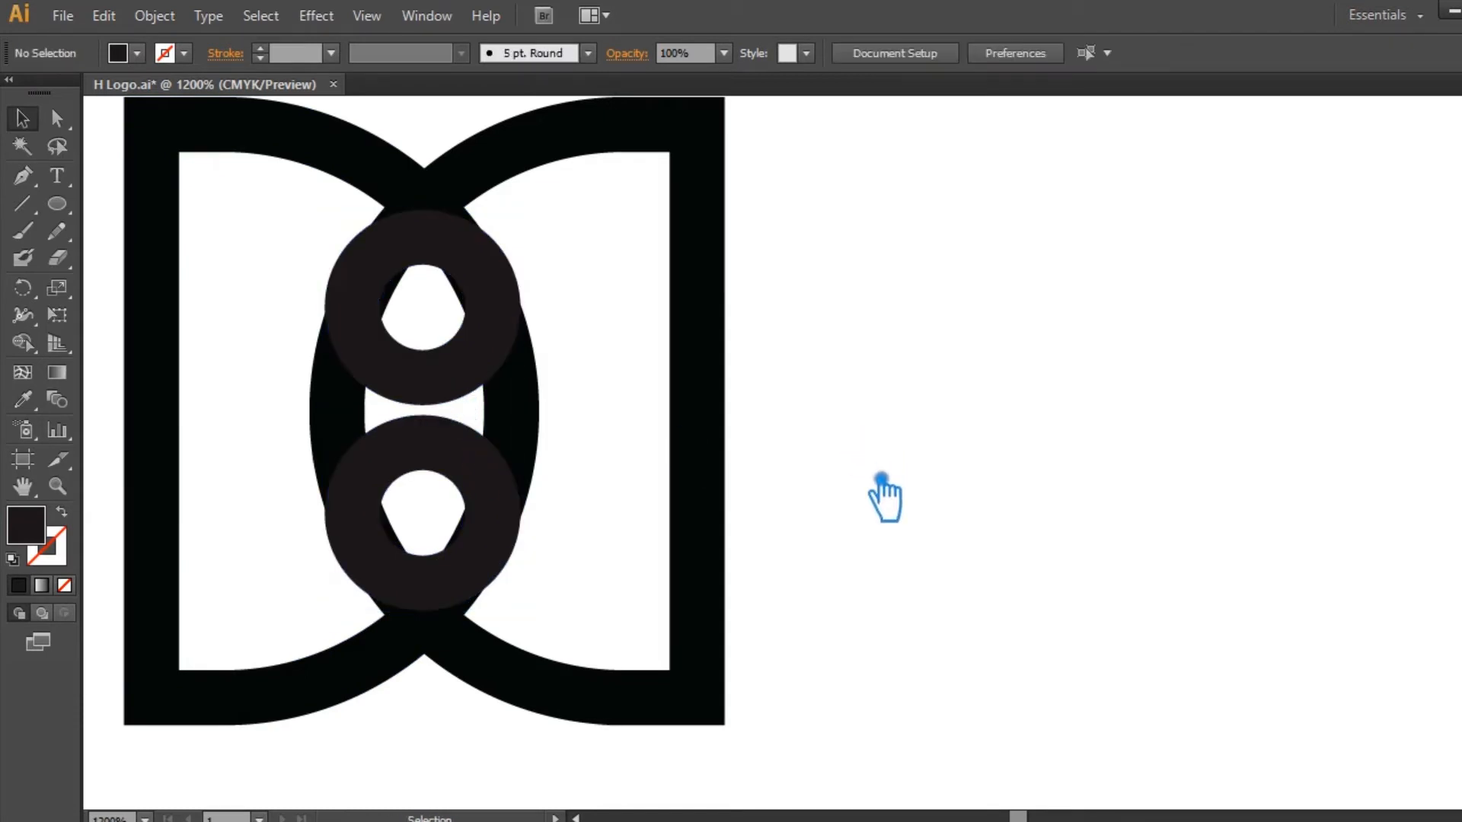
pyautogui.click(466, 398)
pyautogui.rightClick(442, 375)
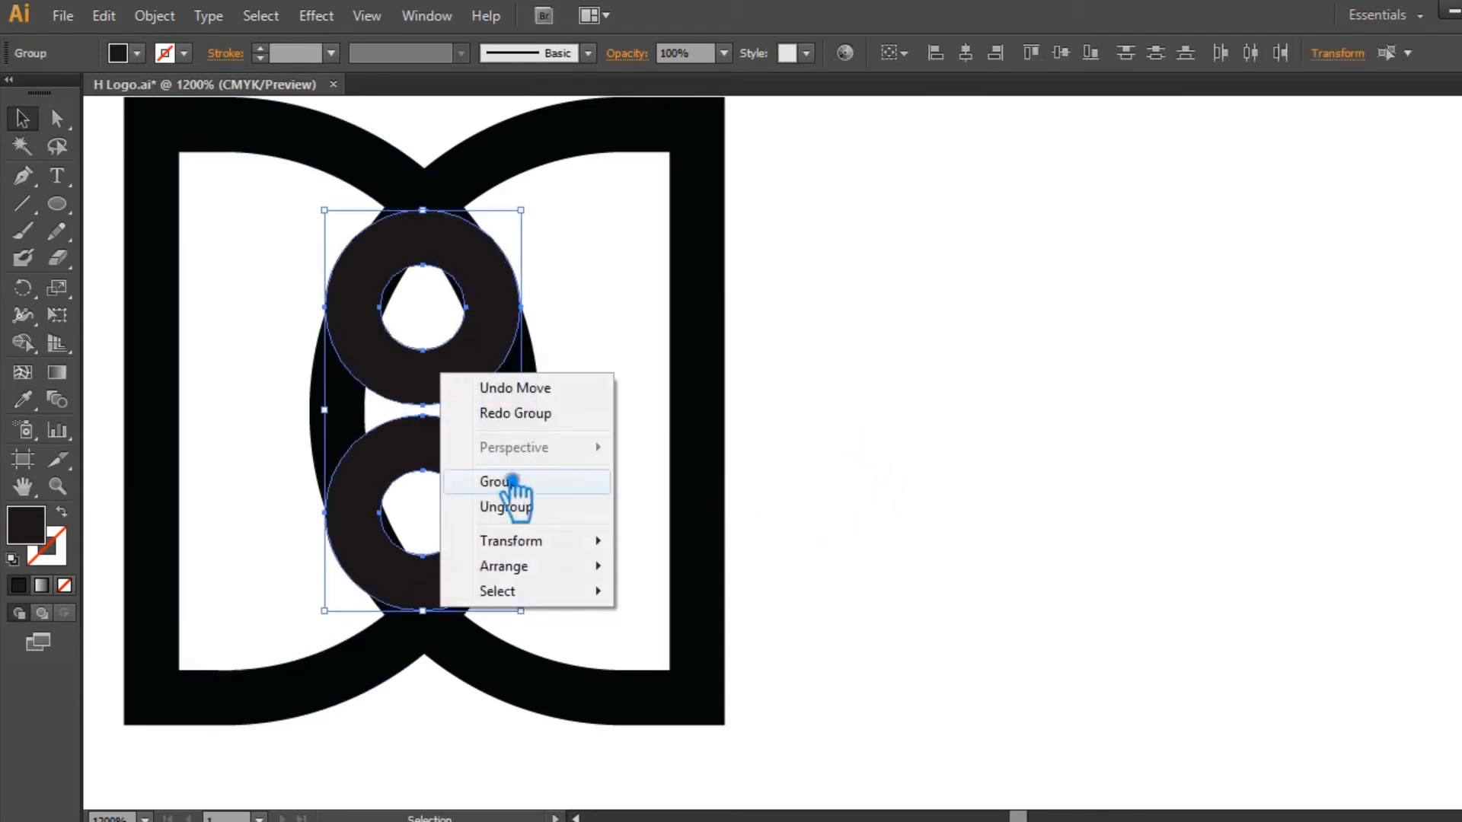
pyautogui.click(521, 507)
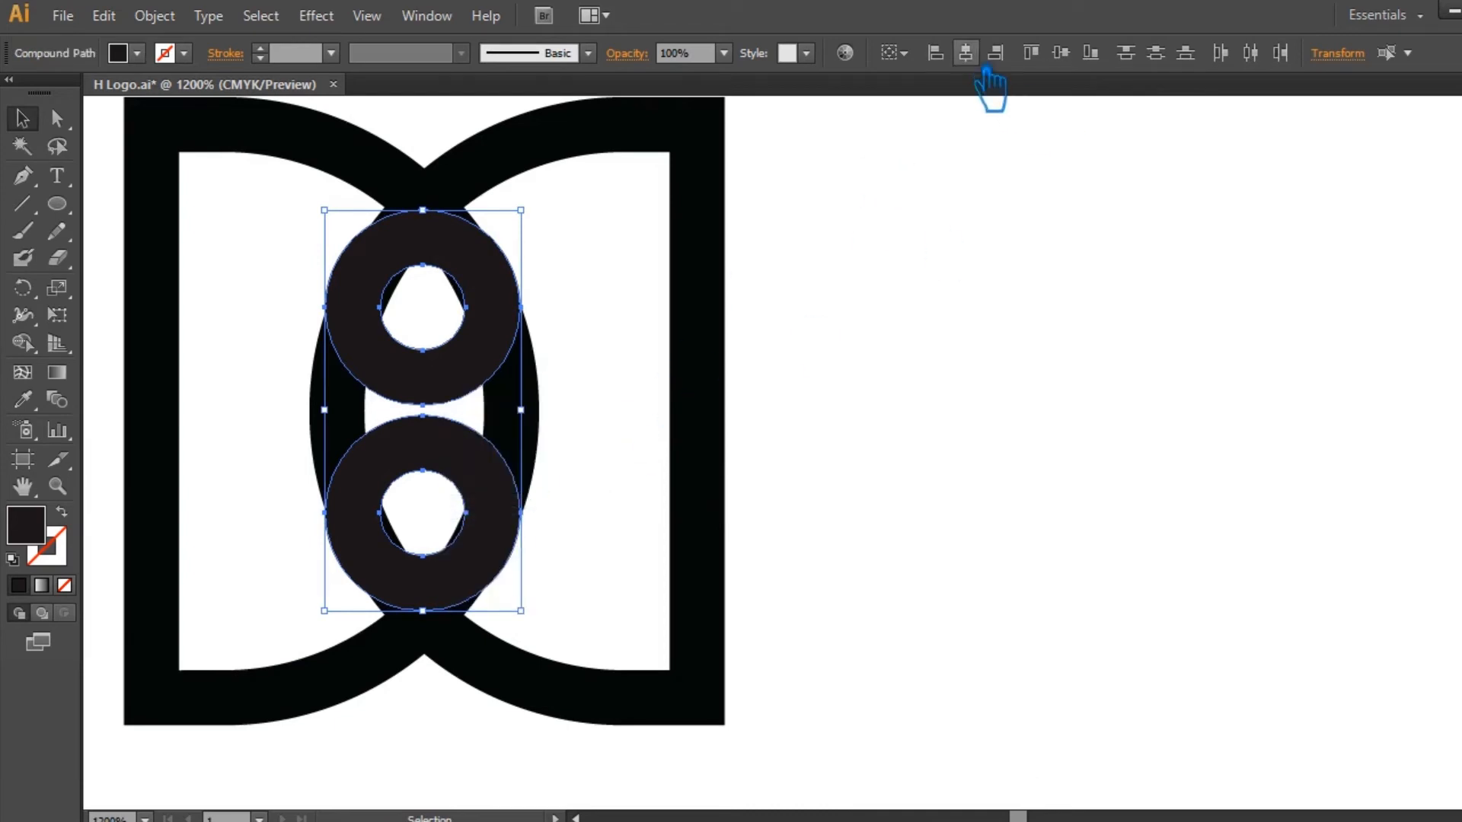
pyautogui.click(973, 60)
pyautogui.hotkey('ctrl', 'g')
# Centre-align the ring pair with the half-round outlines and split all overlapping shapes with Pathfinder Divide
pyautogui.moveTo(897, 596); pyautogui.dragTo(255, 250)
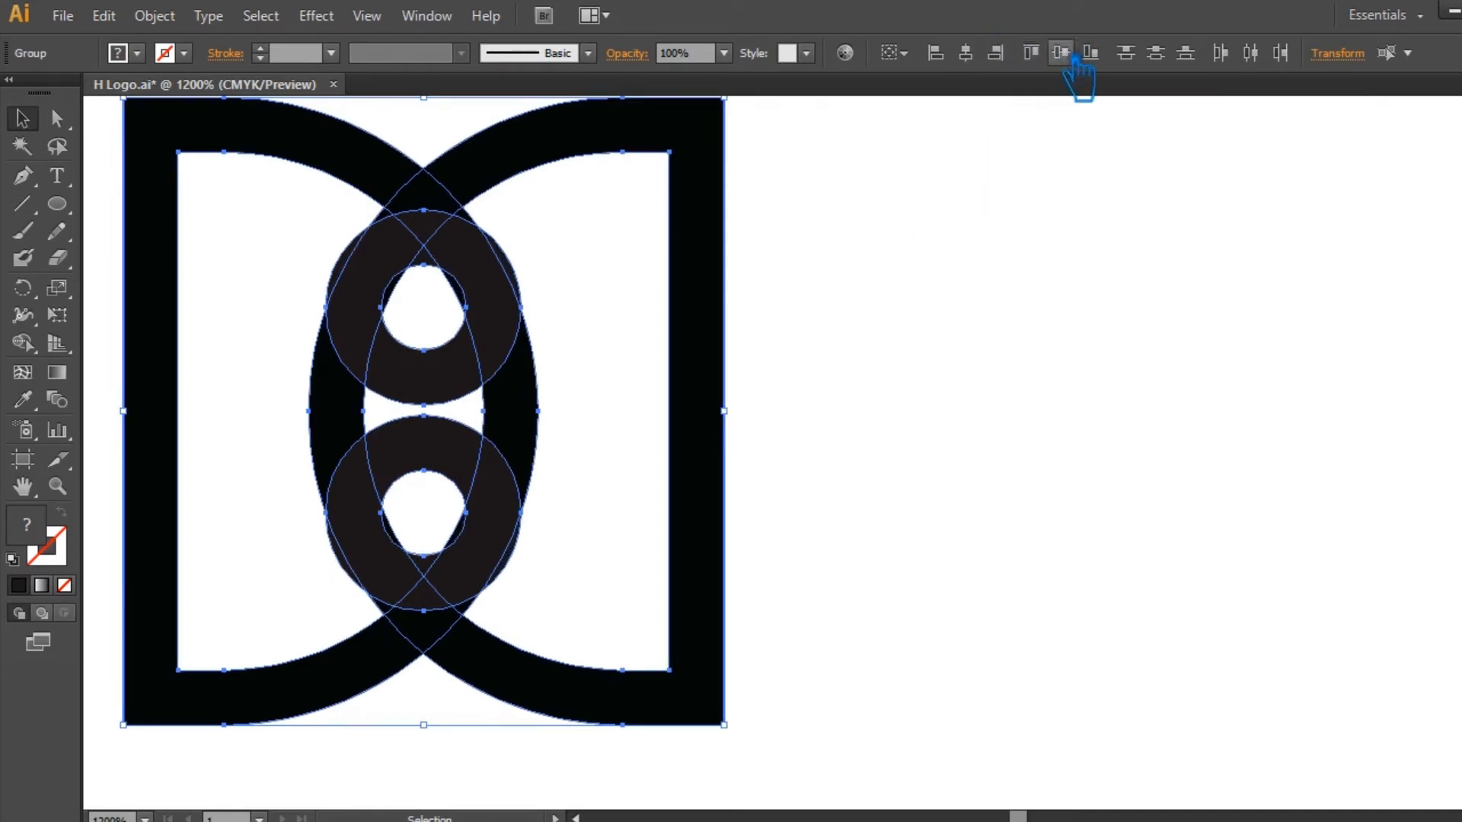
pyautogui.moveTo(979, 385); pyautogui.dragTo(1070, 434)
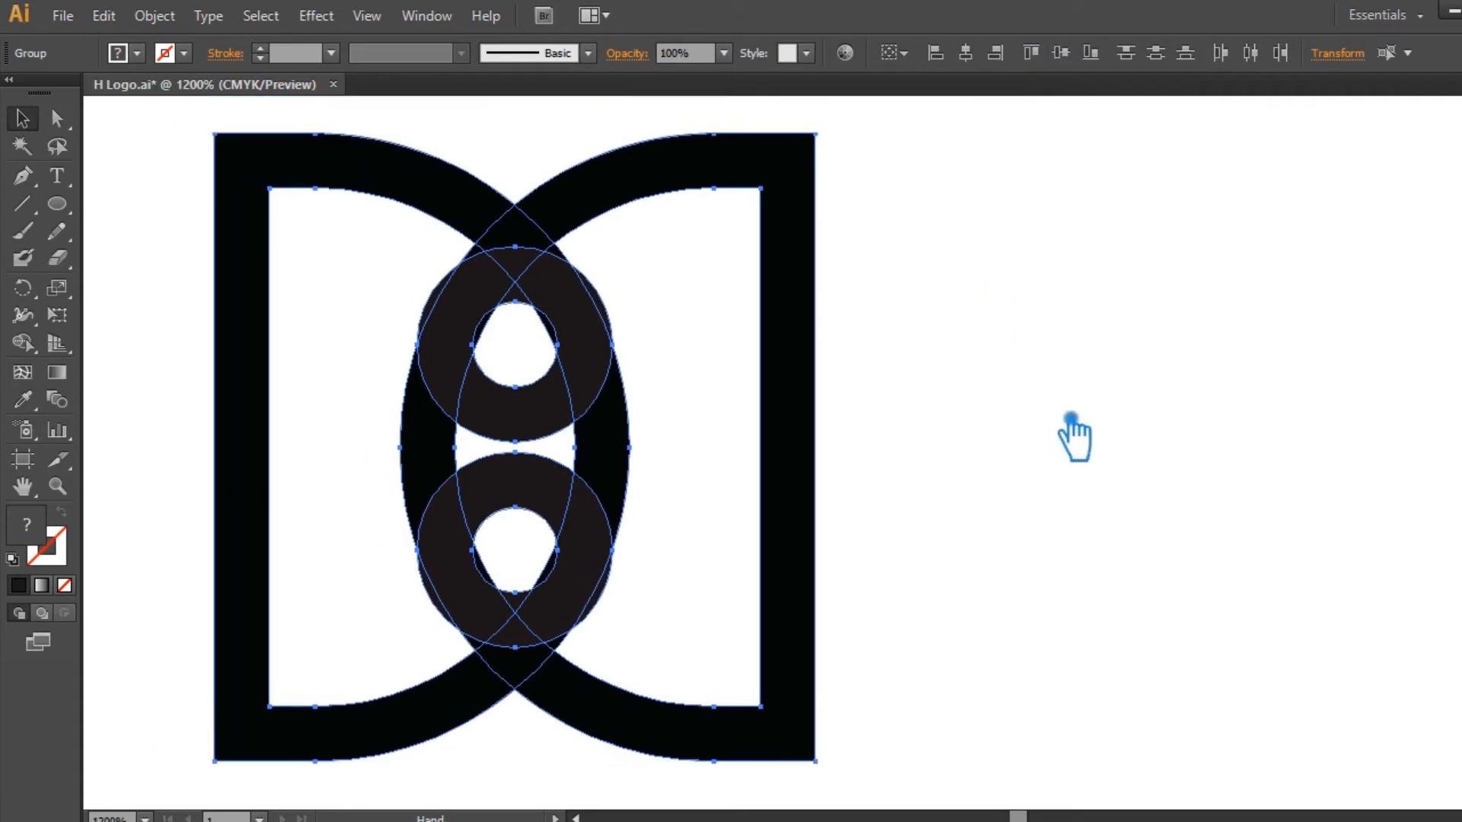
pyautogui.rightClick(618, 350)
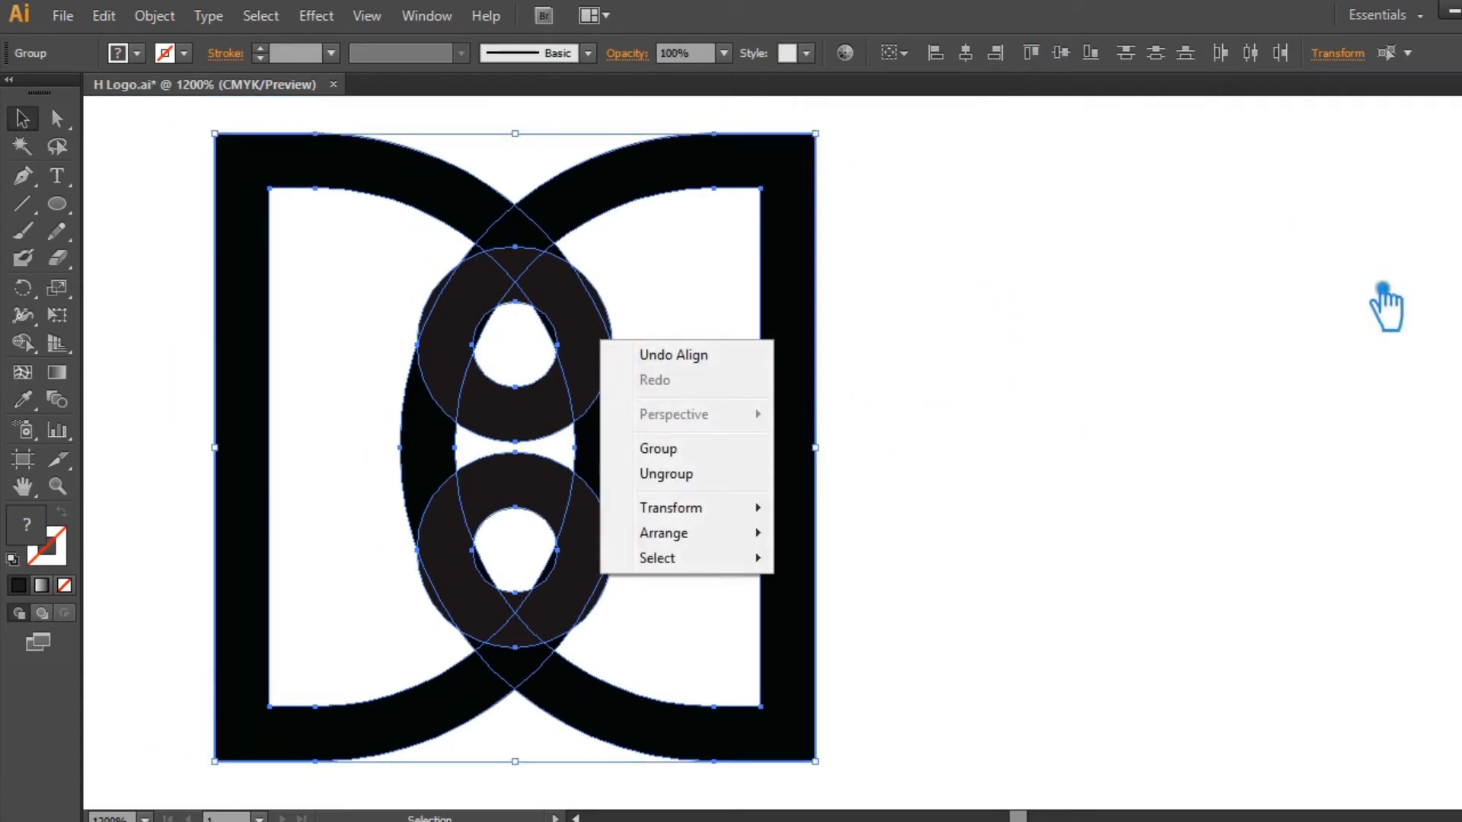
pyautogui.click(1278, 666)
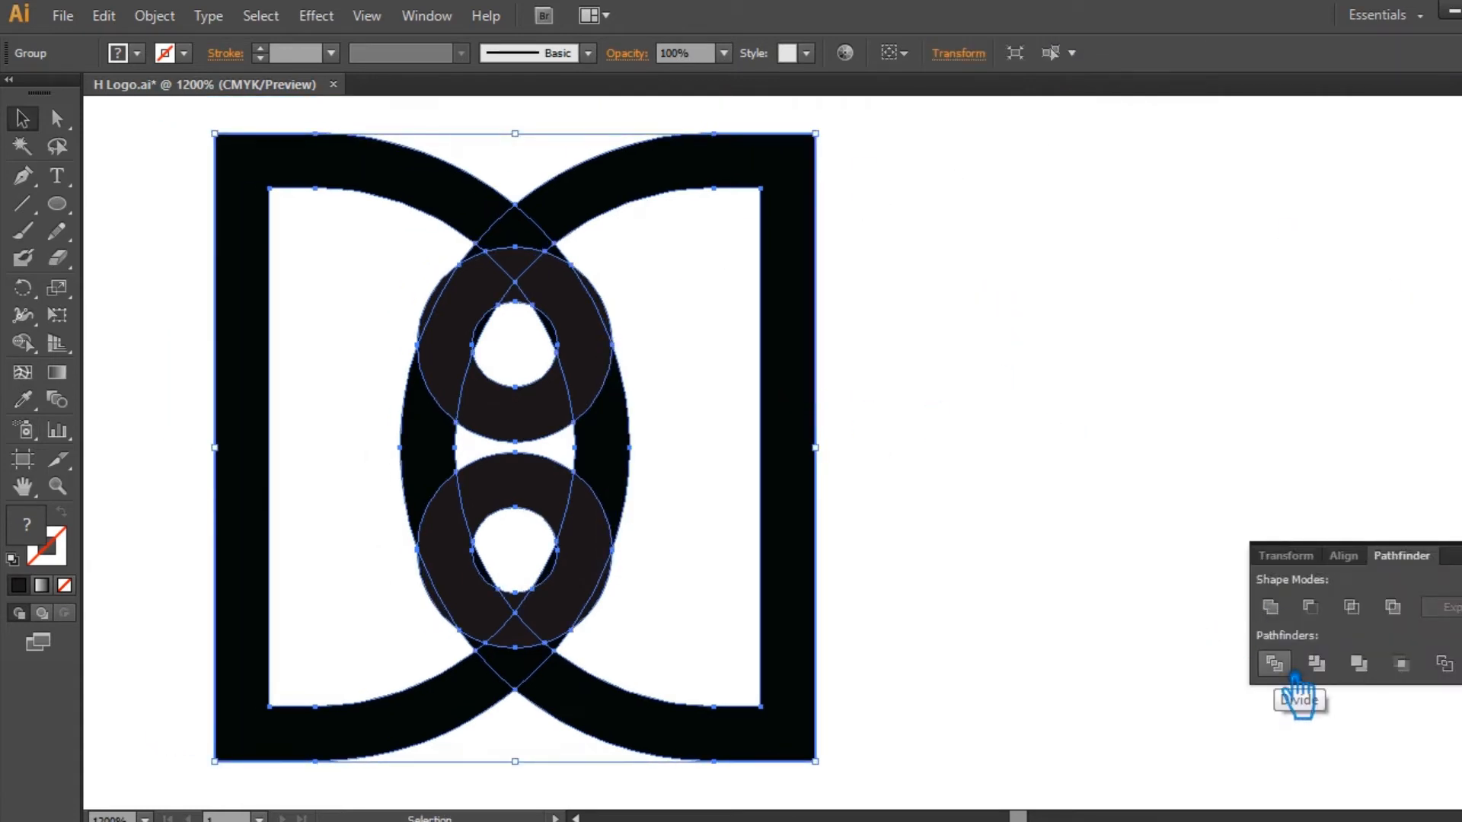
# Delete the leftover outline fragments inside both ring holes and the two curved pieces beside the rings
pyautogui.click(506, 349)
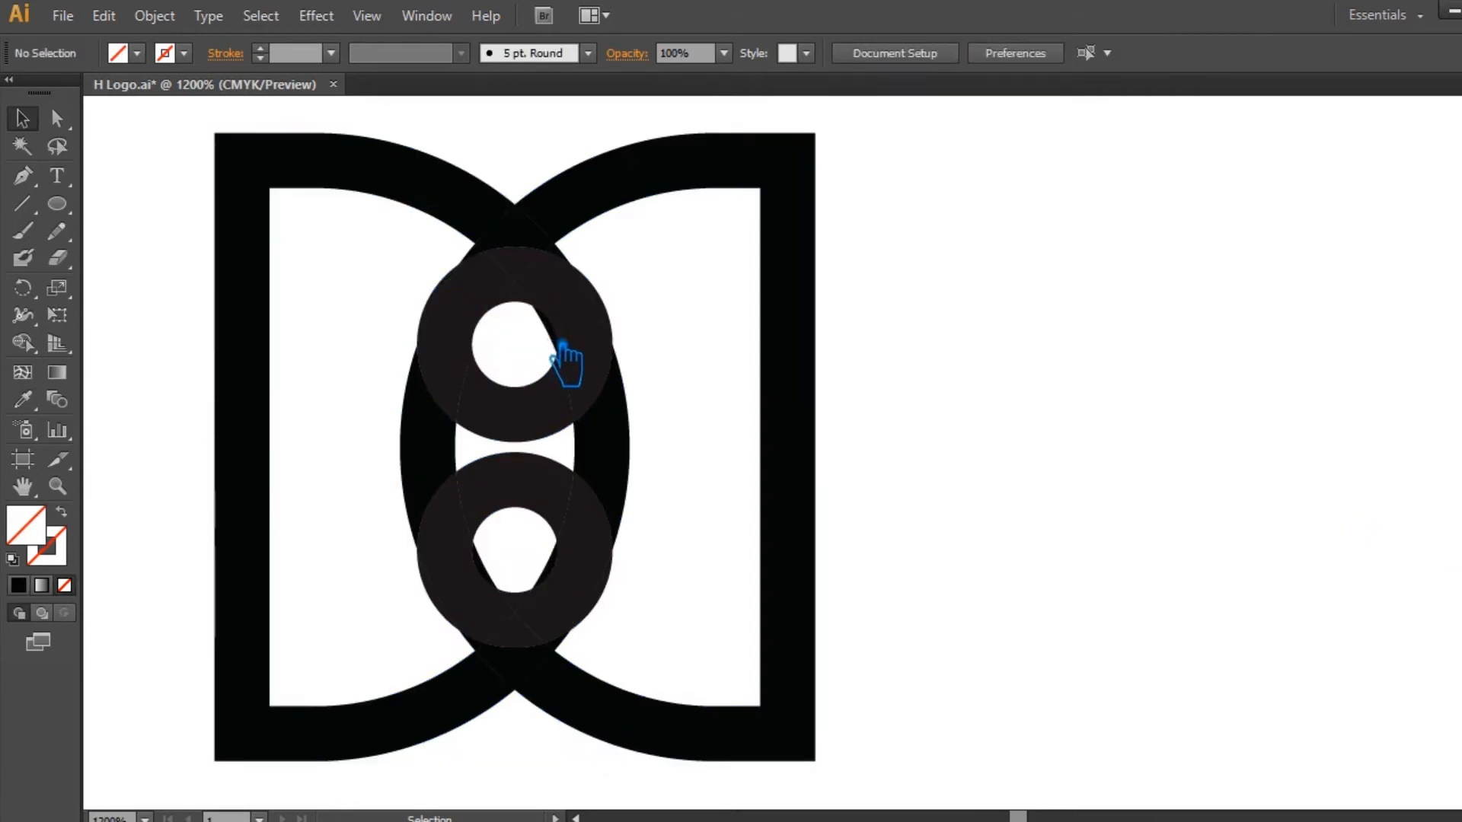
pyautogui.click(609, 460)
pyautogui.press('Delete')
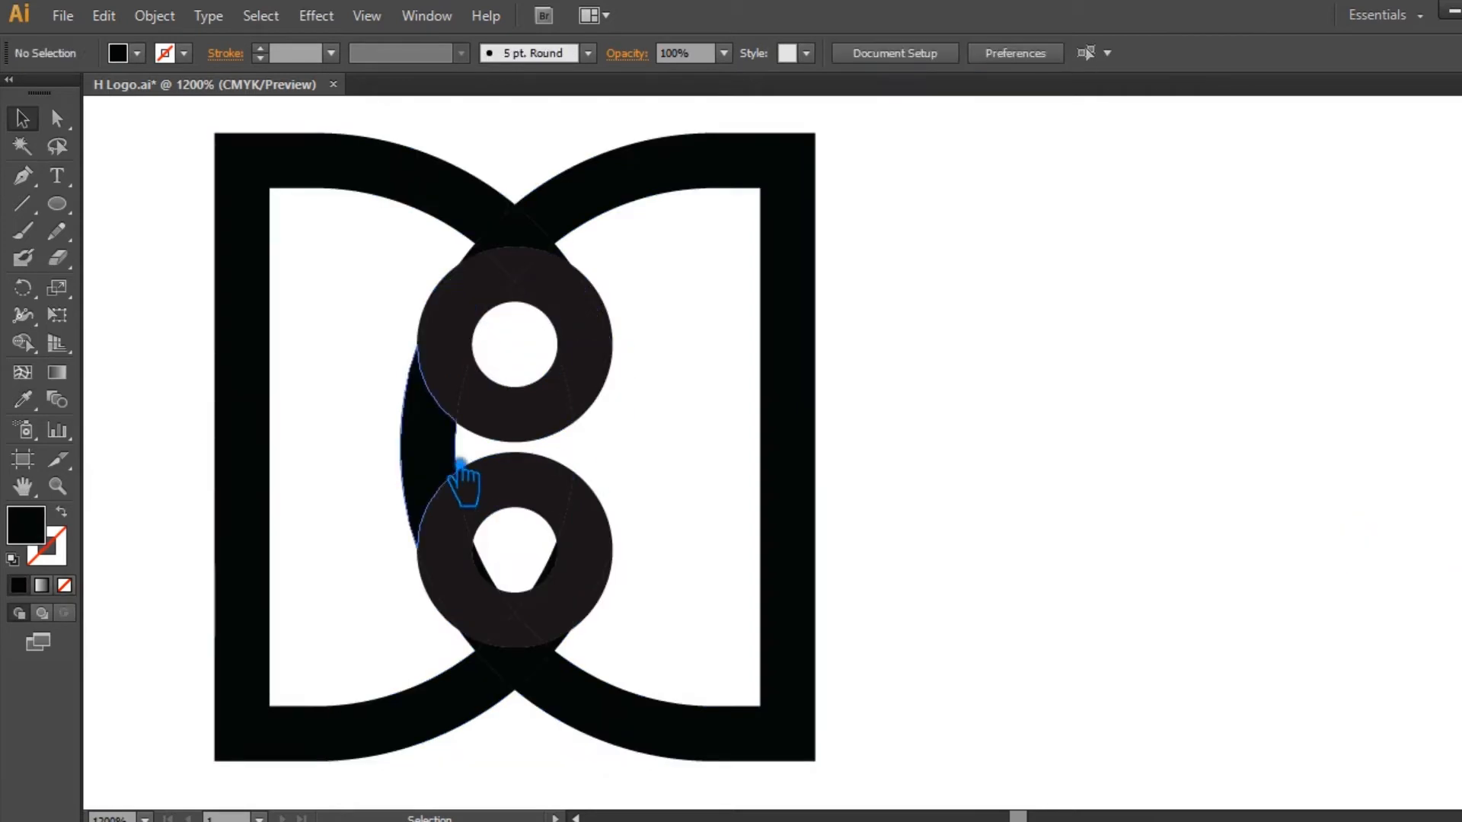
pyautogui.click(463, 485)
pyautogui.press('Delete')
pyautogui.click(490, 575)
pyautogui.press('Delete')
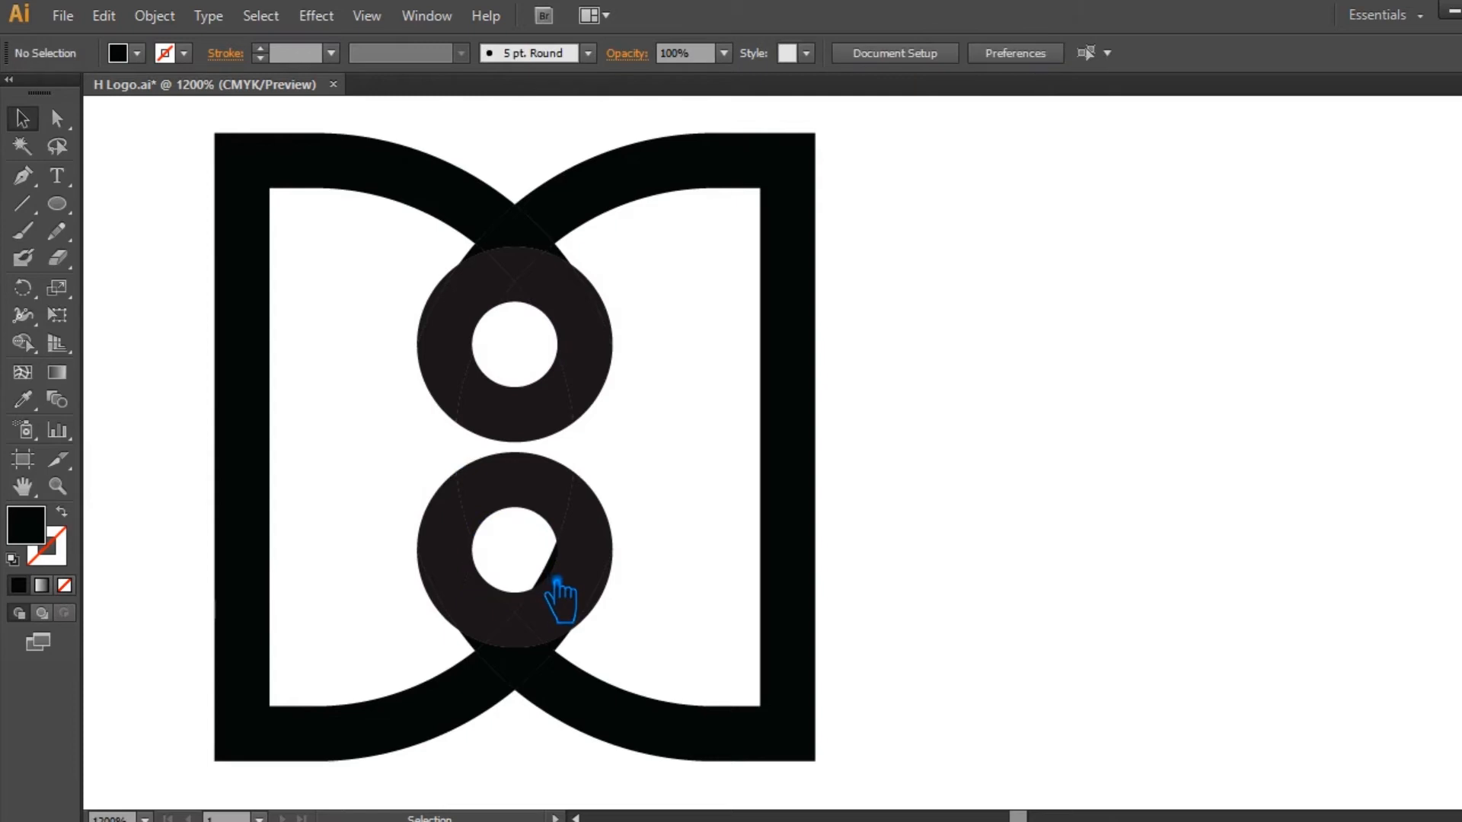
pyautogui.click(522, 587)
pyautogui.press('Delete')
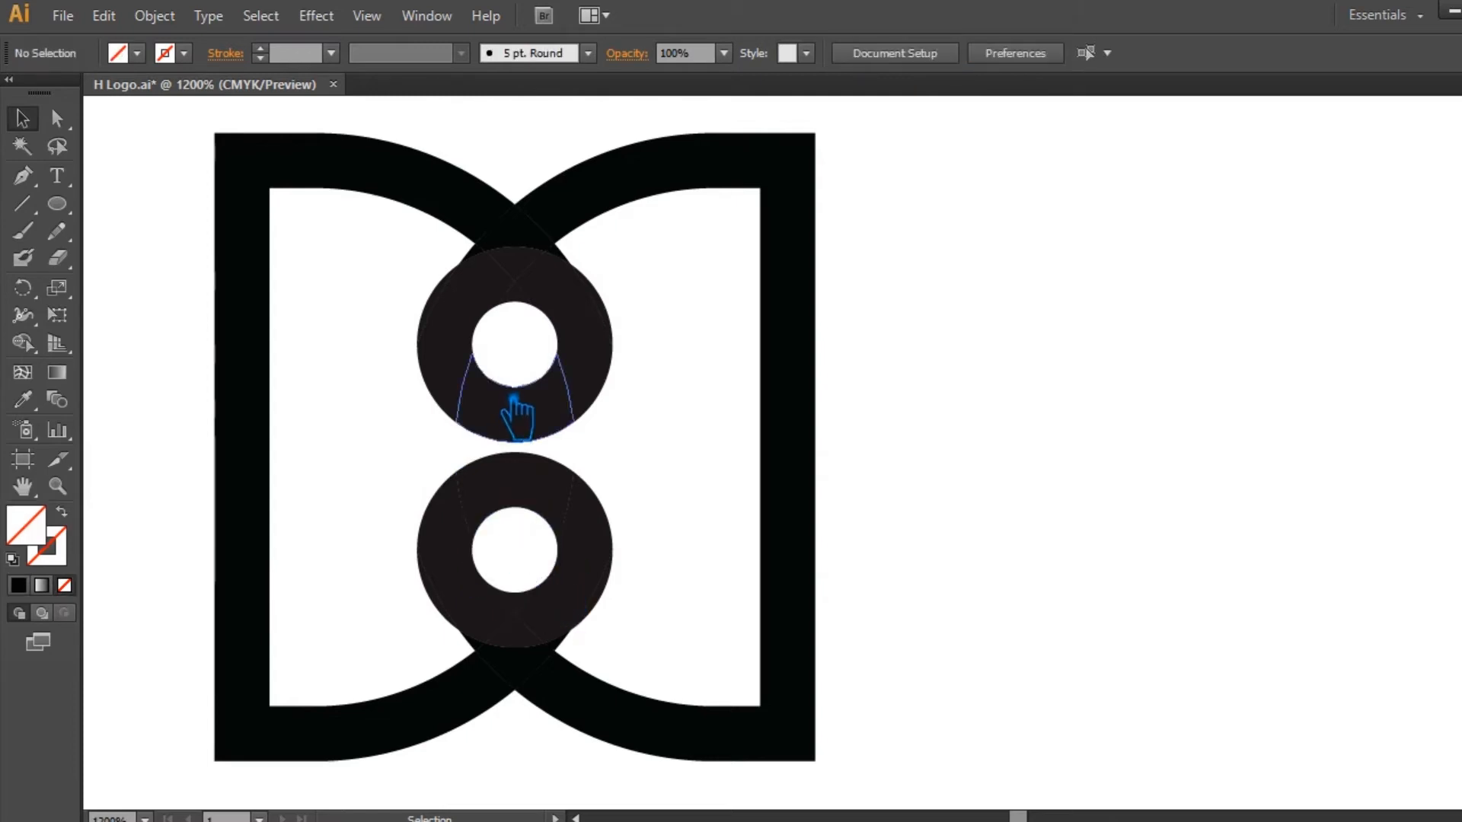
# Delete the unfilled leftover paths in the gap between and beside the two rings
pyautogui.moveTo(987, 677); pyautogui.dragTo(287, 271)
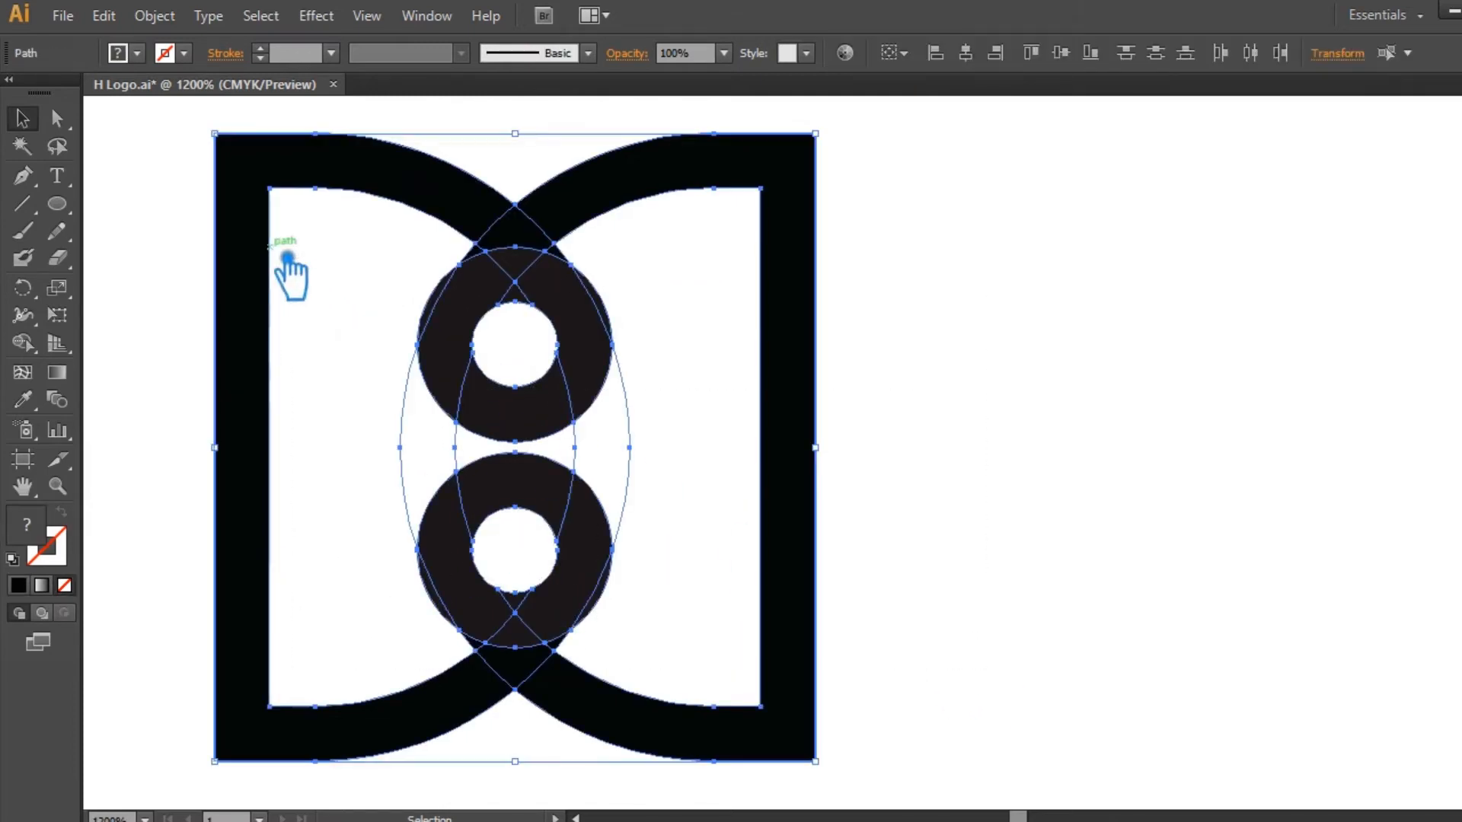
pyautogui.click(989, 447)
pyautogui.moveTo(584, 460); pyautogui.dragTo(692, 469)
pyautogui.press('Delete')
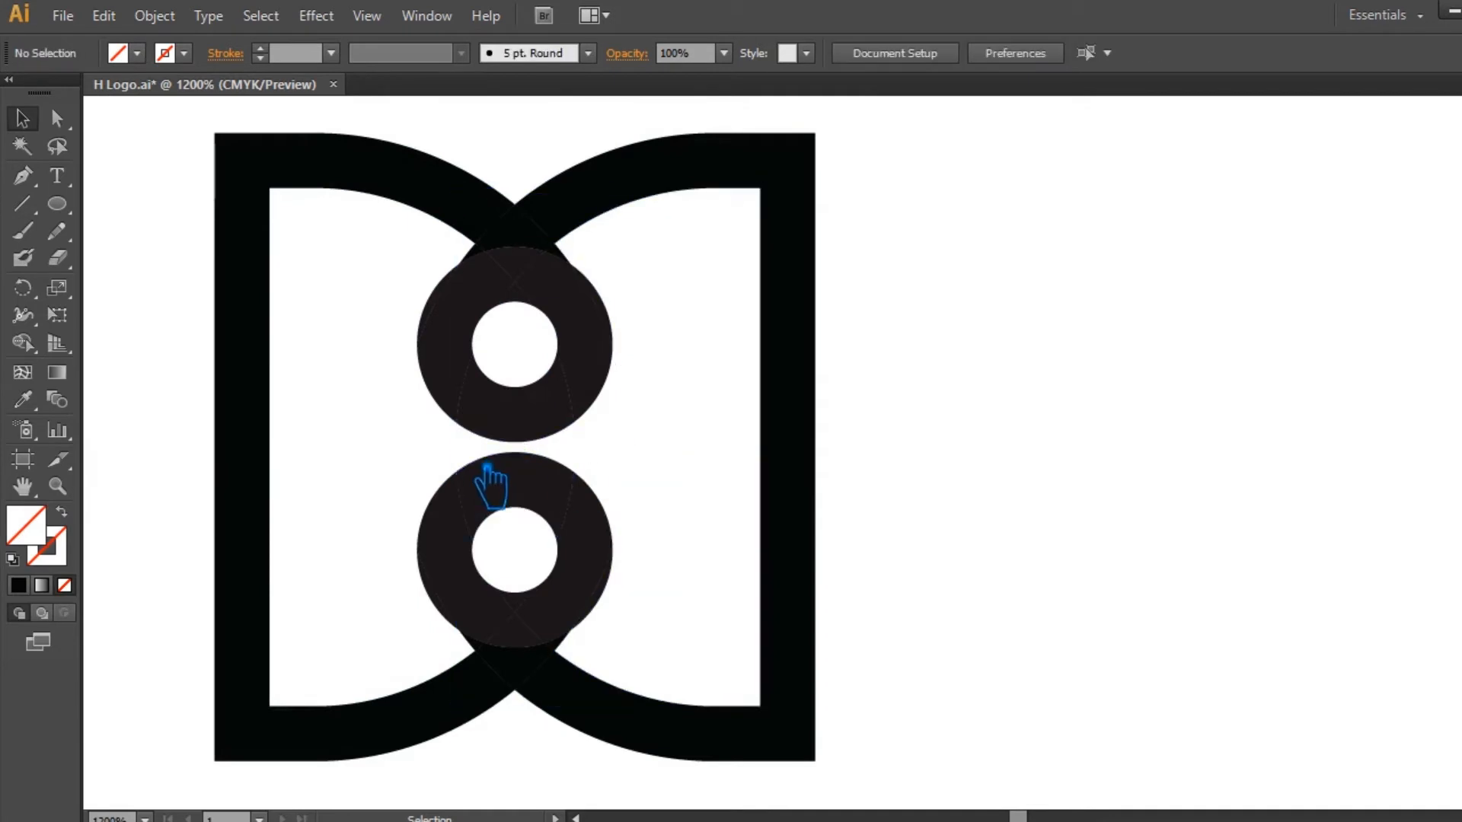
pyautogui.moveTo(483, 454); pyautogui.dragTo(340, 474)
pyautogui.press('Delete')
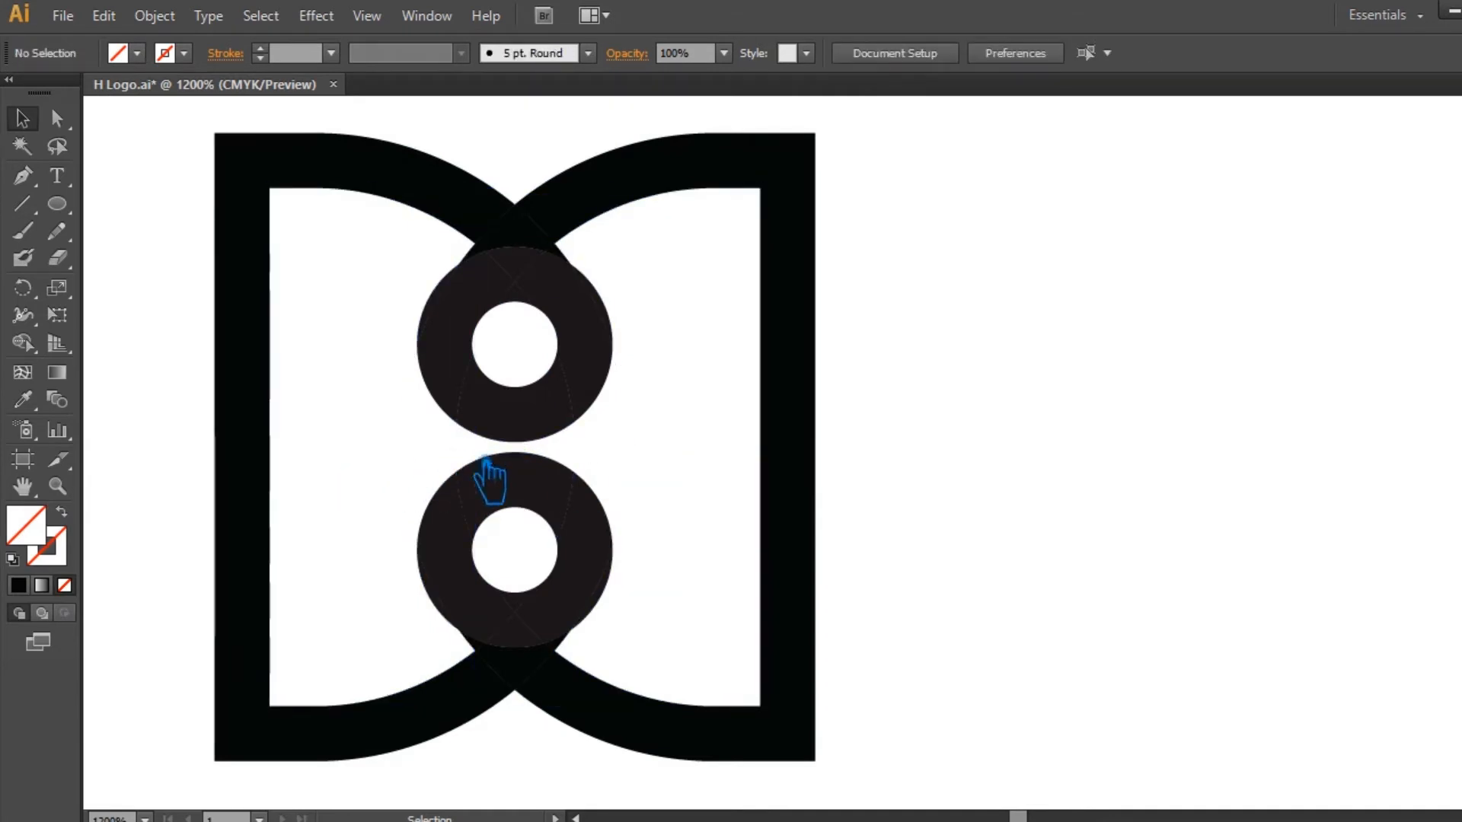
# Try to combine all the logo pieces with Pathfinder Unite
pyautogui.moveTo(765, 610); pyautogui.dragTo(207, 286)
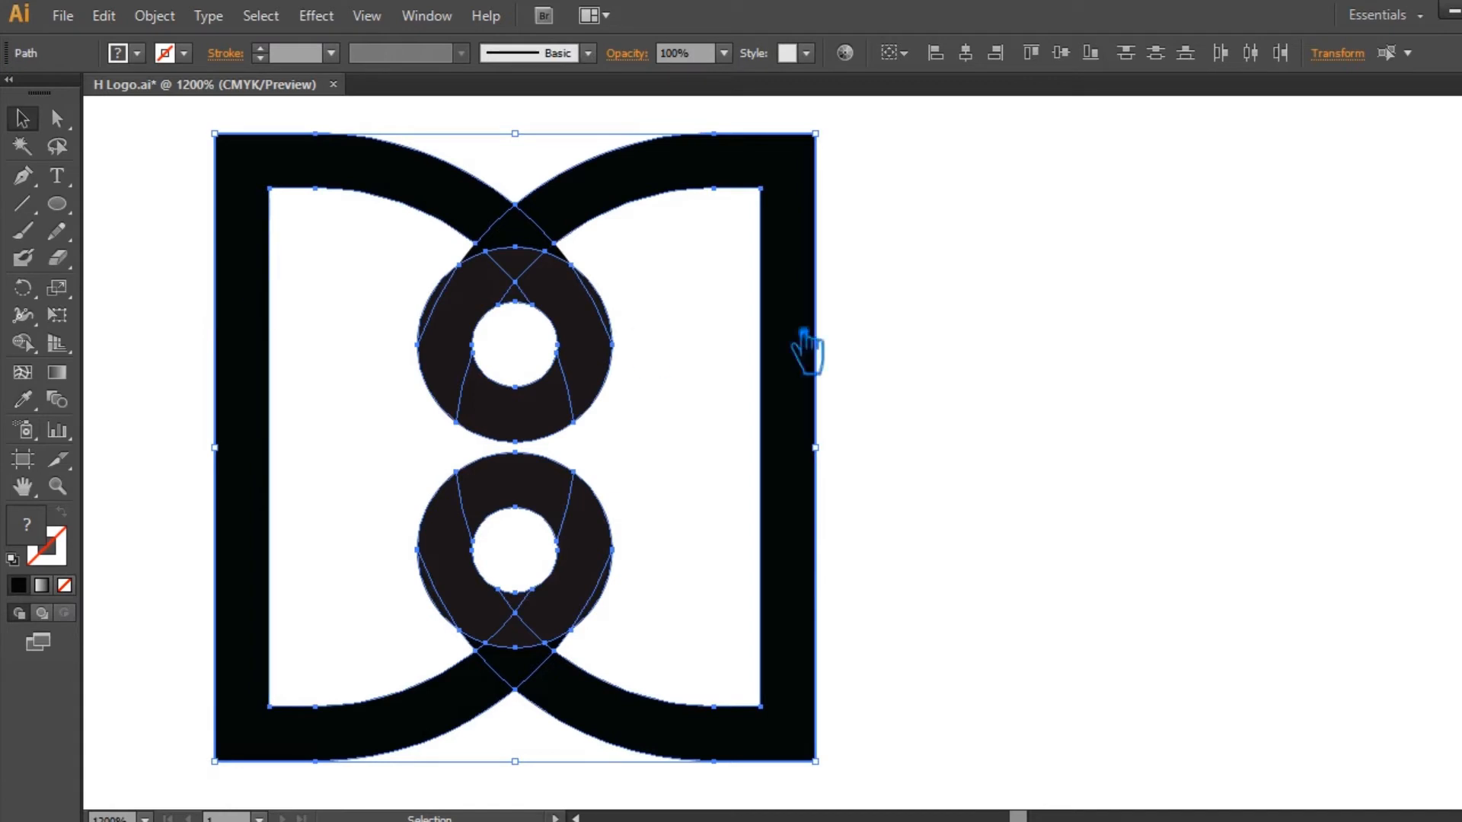
pyautogui.hotkey('ctrl', 'shift', 'F9')
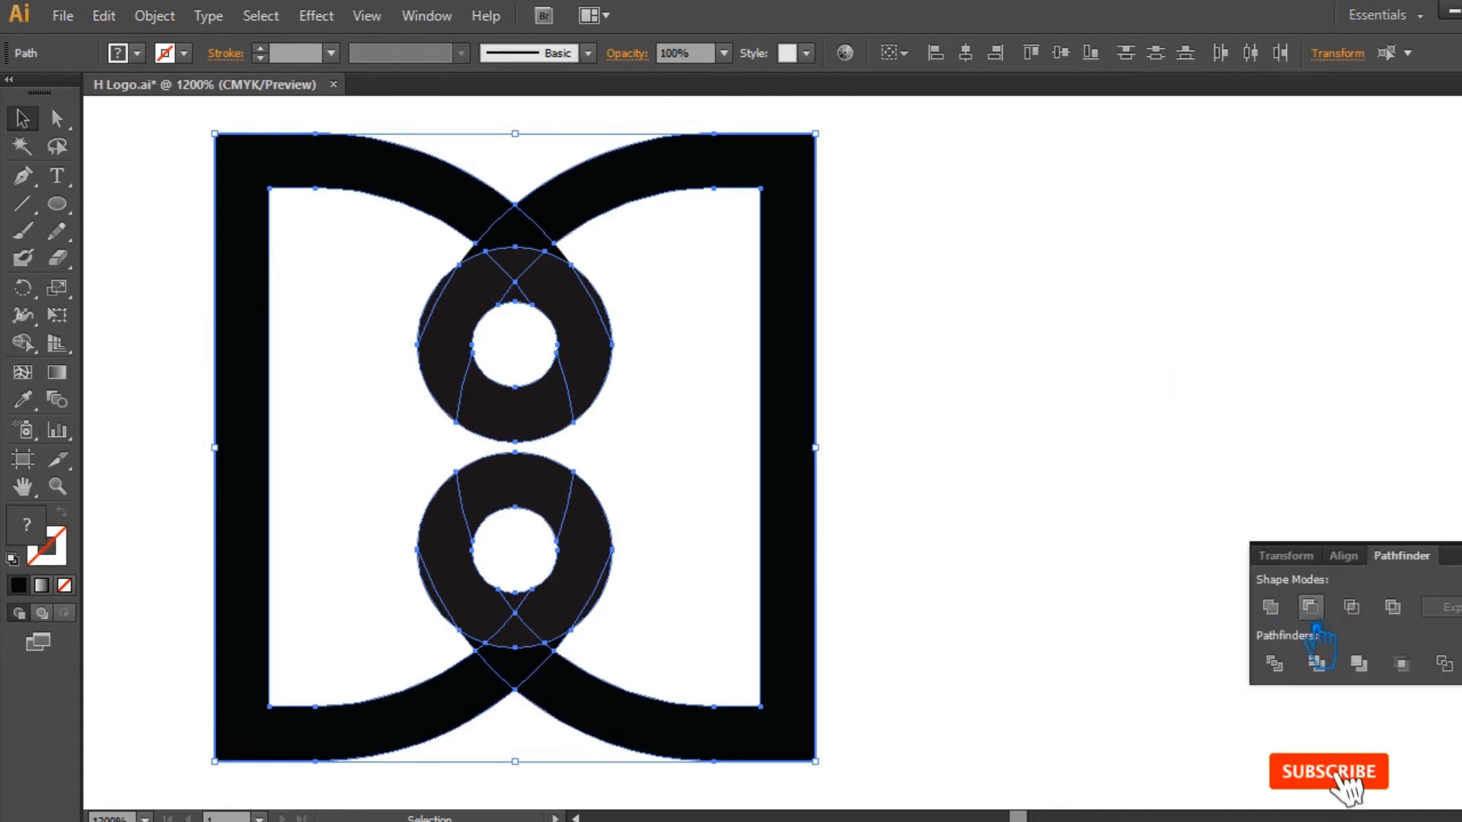
pyautogui.click(1271, 608)
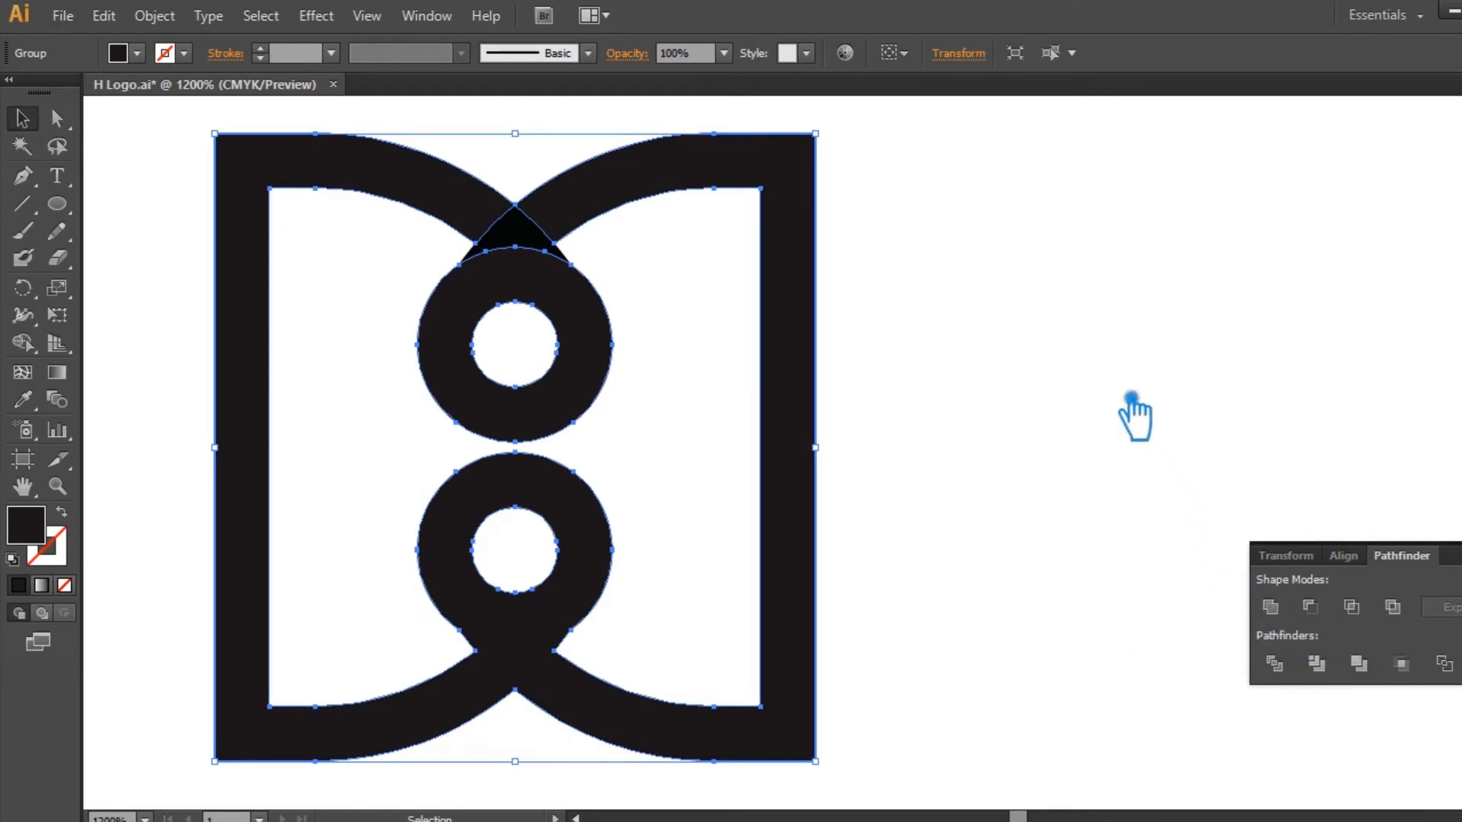
pyautogui.hotkey('ctrl', 'z')
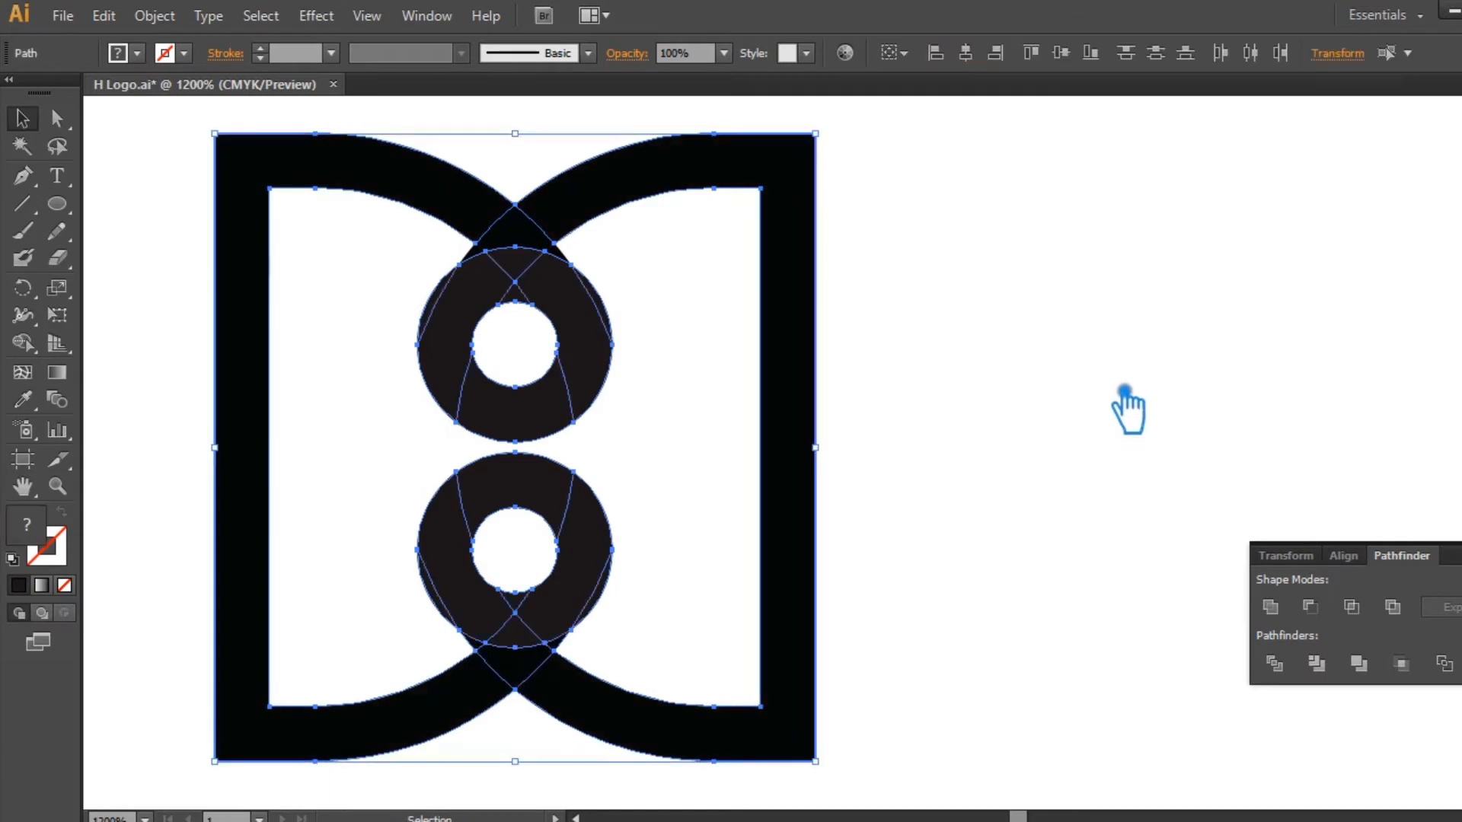
# Unite the divided pieces of the lower ring into one shape, and those of the upper ring into another
pyautogui.click(1124, 391)
pyautogui.moveTo(402, 466); pyautogui.dragTo(693, 620)
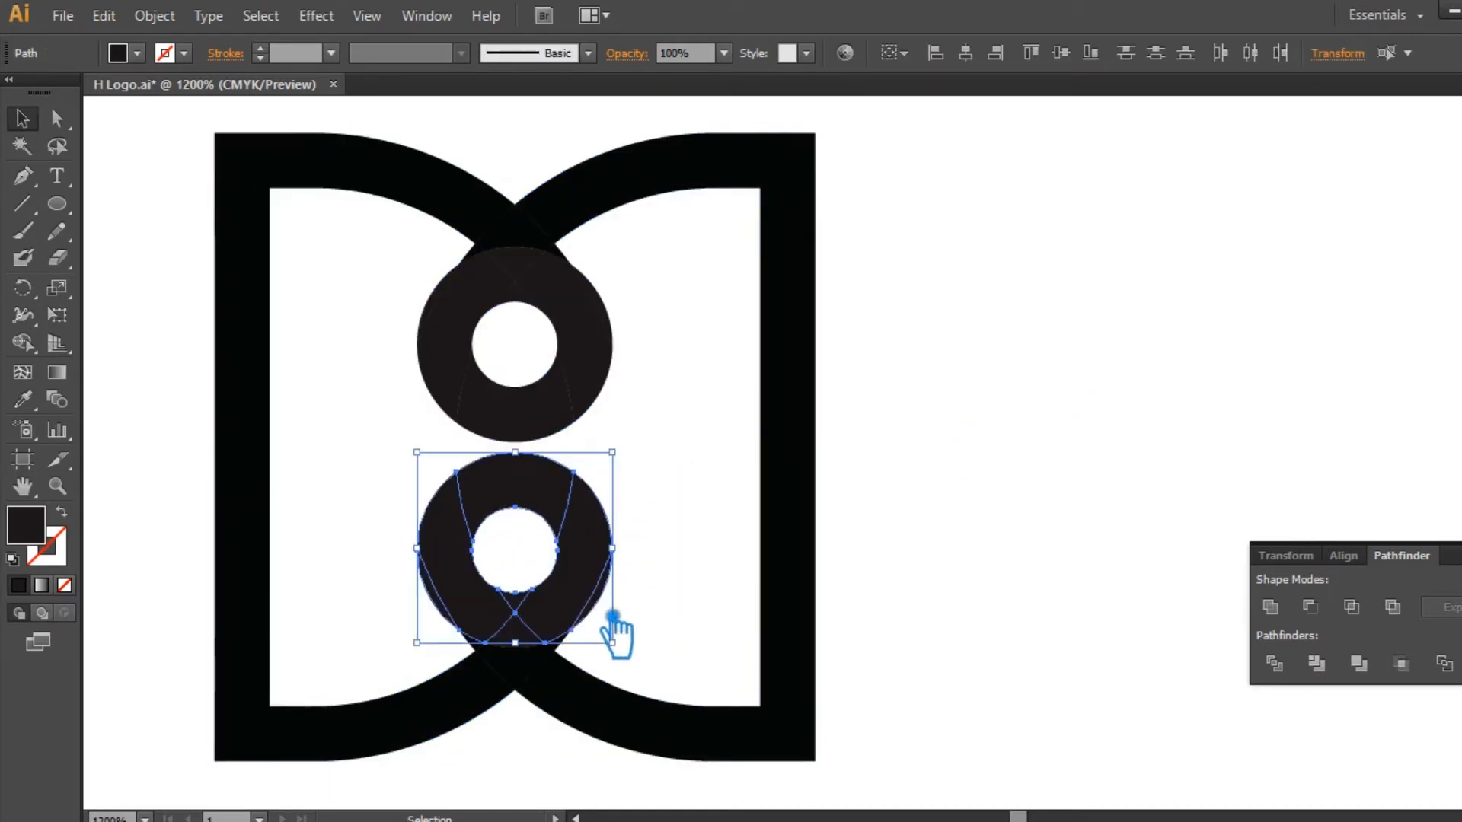
pyautogui.click(1272, 607)
pyautogui.click(1244, 525)
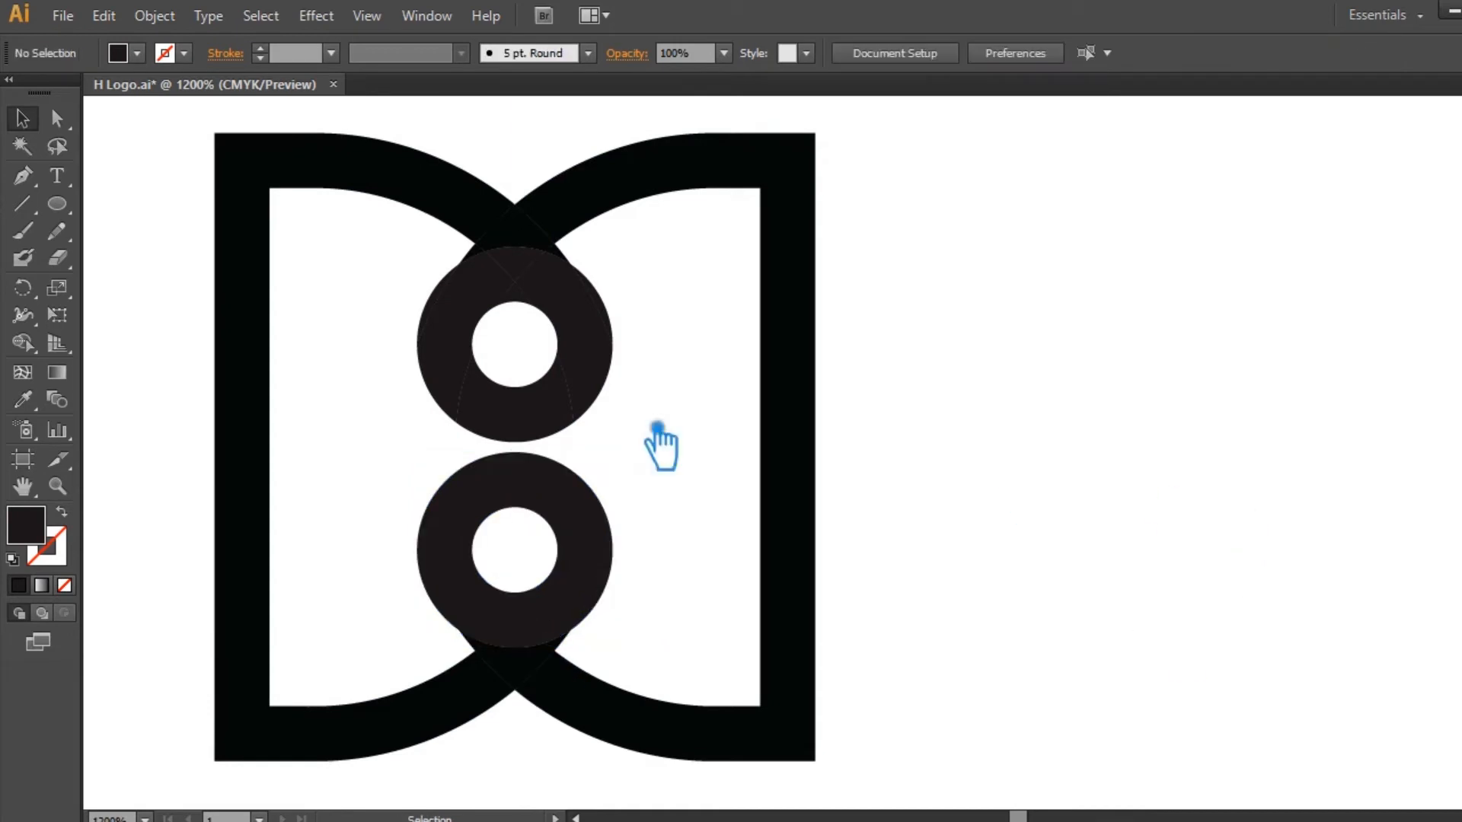
pyautogui.moveTo(581, 446); pyautogui.dragTo(448, 273)
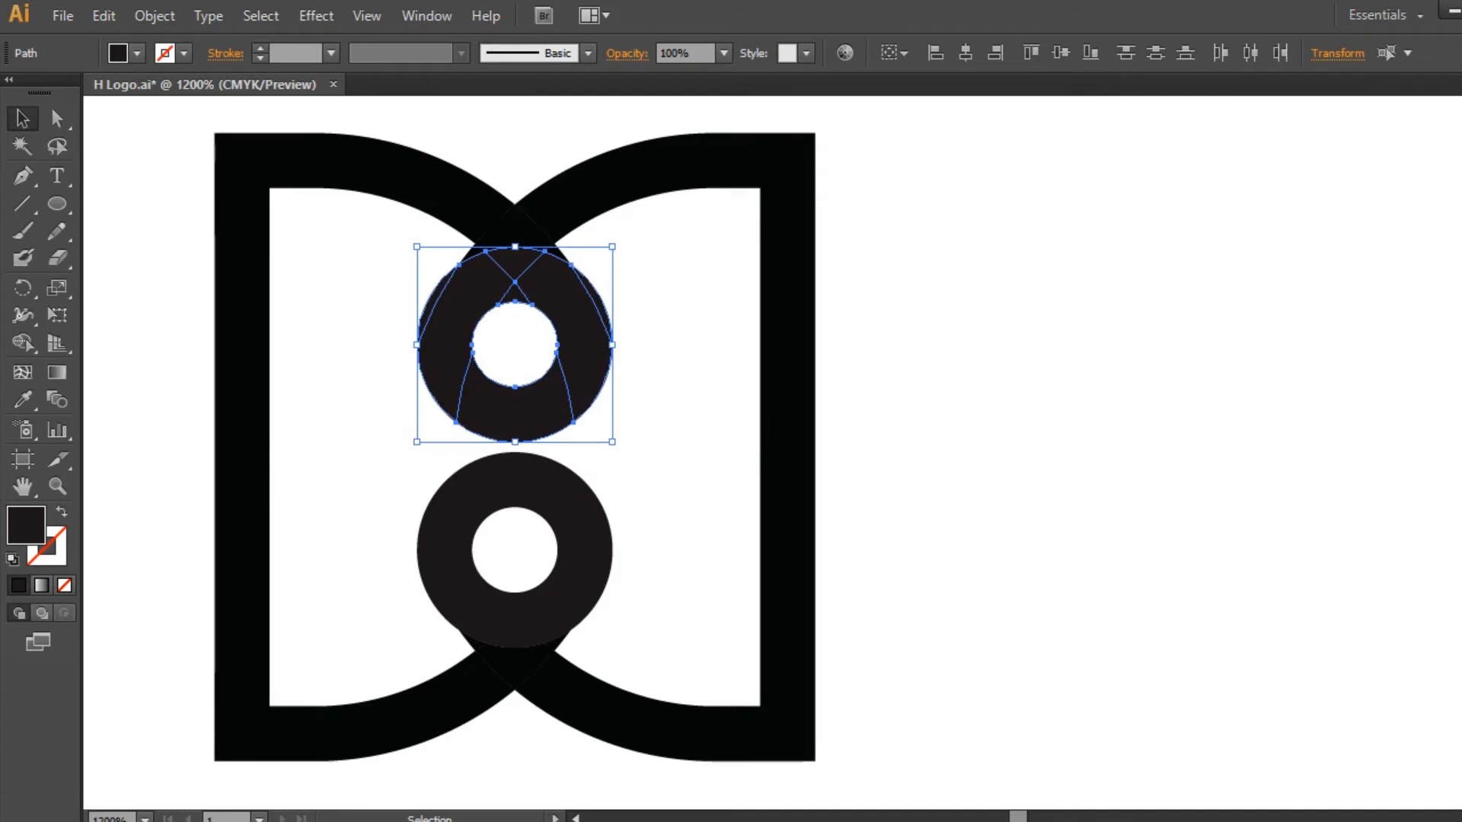
pyautogui.click(1272, 608)
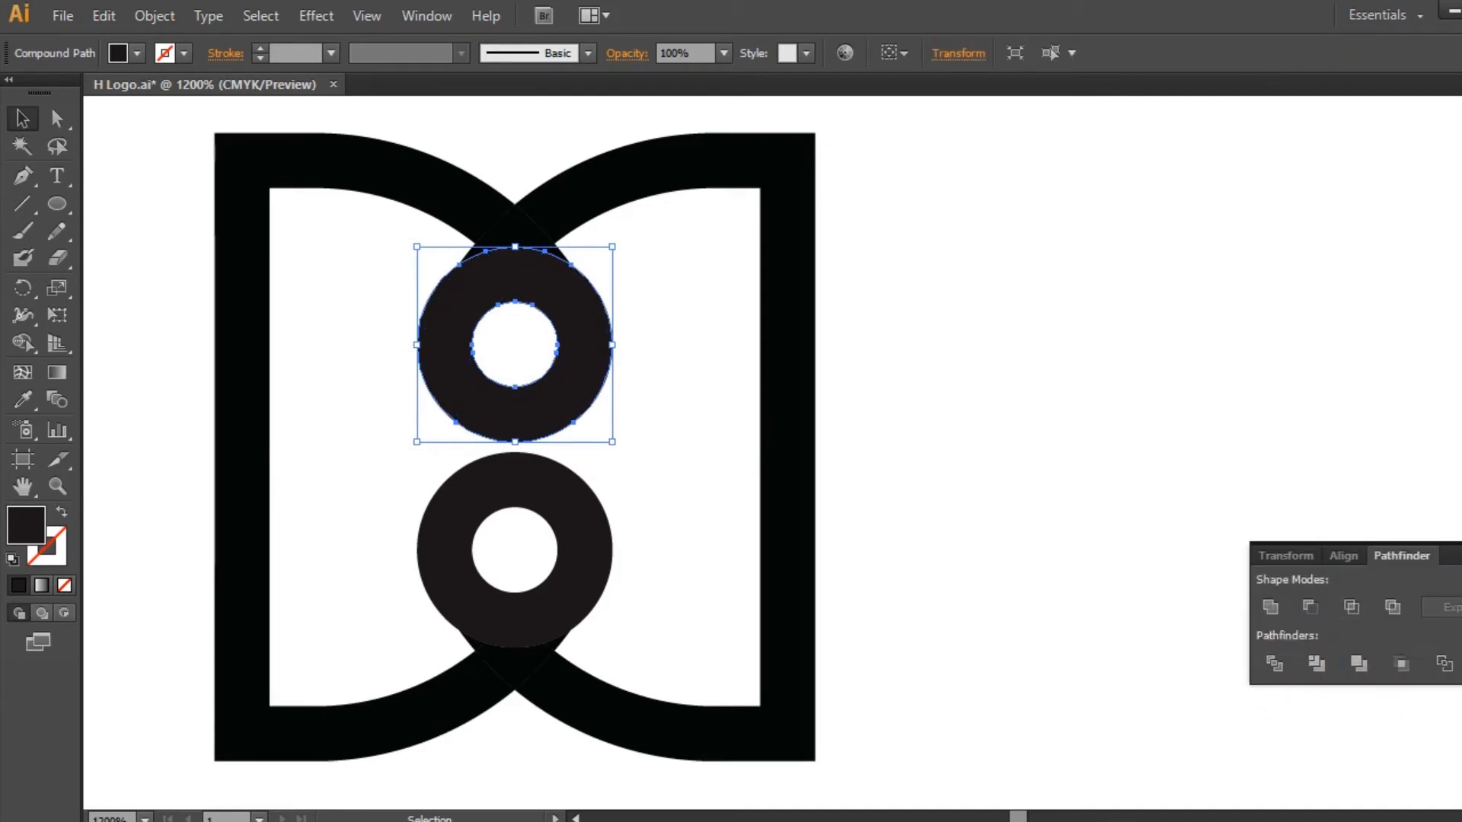
pyautogui.click(1109, 525)
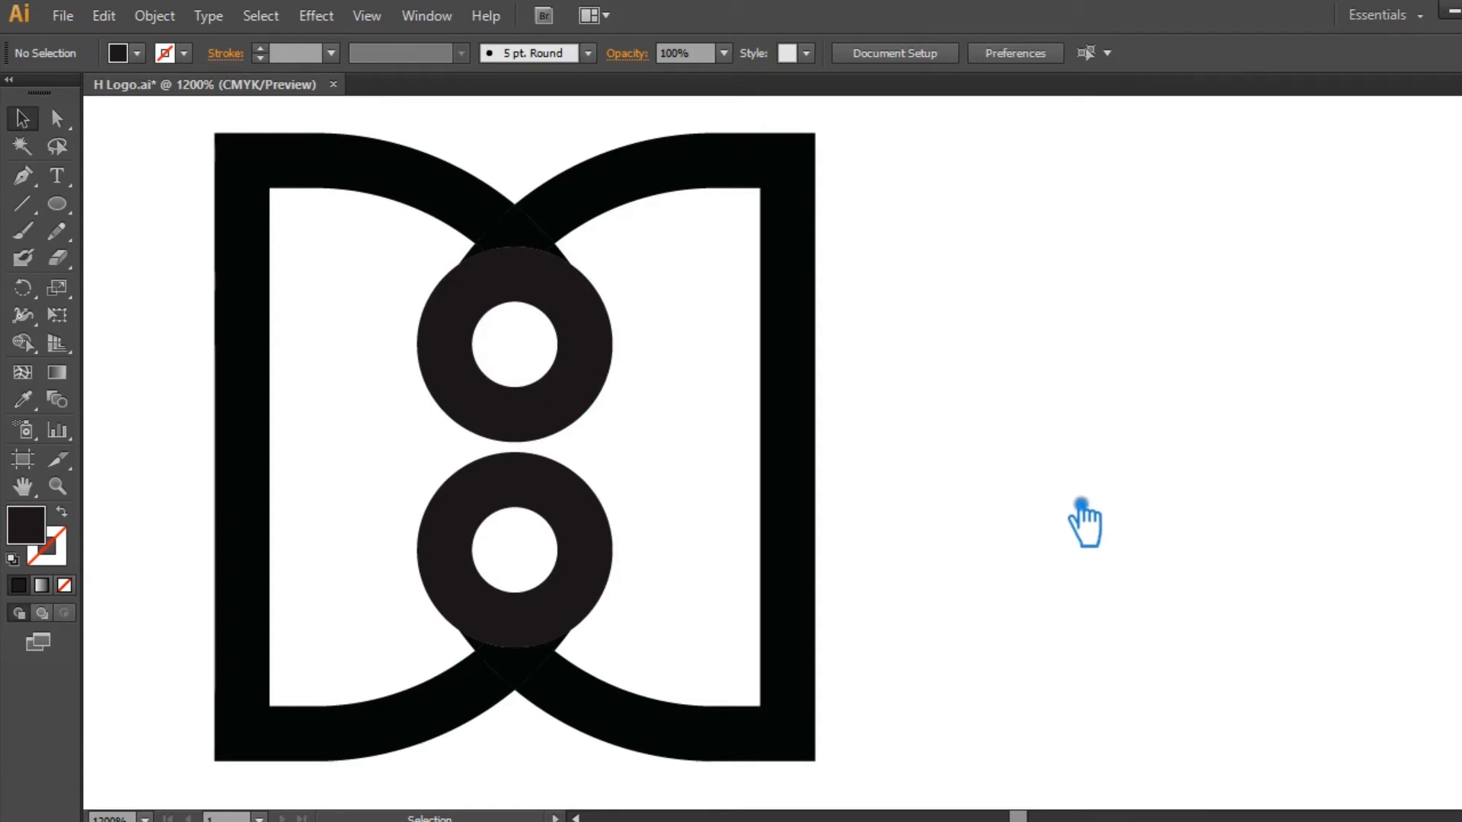
# Nudge the united upper ring slightly up into the top crossing of the outlines
pyautogui.hotkey('ctrl', '-')
pyautogui.hotkey('ctrl', '-')
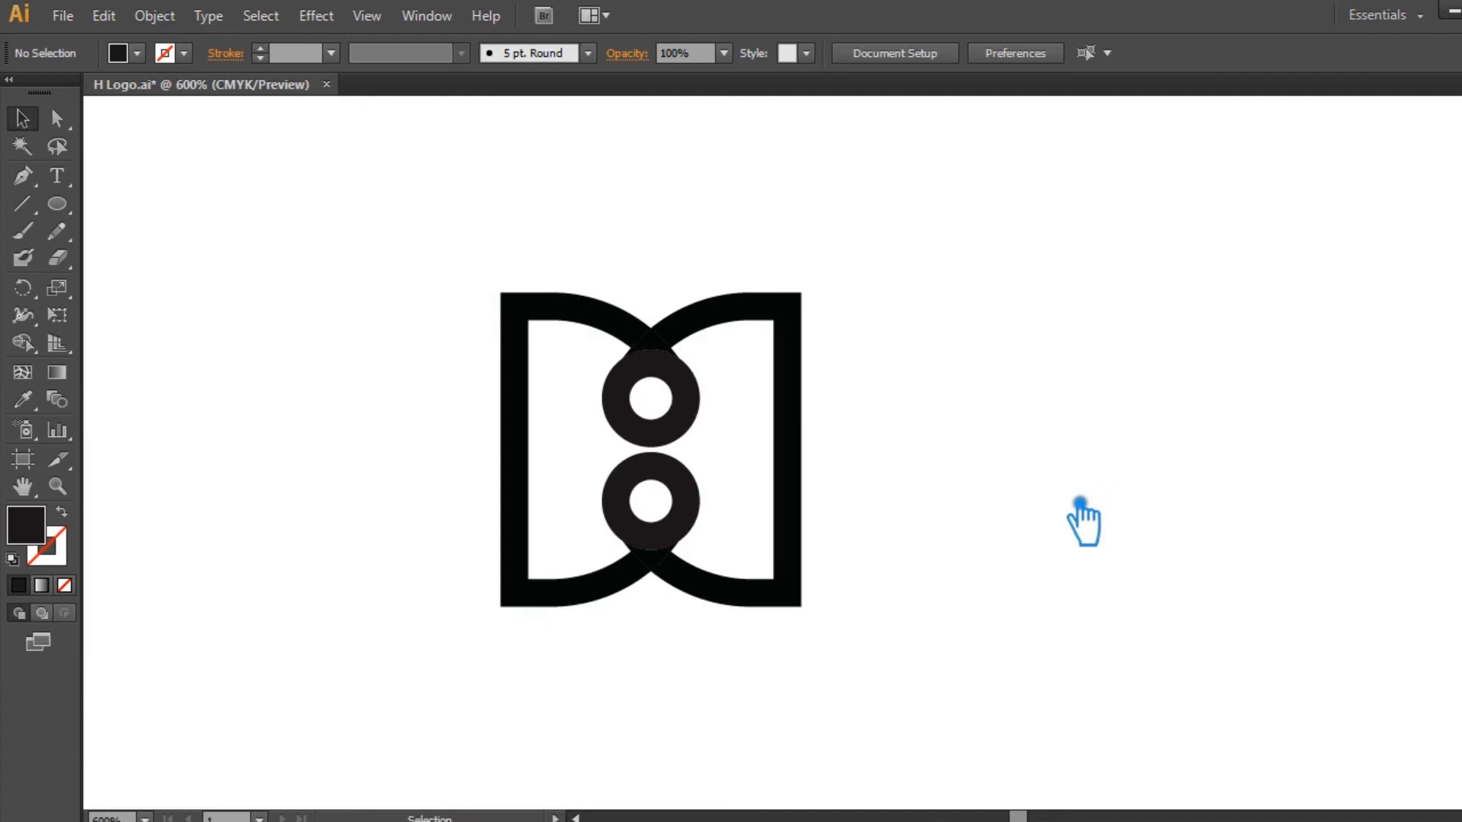
pyautogui.hotkey('ctrl', '+')
pyautogui.hotkey('ctrl', '+')
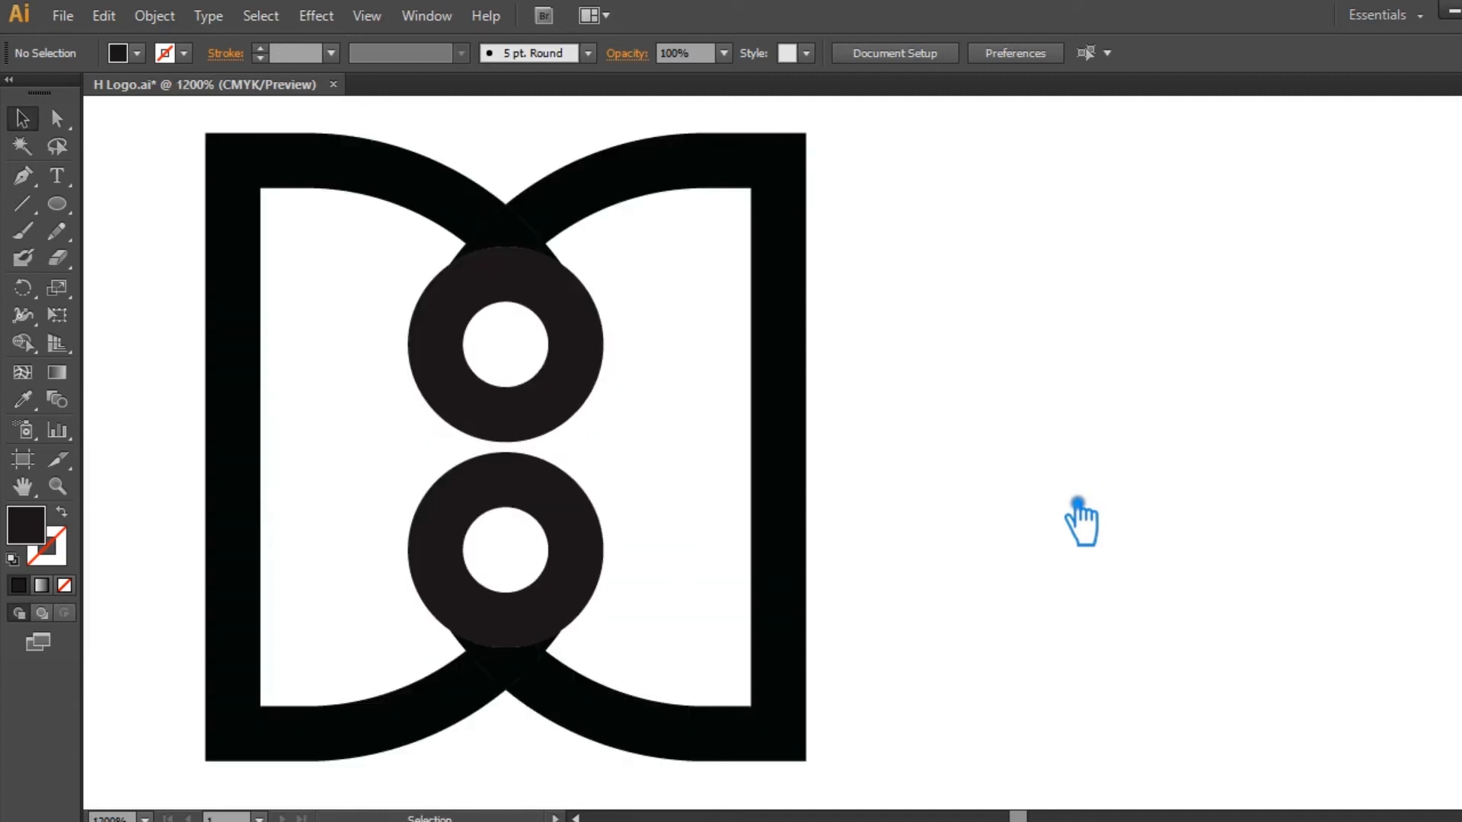
pyautogui.click(601, 346)
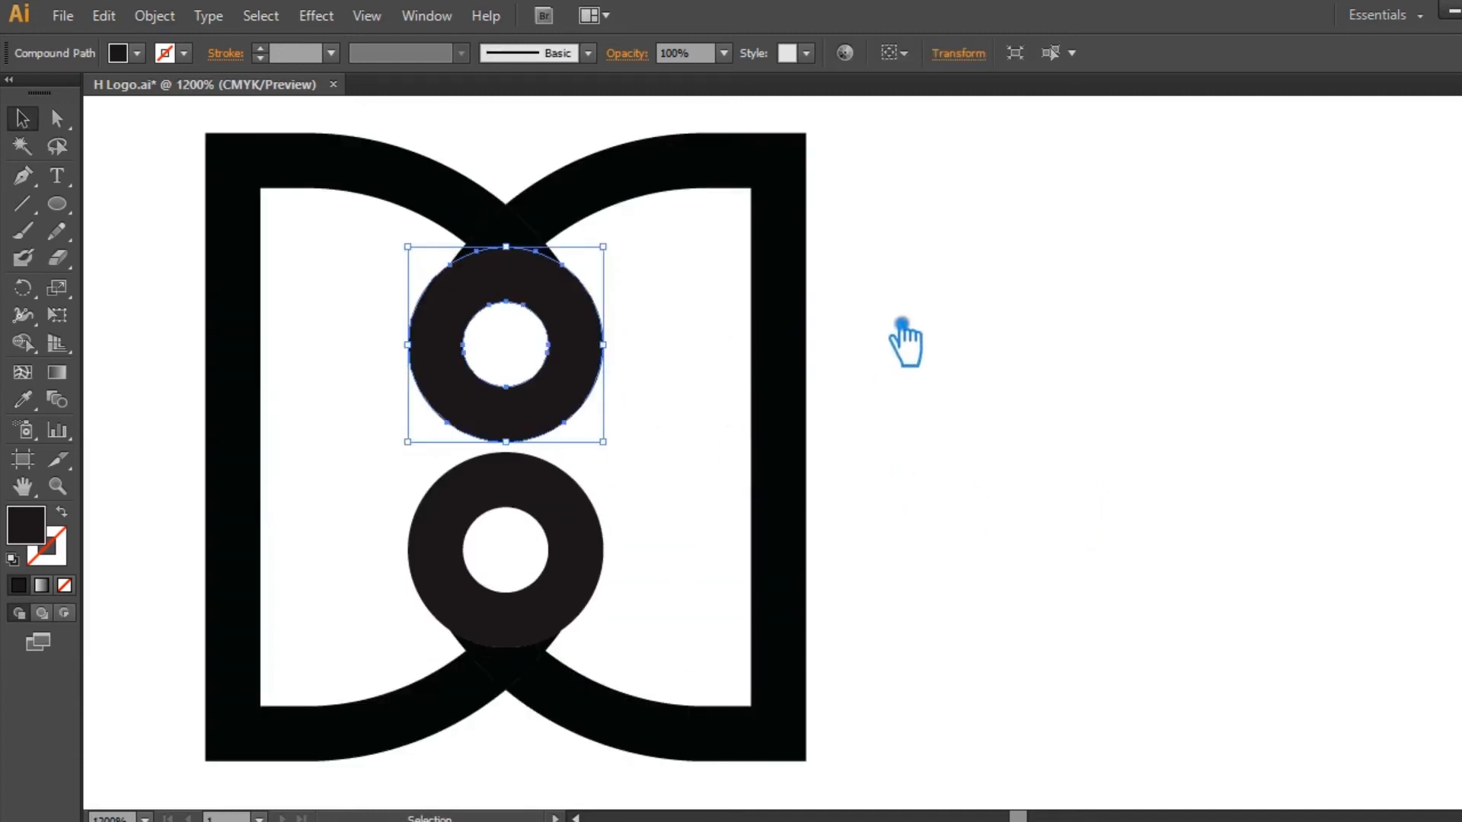
pyautogui.press('Up')
pyautogui.press('Up')
pyautogui.press('Up')
pyautogui.press('Down')
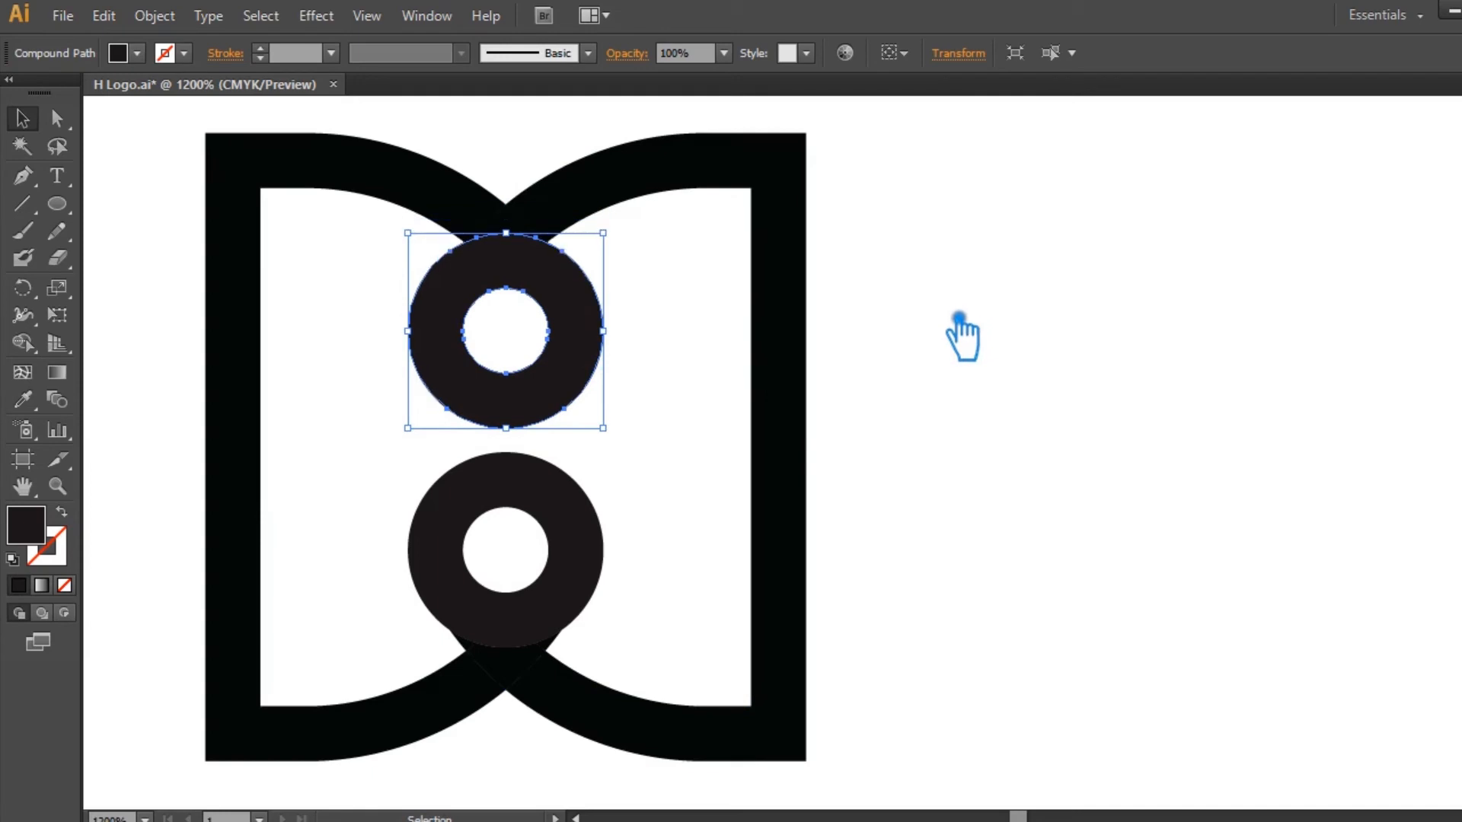
# Nudge the lower ring slightly down into the bottom crossing of the outlines
pyautogui.click(597, 587)
pyautogui.press('Down')
pyautogui.click(1040, 484)
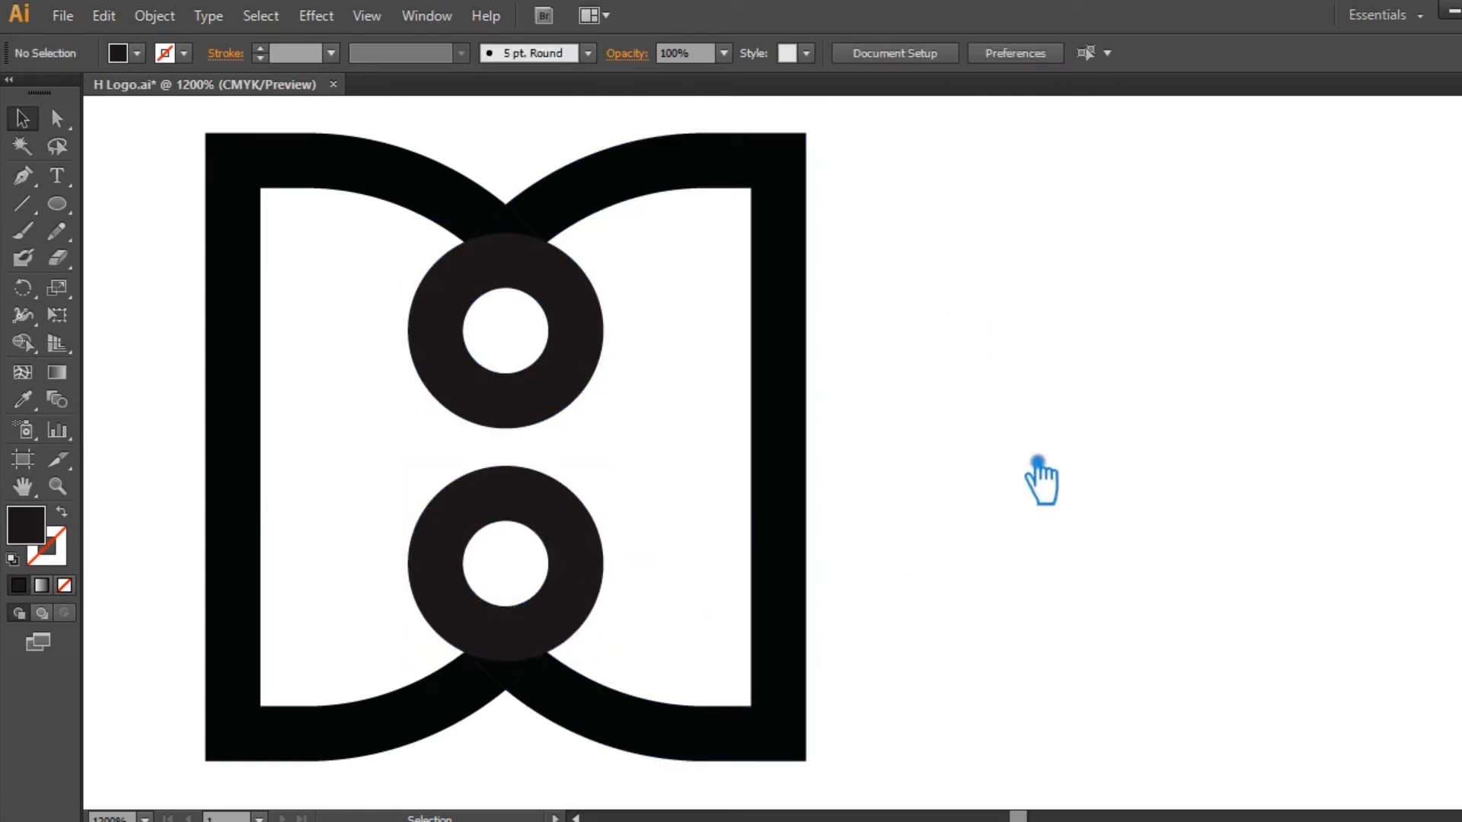
# Unite the outlines and both rings into a single shape with Pathfinder Unite
pyautogui.moveTo(702, 438); pyautogui.dragTo(718, 490)
pyautogui.moveTo(1008, 701); pyautogui.dragTo(183, 195)
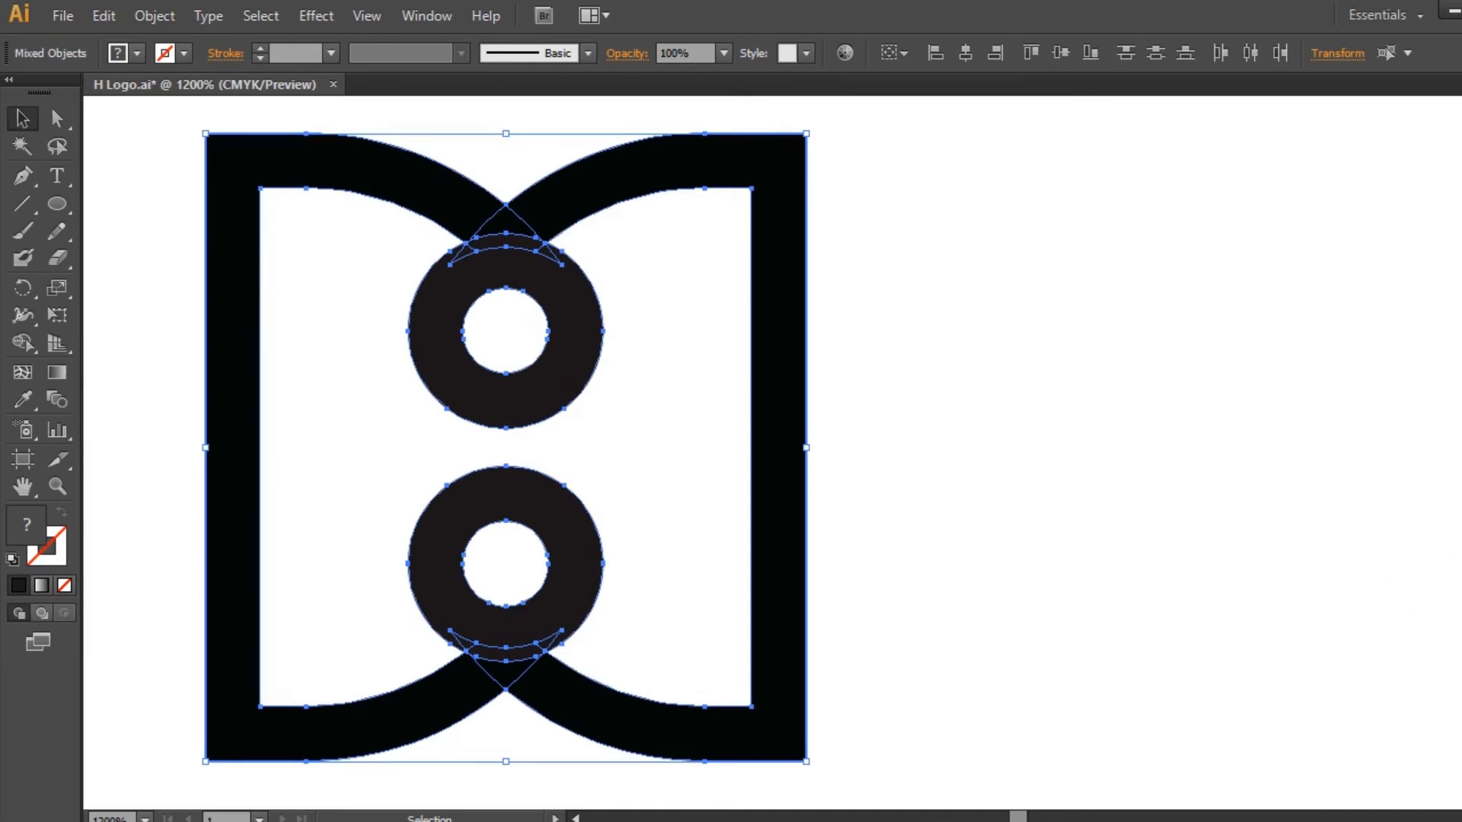
pyautogui.hotkey('ctrl', 'shift', 'F9')
pyautogui.click(1270, 607)
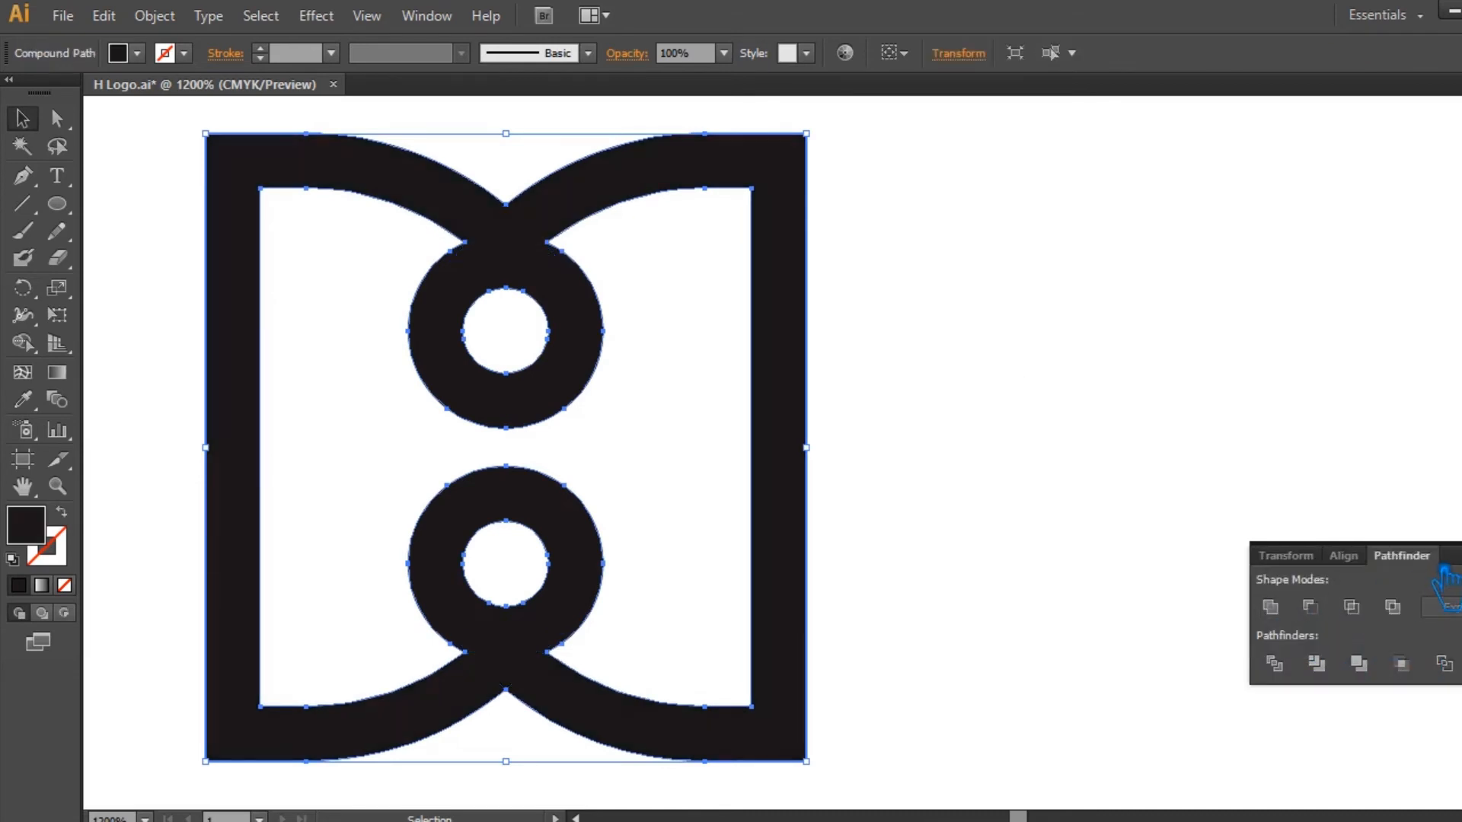
pyautogui.click(1219, 531)
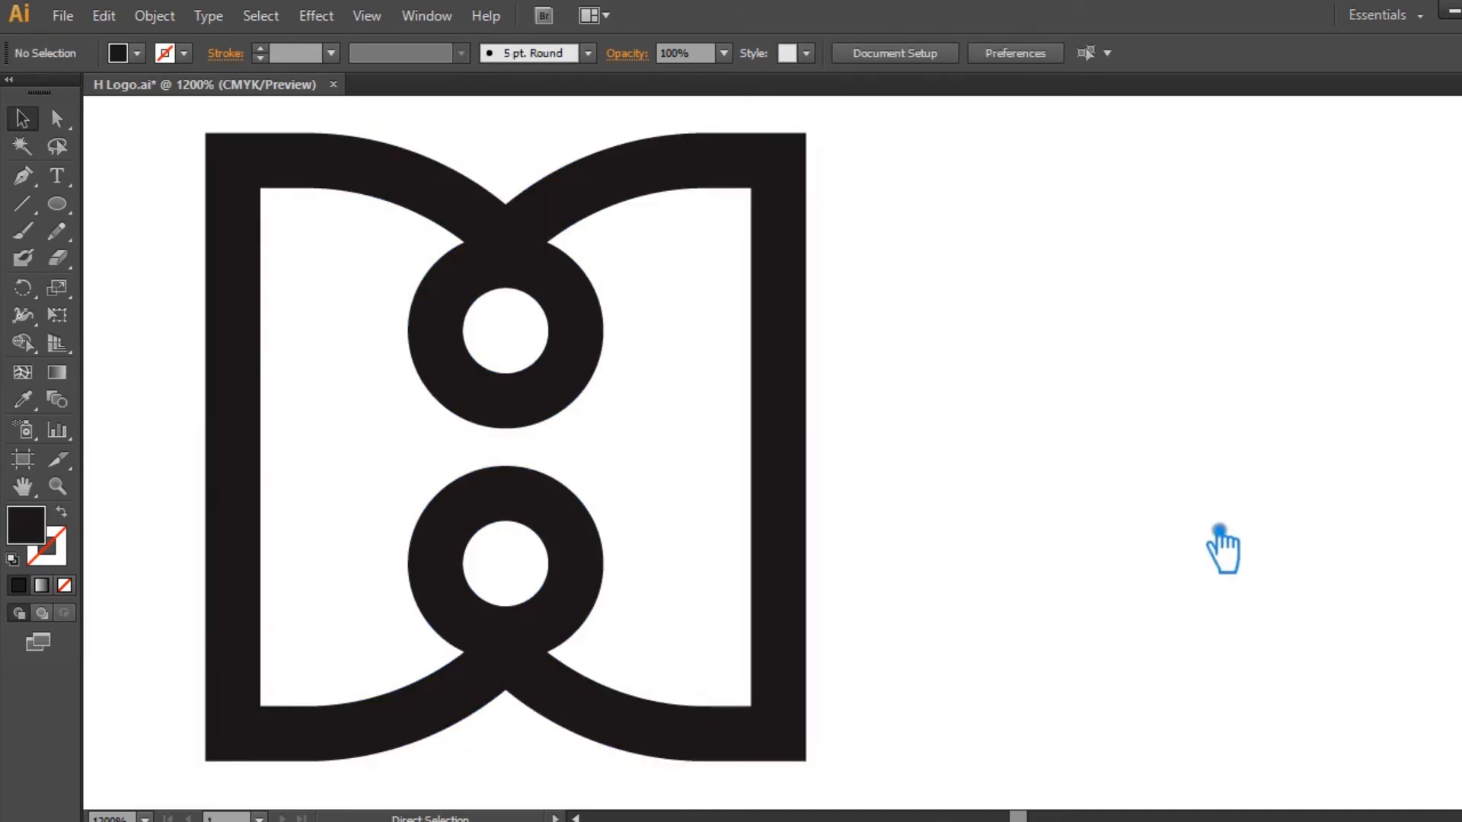
# Fill the united logo with a dark teal colour
pyautogui.hotkey('ctrl', '-')
pyautogui.hotkey('ctrl', '-')
pyautogui.hotkey('ctrl', '-')
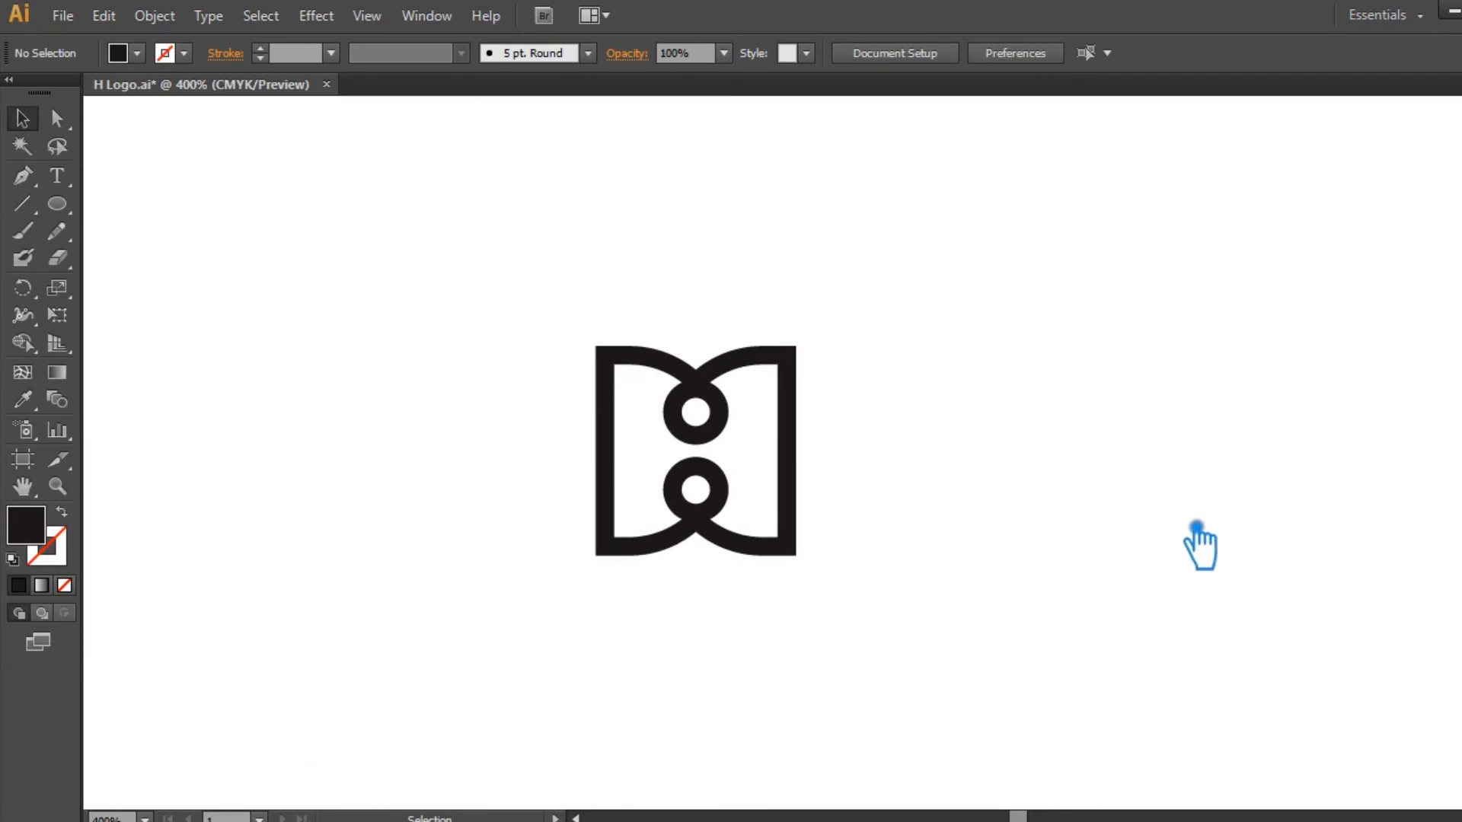
pyautogui.click(807, 500)
pyautogui.click(1013, 499)
pyautogui.click(808, 491)
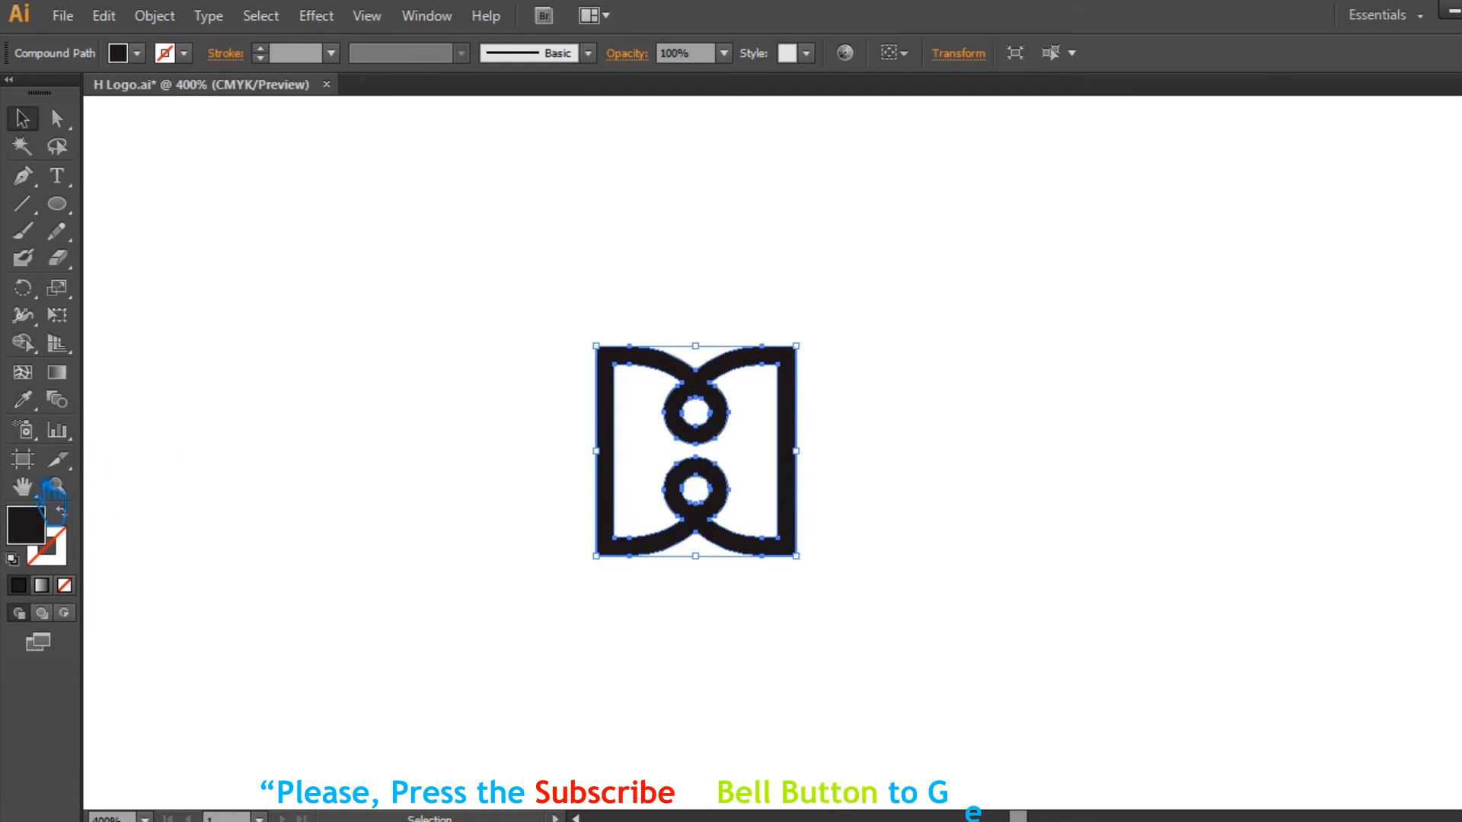
pyautogui.doubleClick(46, 538)
pyautogui.click(1212, 303)
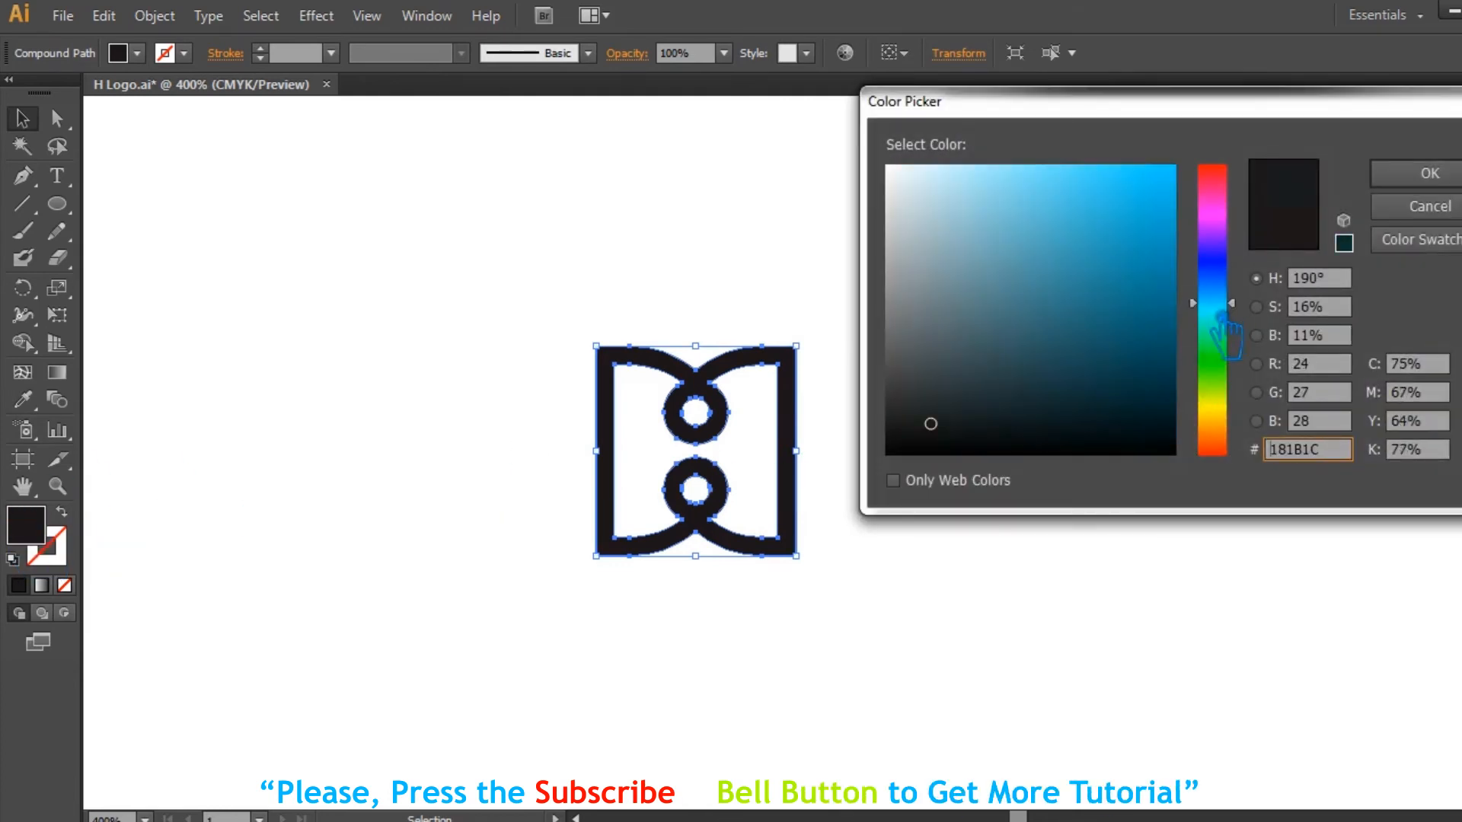
pyautogui.click(1109, 336)
pyautogui.click(1429, 173)
pyautogui.click(1123, 342)
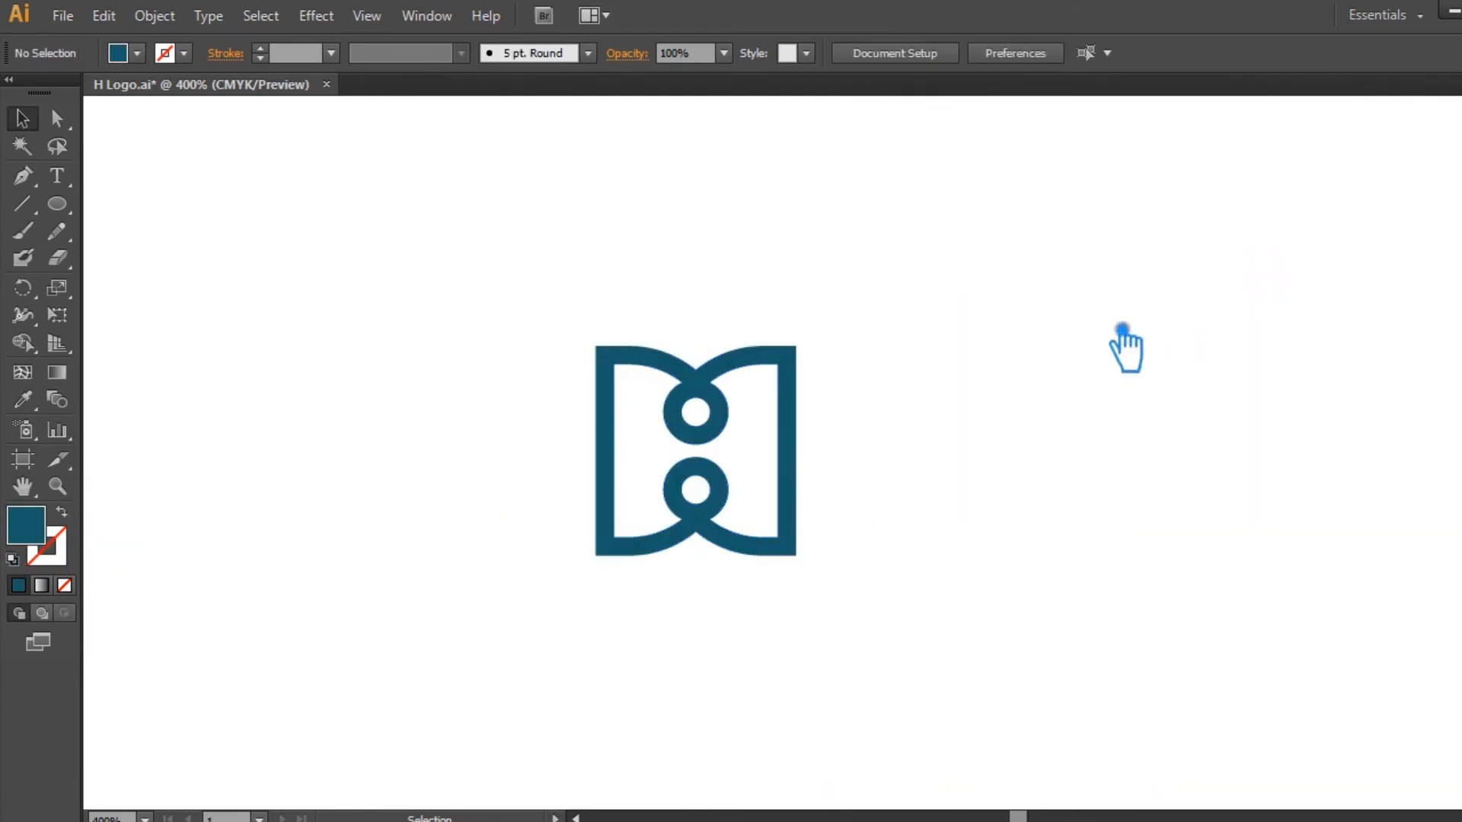
# Draw a small dark teal circle beside the logo as a colour sample, with a copy directly below it
pyautogui.press('l')
pyautogui.moveTo(275, 242)
pyautogui.mouseDown()
pyautogui.moveTo(322, 300)
pyautogui.moveTo(322, 388)
pyautogui.mouseUp()
pyautogui.press('v')
# Fill the upper sample circle with the light blue 53B9C4
pyautogui.click(327, 293)
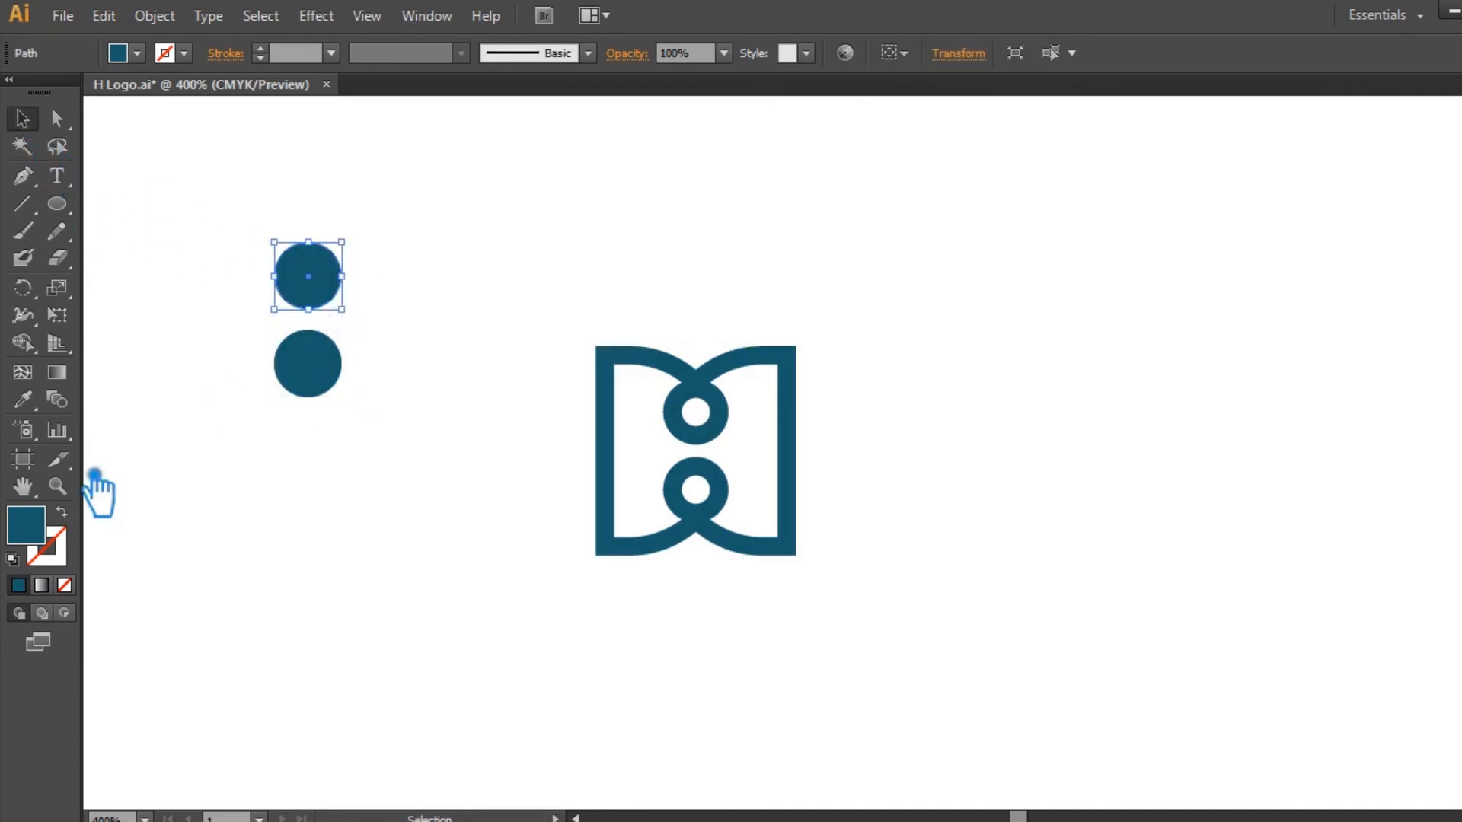
pyautogui.doubleClick(42, 528)
pyautogui.click(1054, 231)
pyautogui.click(1423, 173)
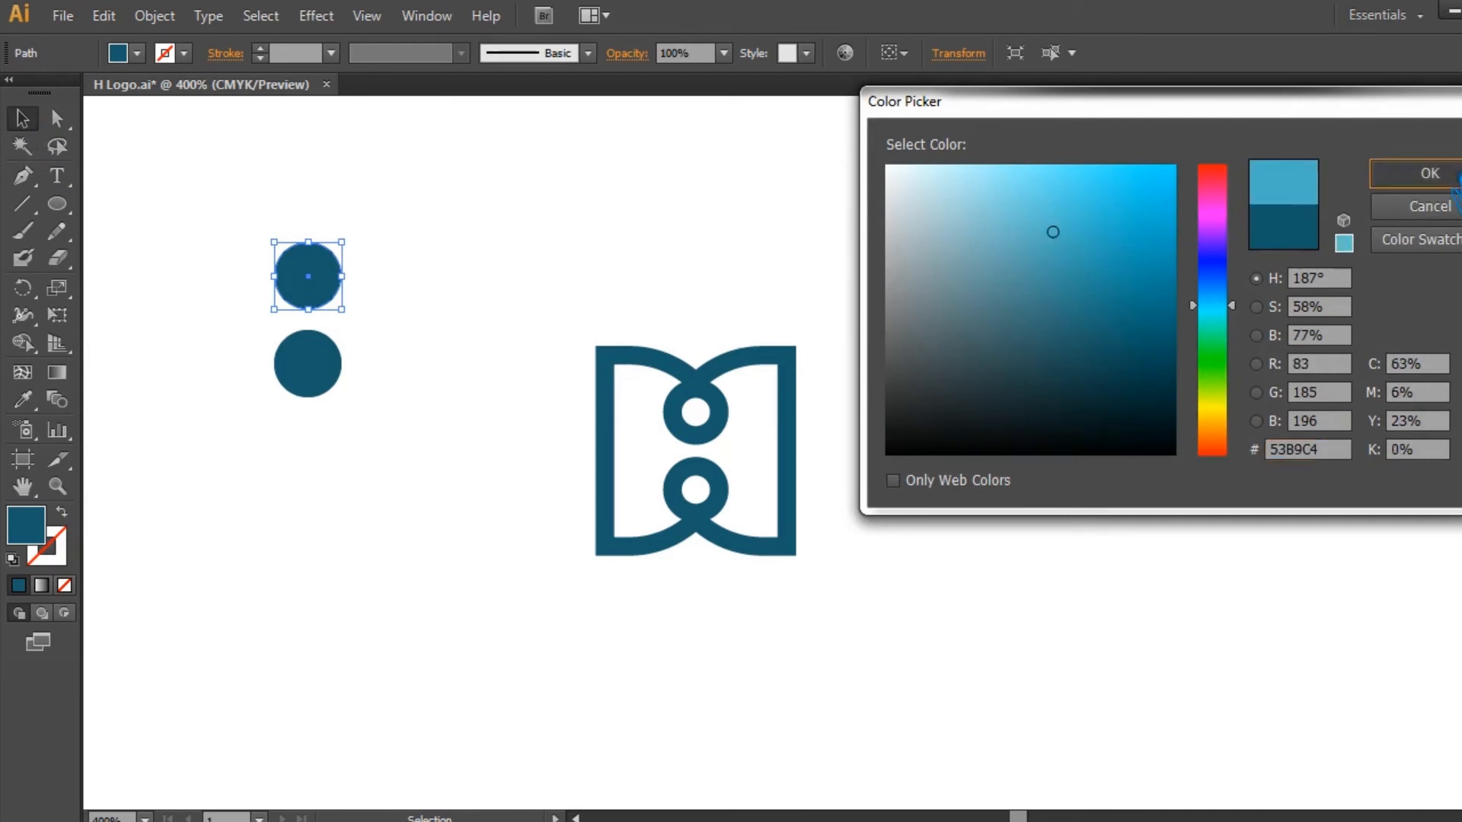
pyautogui.click(499, 288)
# Apply a linear white-to-black gradient to the logo and move the gradient's midpoint to 26.86%
pyautogui.click(695, 411)
pyautogui.click(57, 372)
pyautogui.click(697, 402)
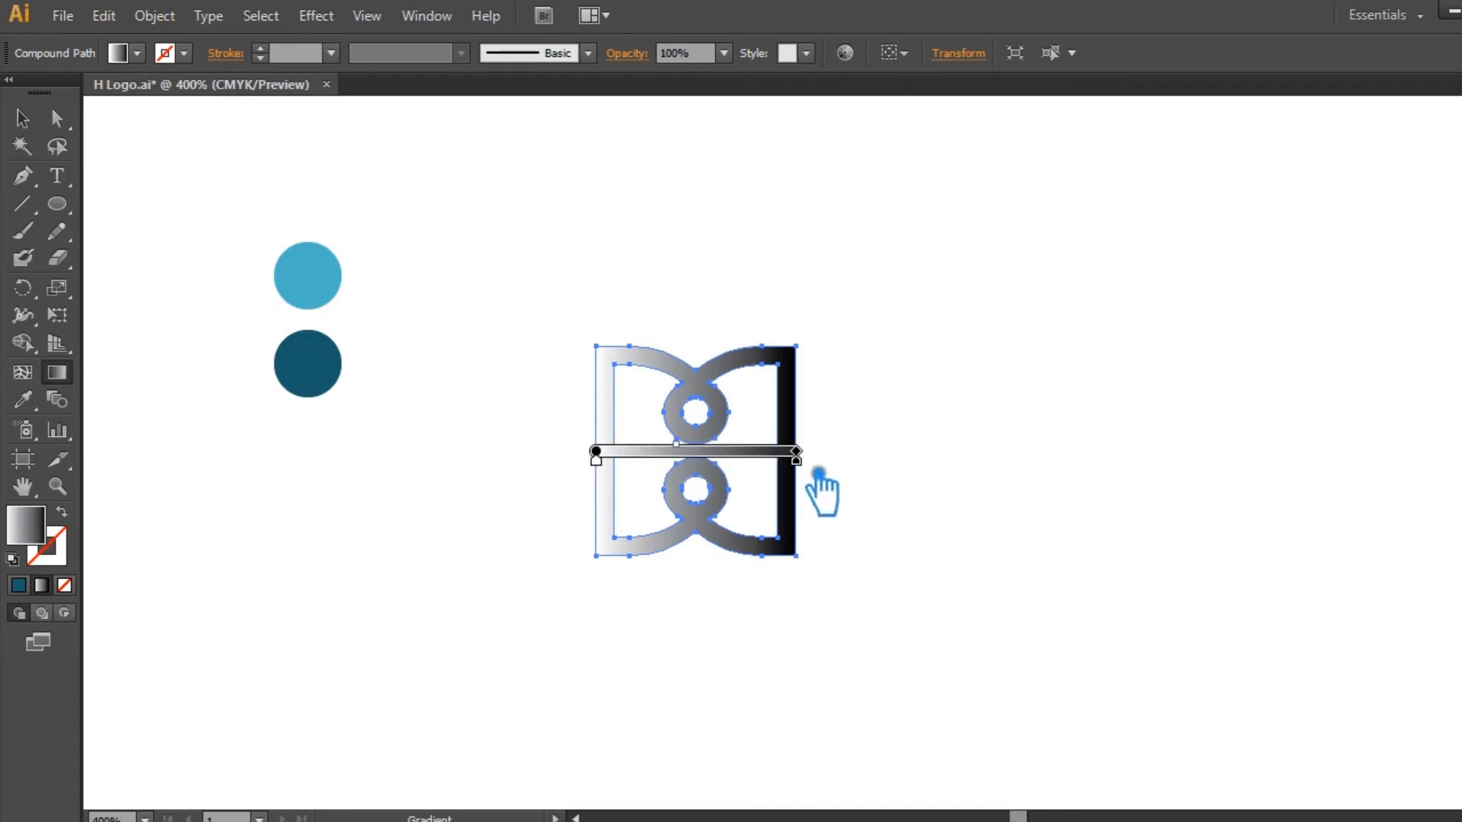
pyautogui.hotkey('ctrl', 'F9')
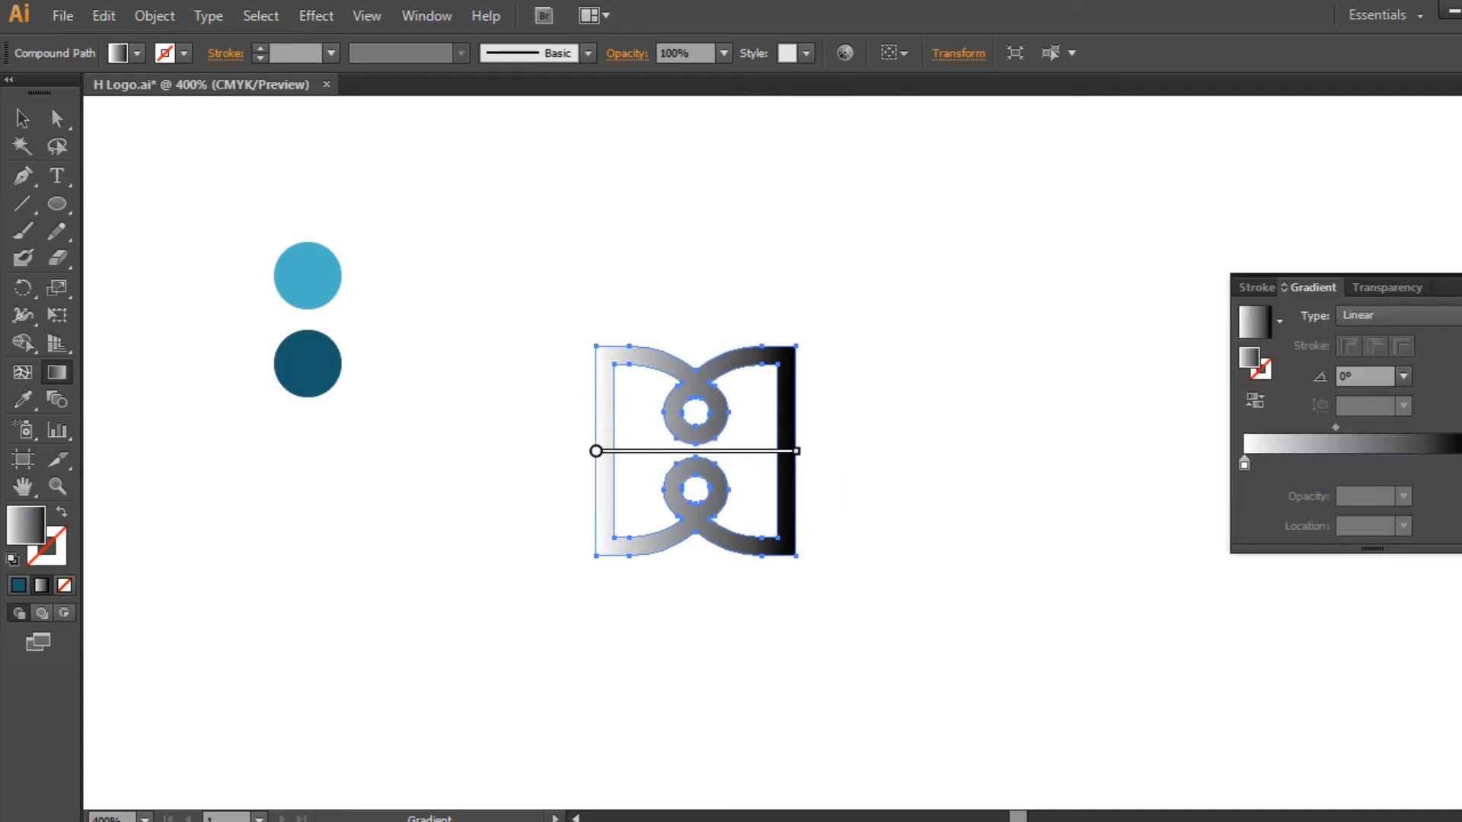
pyautogui.click(1458, 463)
pyautogui.moveTo(1335, 428); pyautogui.dragTo(1304, 428)
# Try to recolour the gradient's black end to 12494F, and reapply the gradient to the logo
pyautogui.doubleClick(1270, 370)
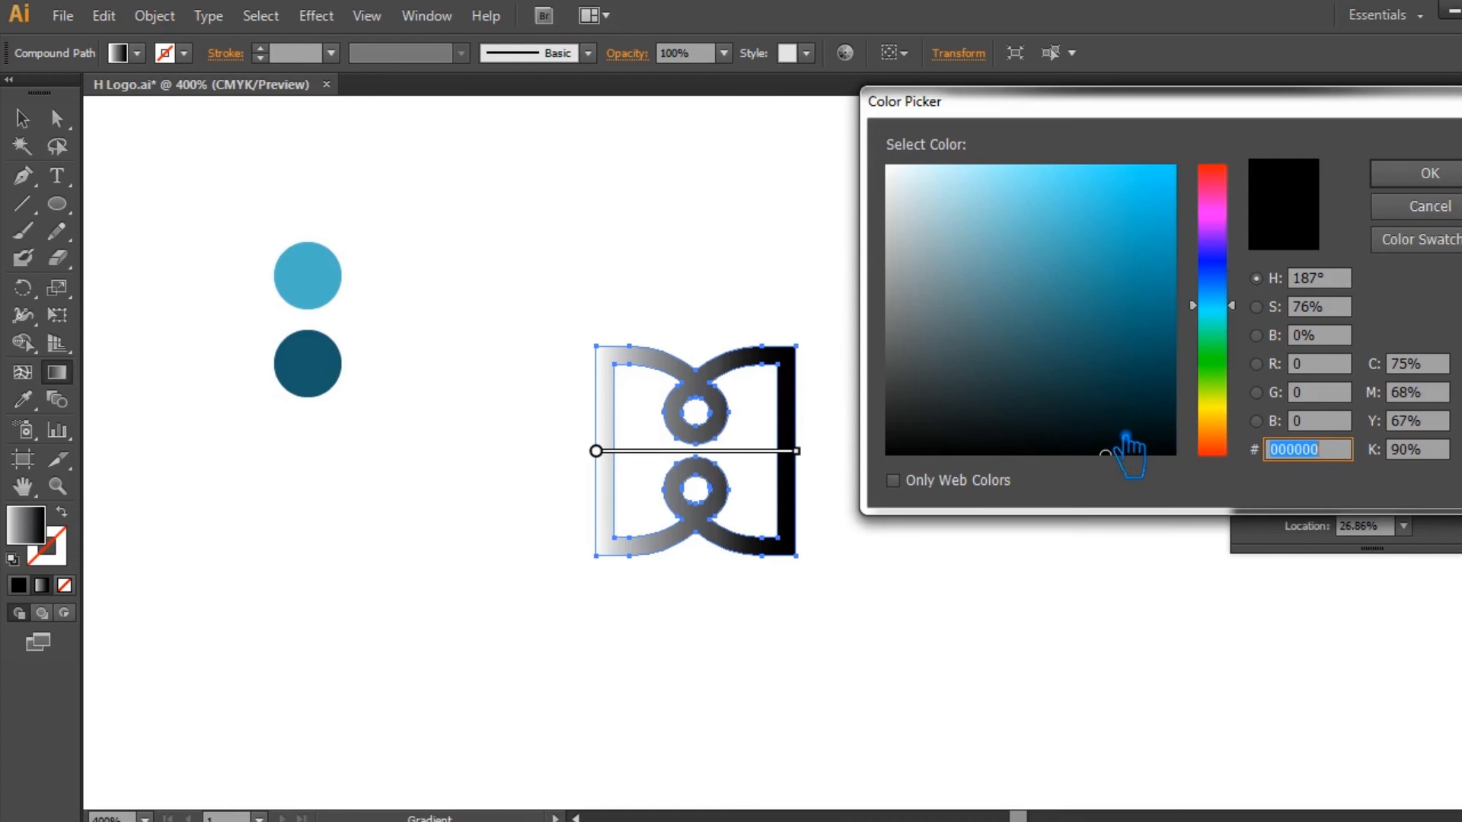
pyautogui.click(1102, 404)
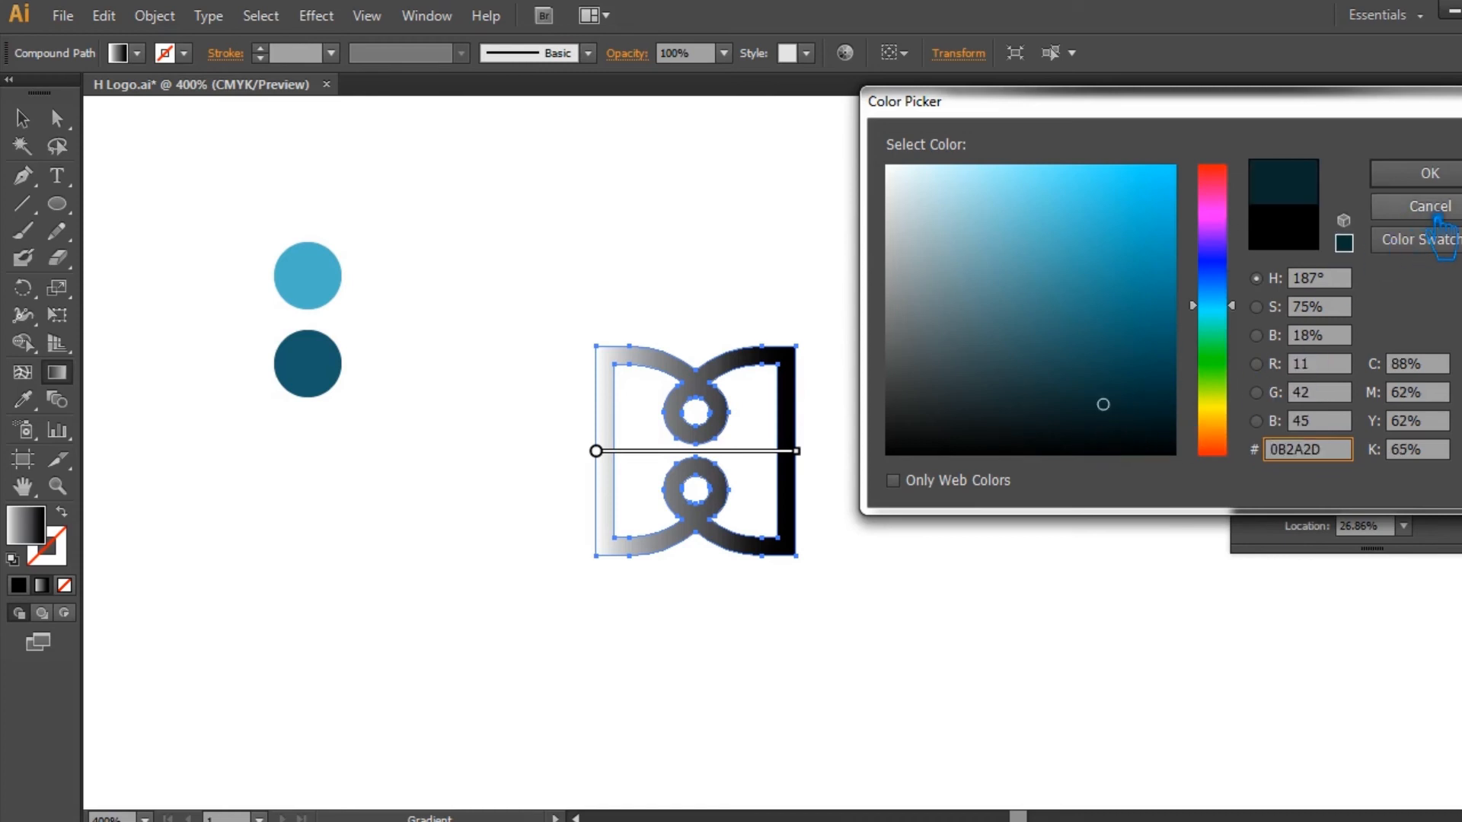
pyautogui.moveTo(1102, 404); pyautogui.dragTo(1108, 366)
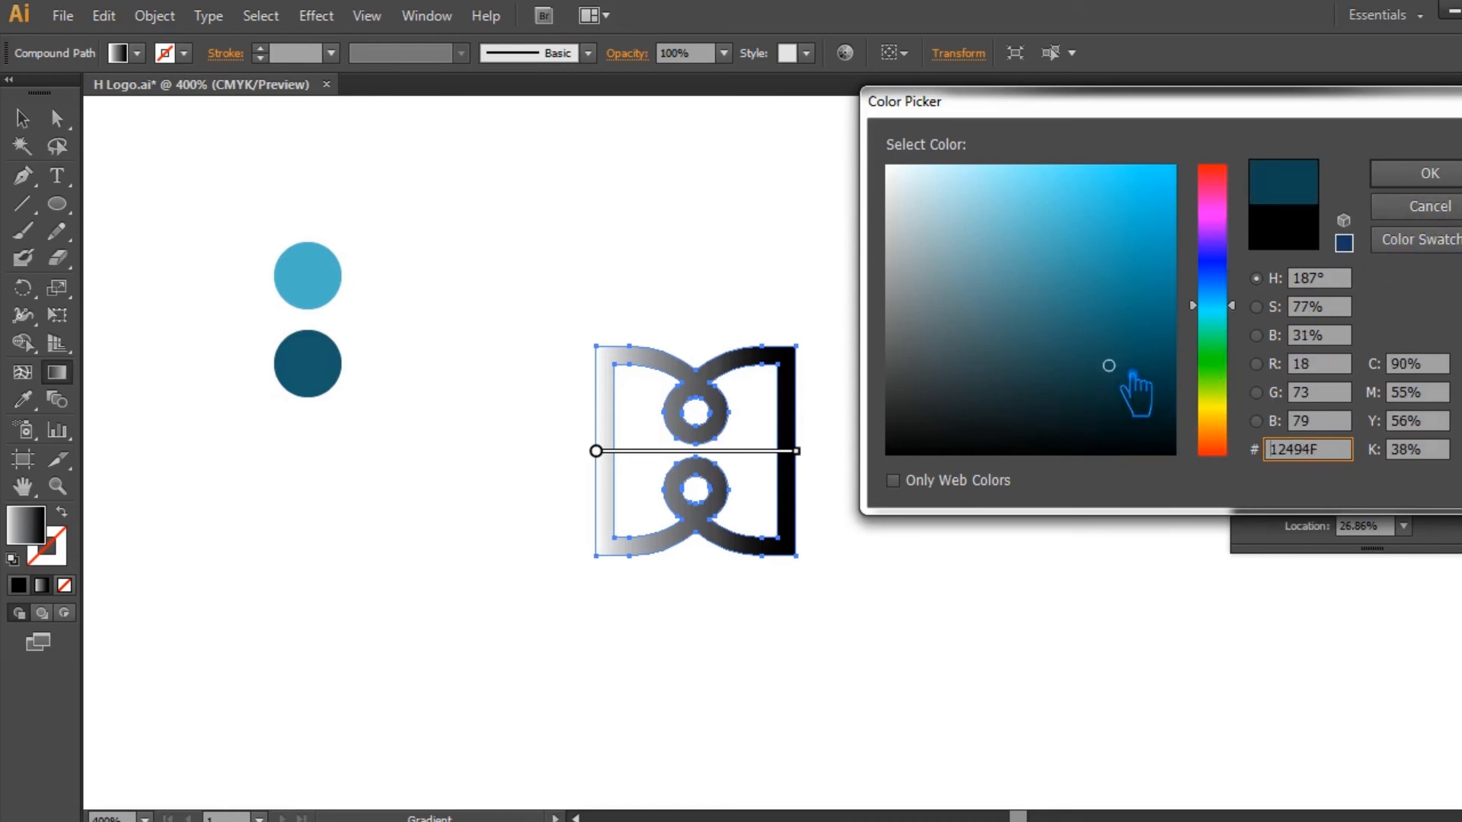
pyautogui.click(1423, 174)
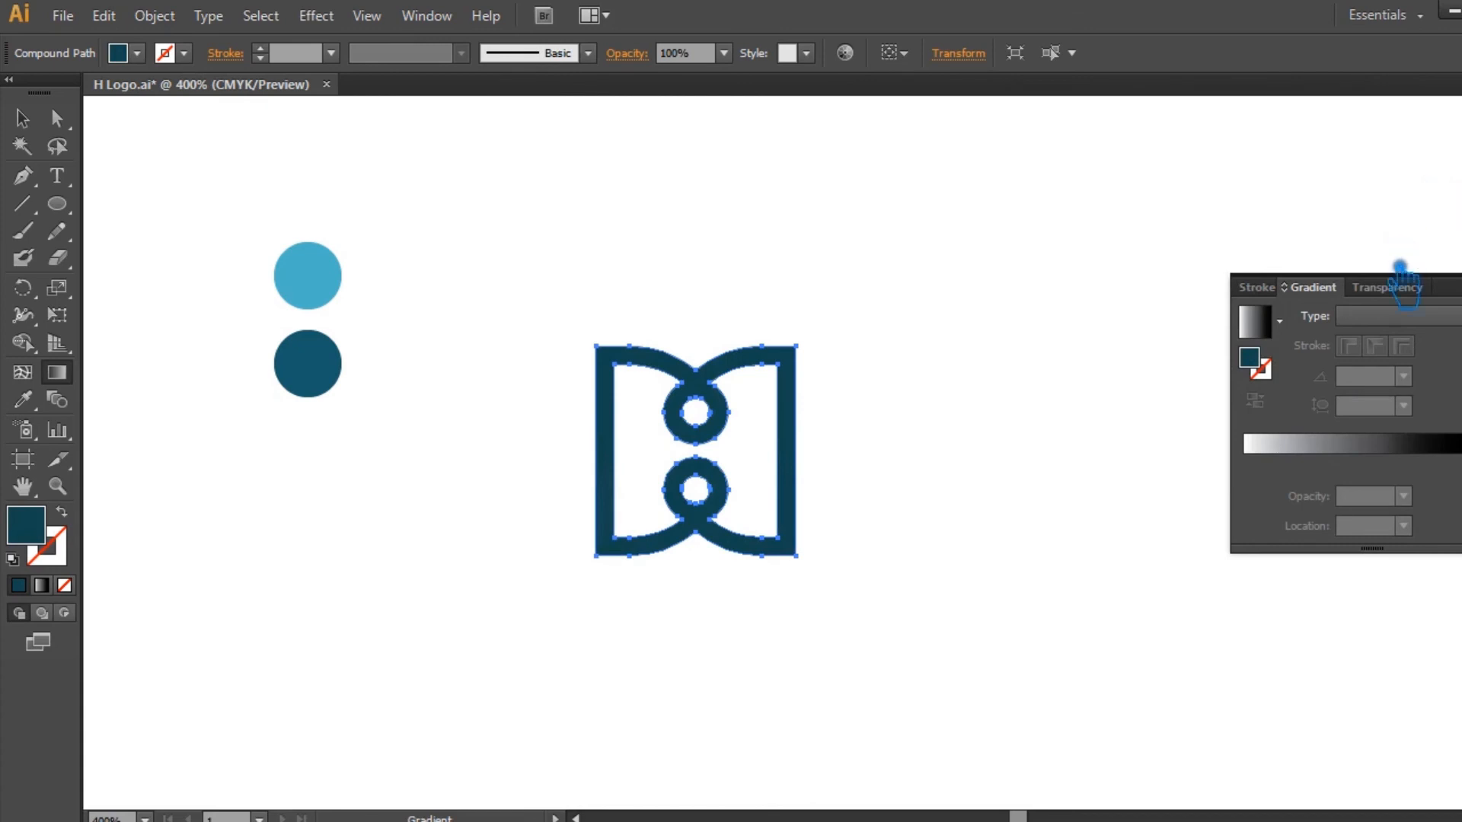
pyautogui.click(58, 375)
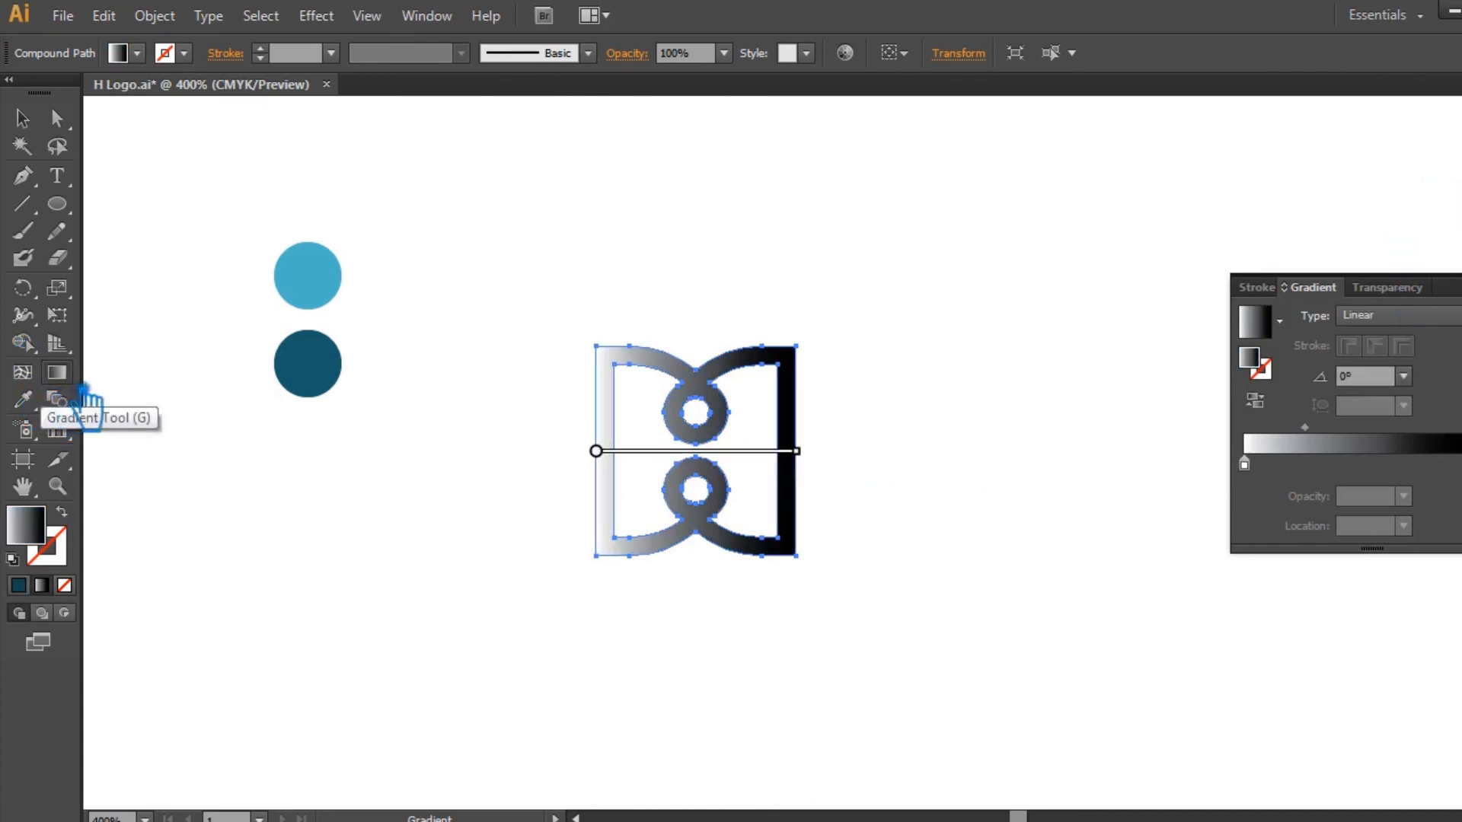
# Set the colour of the gradient's black end stop to the dark teal 15575E
pyautogui.click(1461, 463)
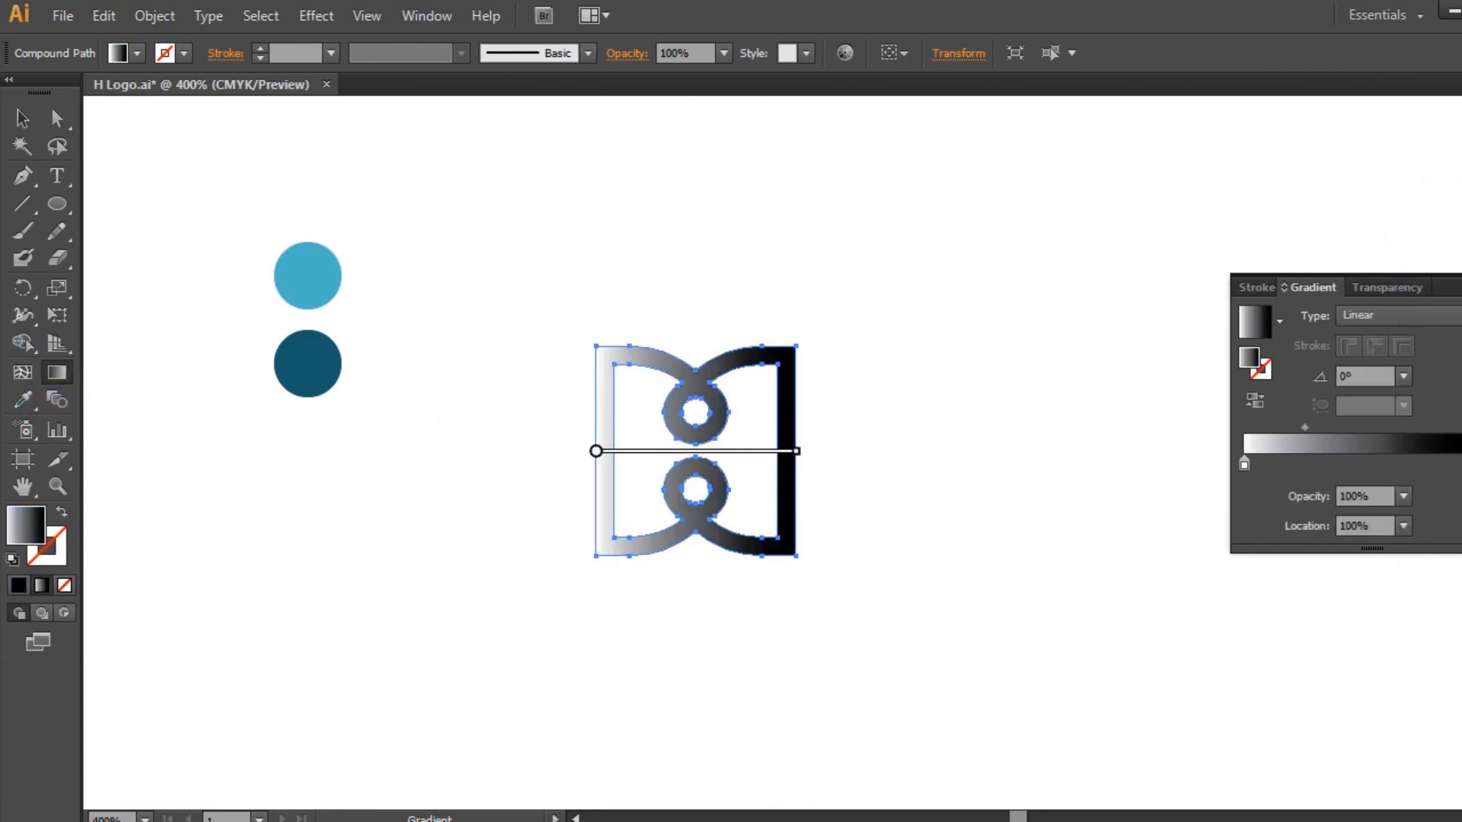
pyautogui.doubleClick(1249, 356)
pyautogui.click(1085, 389)
pyautogui.click(1086, 366)
pyautogui.click(1111, 348)
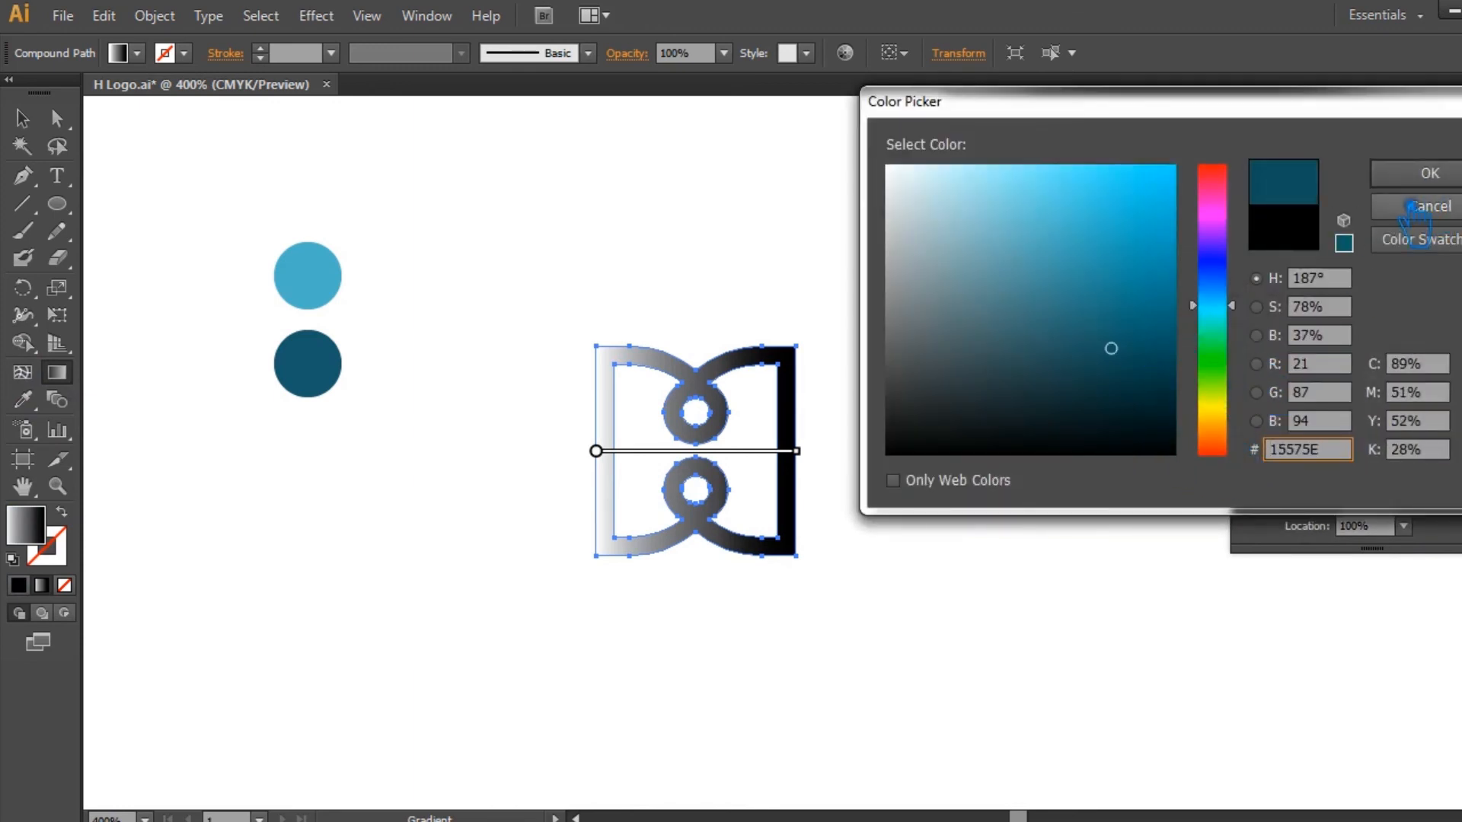
pyautogui.click(1426, 174)
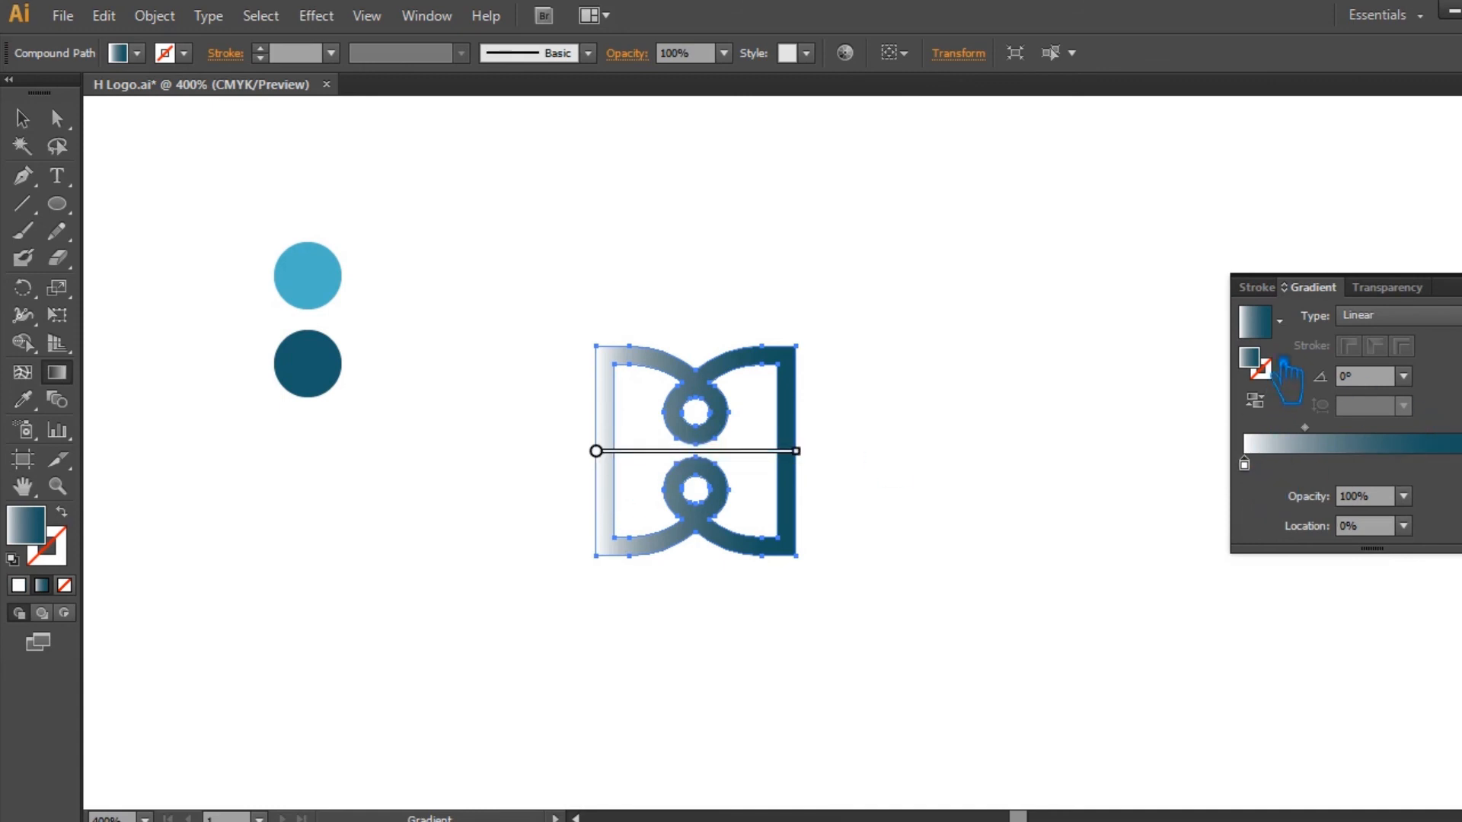
# Set the colour of the gradient's white end stop to a light blue
pyautogui.doubleClick(1260, 359)
pyautogui.click(1026, 224)
pyautogui.moveTo(1049, 233); pyautogui.dragTo(1032, 207)
pyautogui.click(1419, 181)
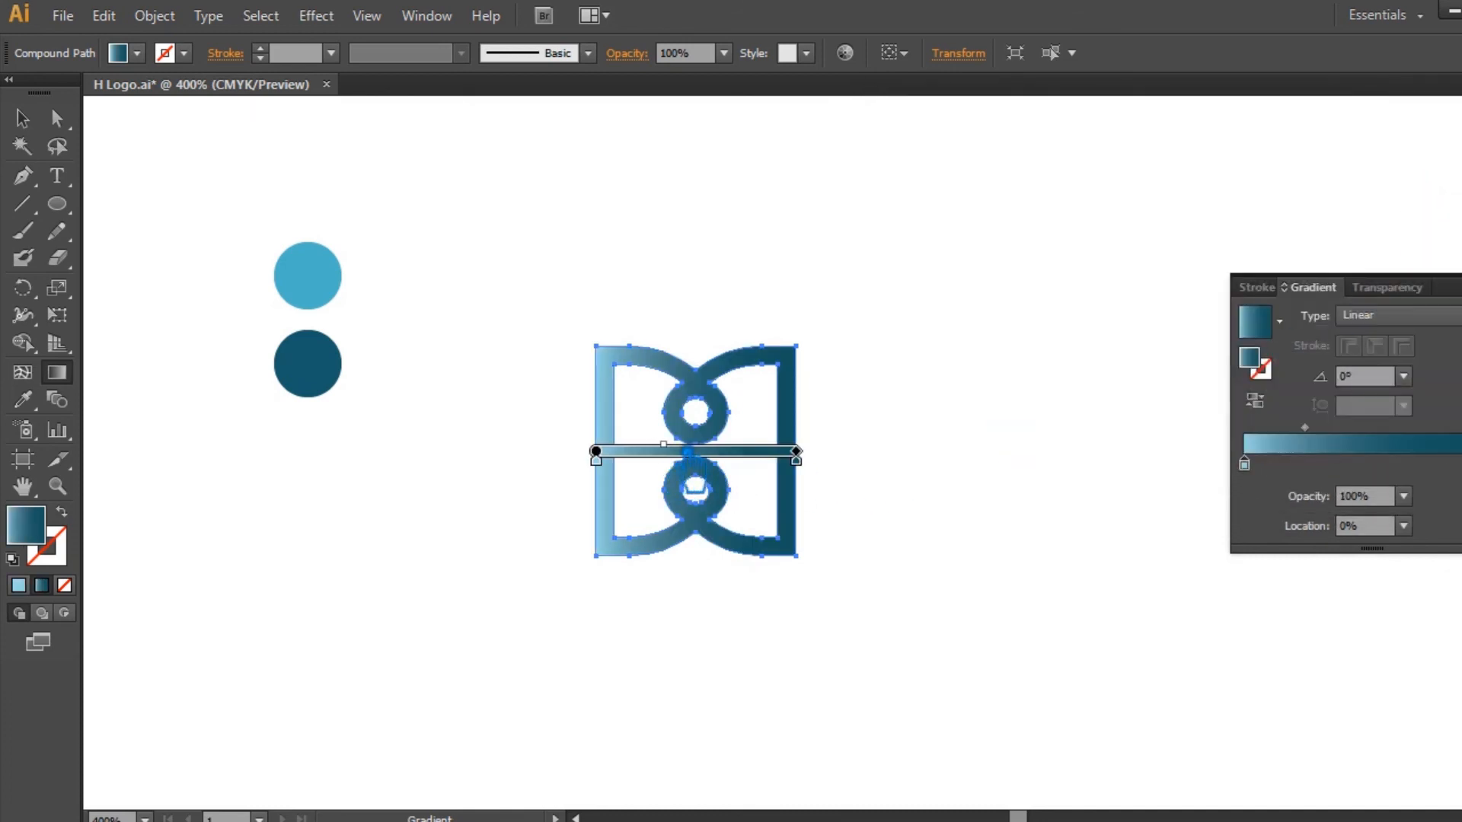
# Shift the gradient's midpoint closer to the centre and run the gradient from the logo's top to its bottom at -90°
pyautogui.moveTo(645, 444); pyautogui.dragTo(674, 444)
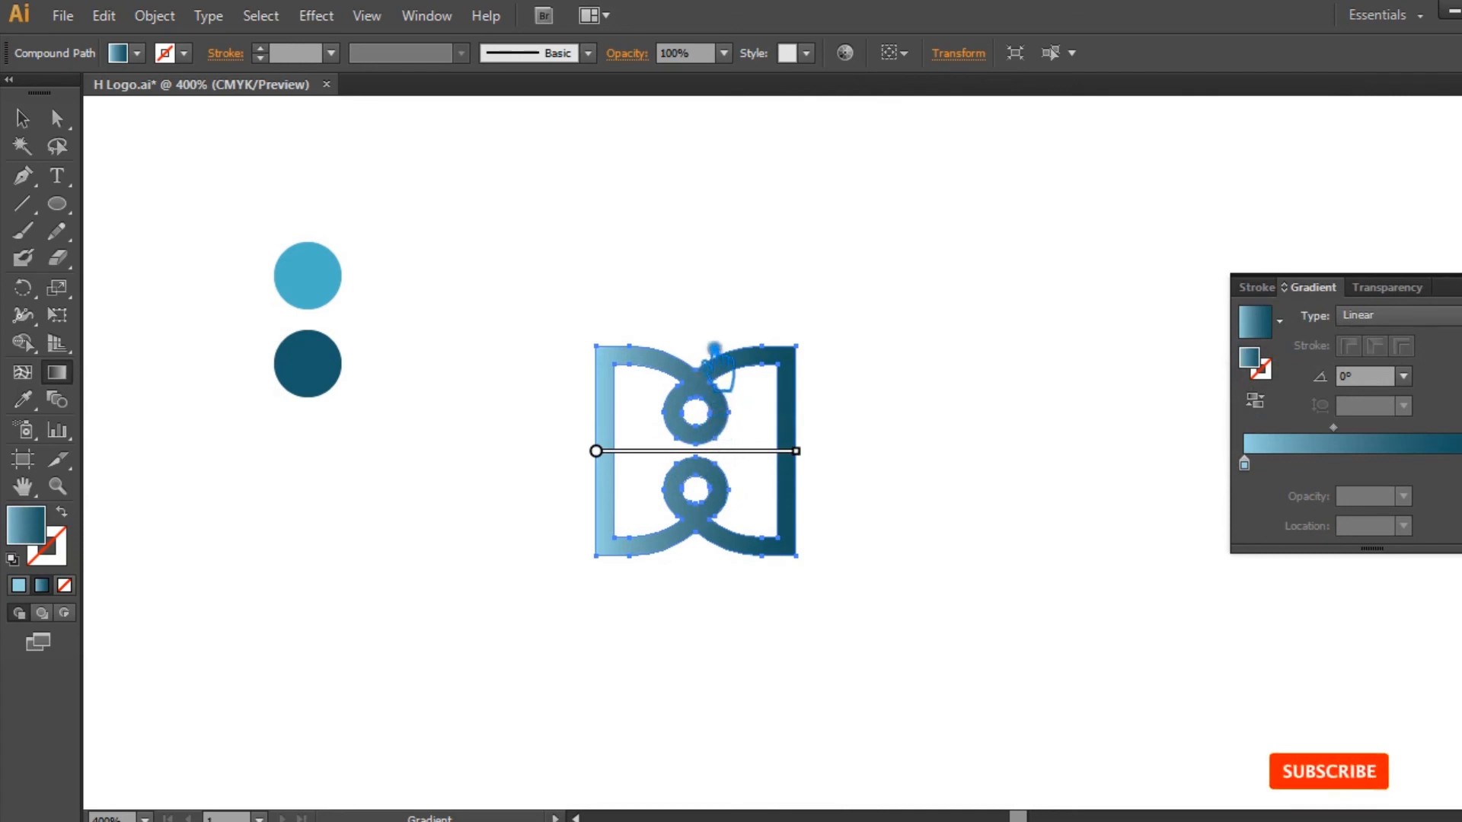
pyautogui.moveTo(714, 350); pyautogui.dragTo(705, 581)
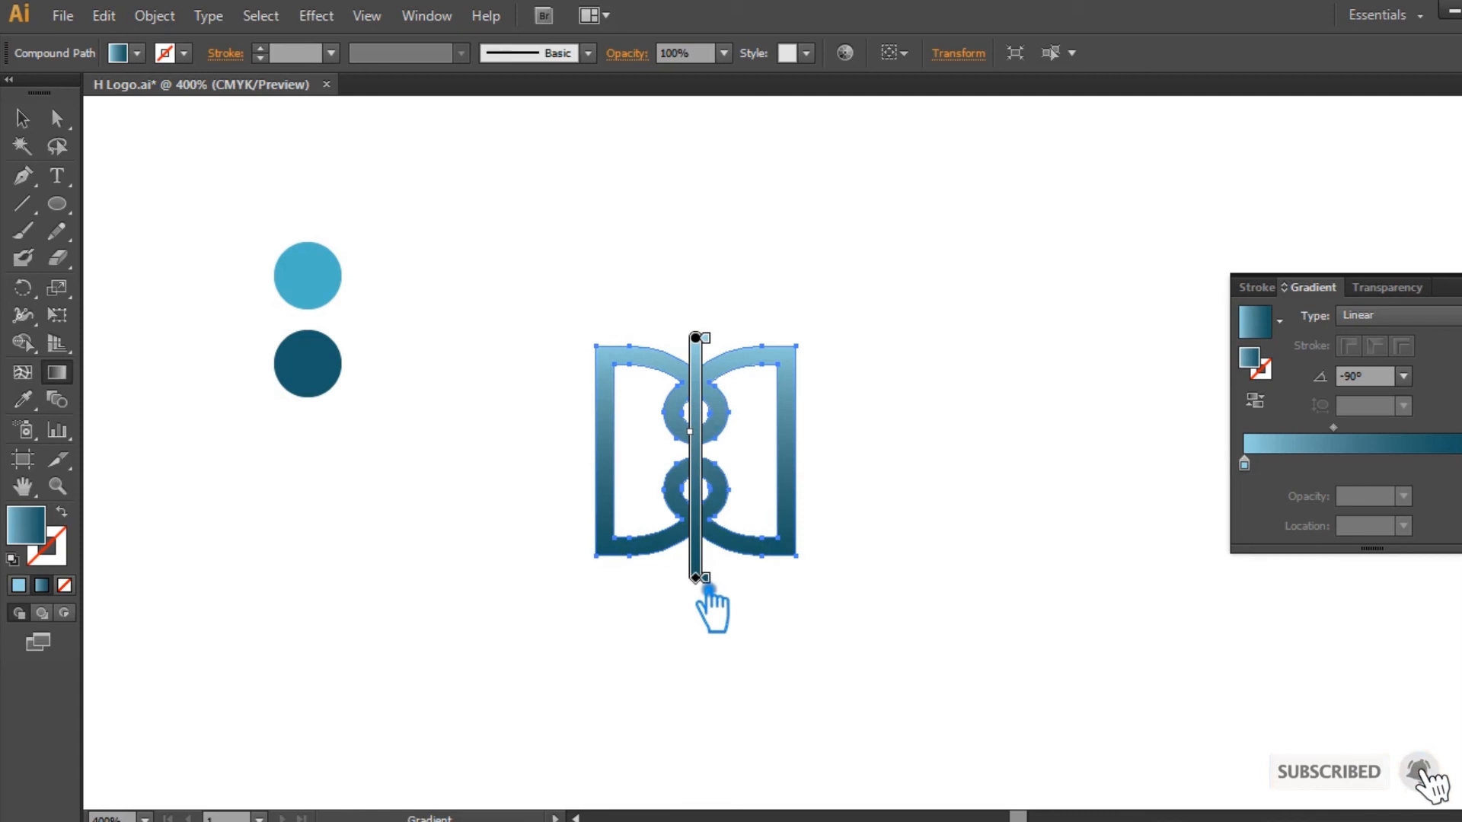
# Change the gradient to radial and extend its radius well beyond the logo's side edge
pyautogui.click(1386, 314)
pyautogui.click(1393, 367)
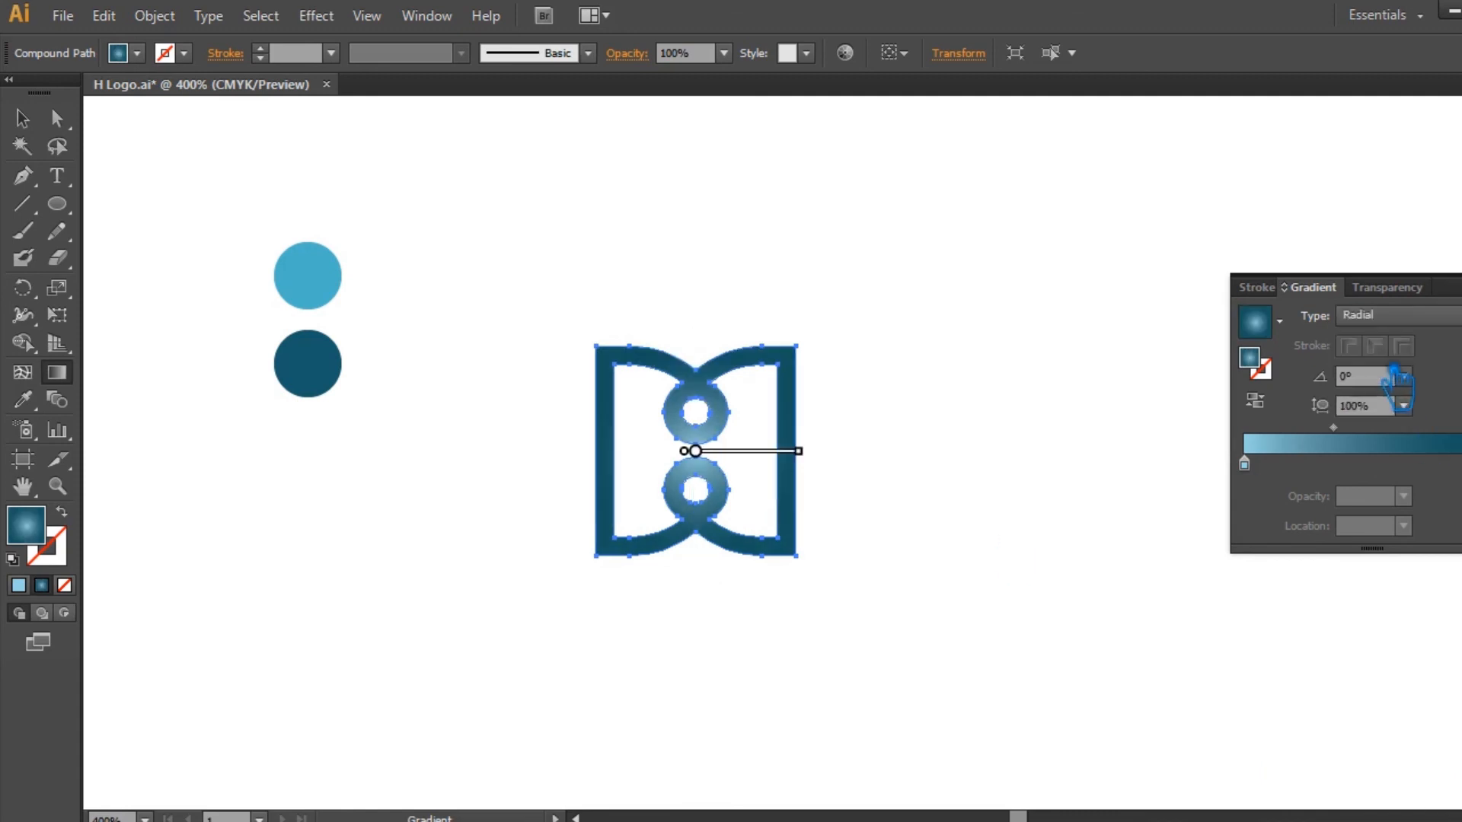
pyautogui.moveTo(813, 471)
pyautogui.moveTo(818, 462); pyautogui.dragTo(913, 462)
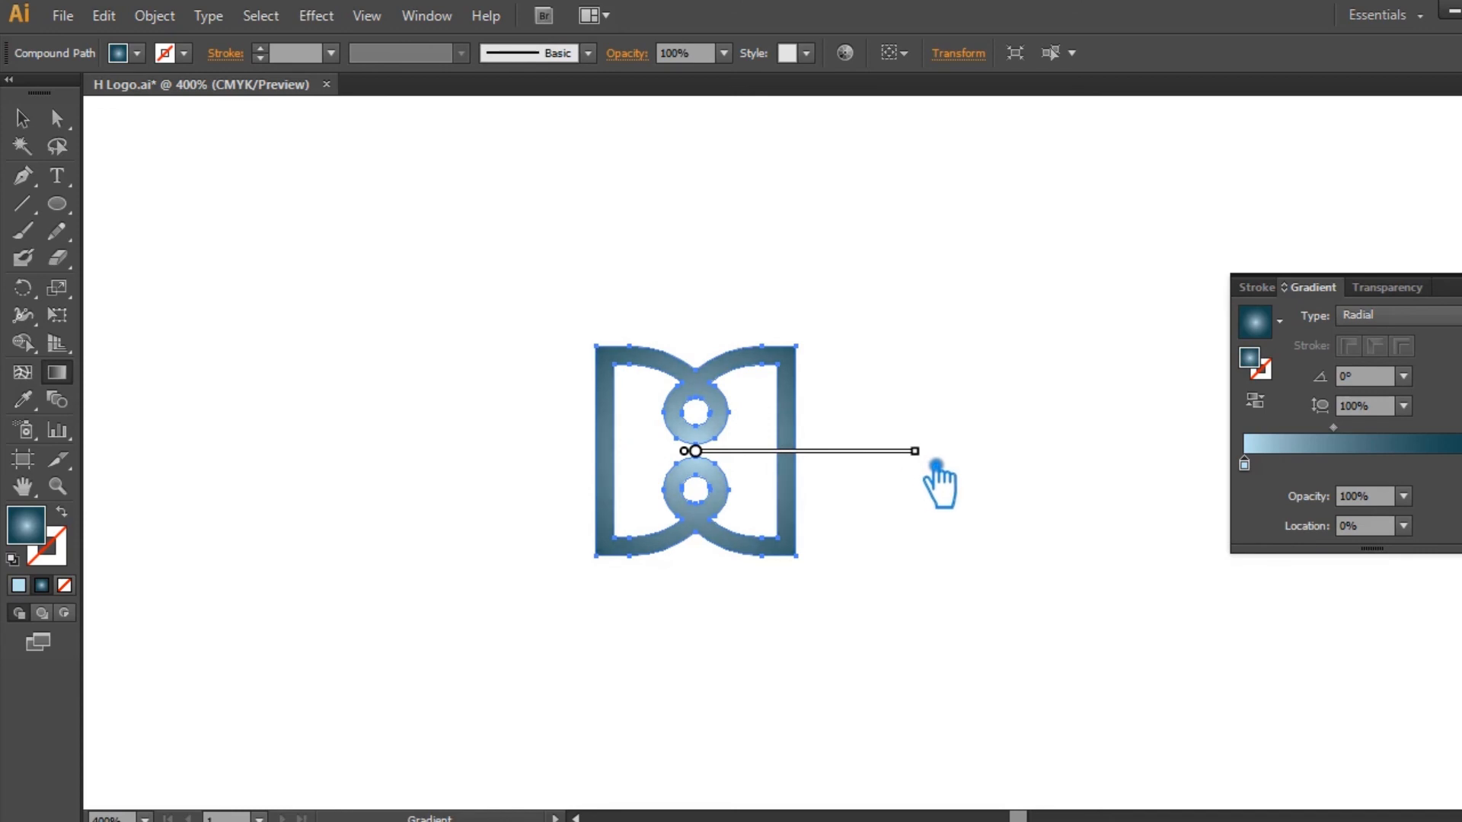